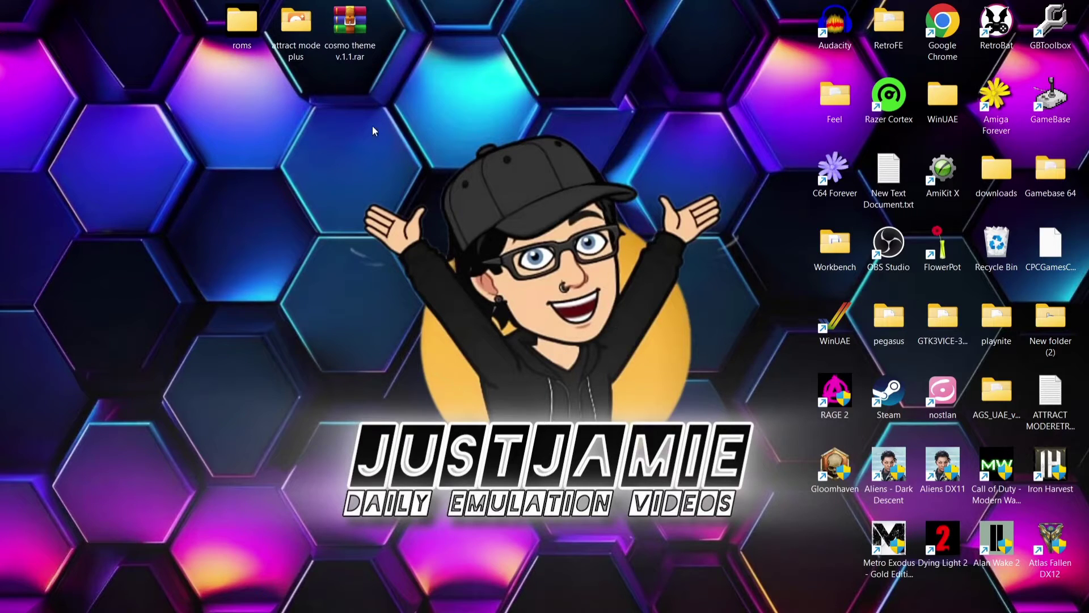
Step: Move the desktop roms folder into the attract mode plus folder and bring up the Cosmo theme forum
double_click(301, 44)
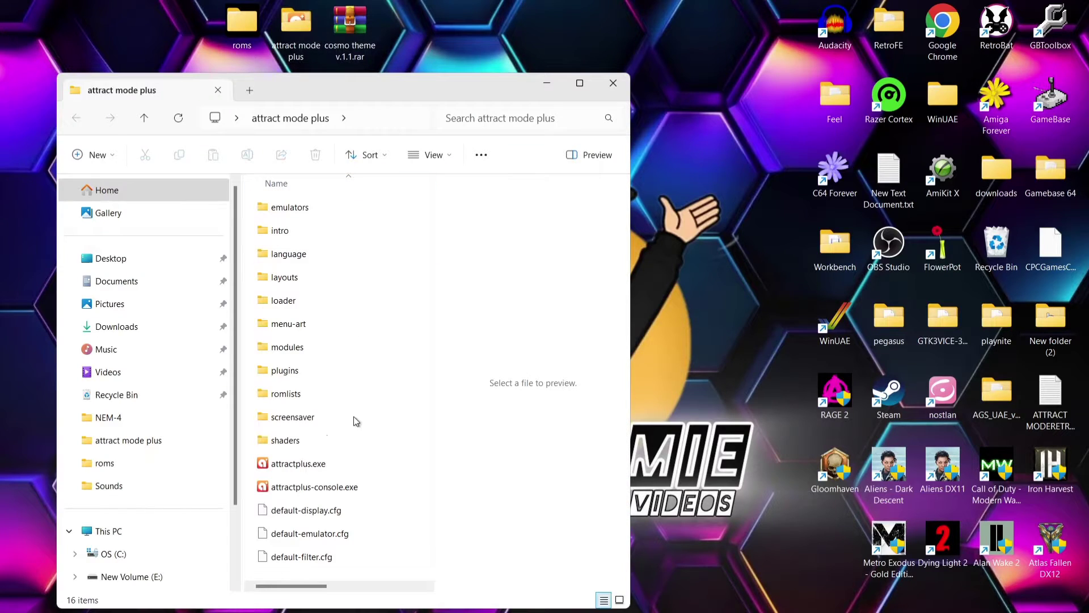
left_click_drag(245, 37, 249, 309)
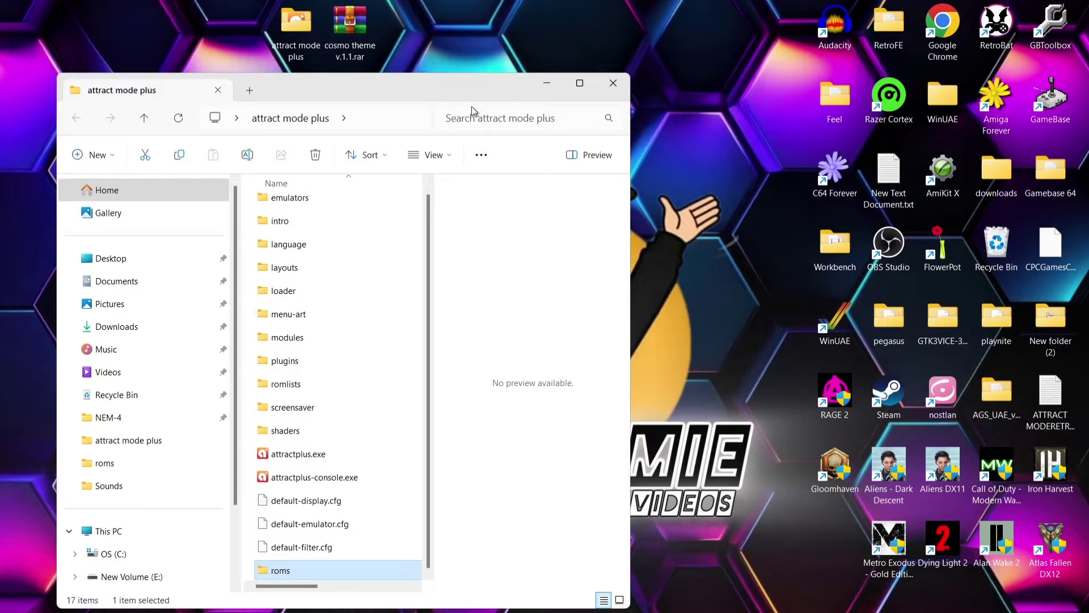
left_click_drag(440, 89, 897, 25)
left_click(339, 246)
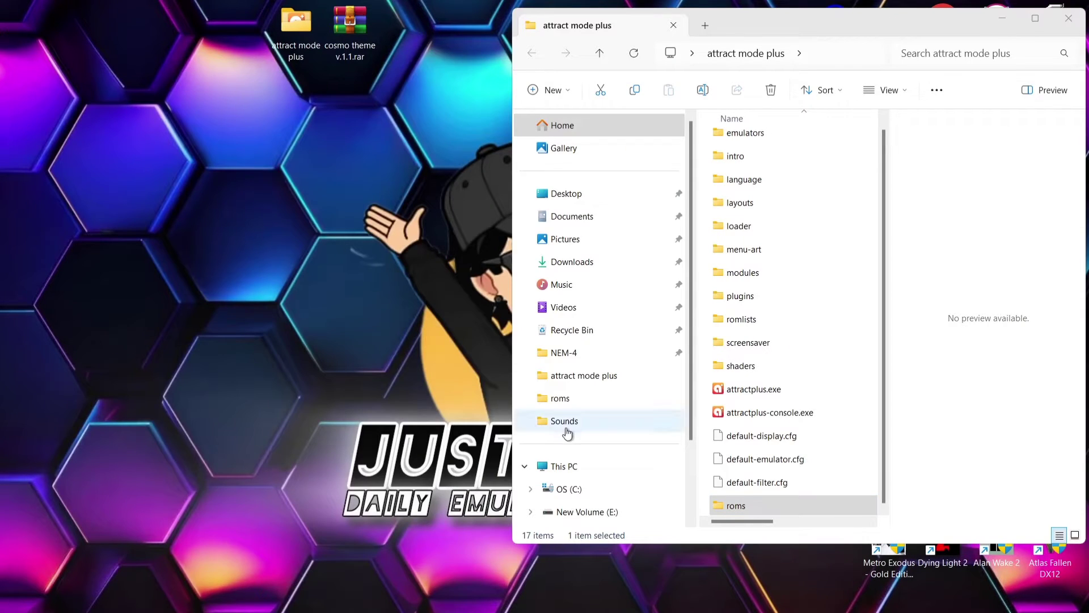
left_click(603, 605)
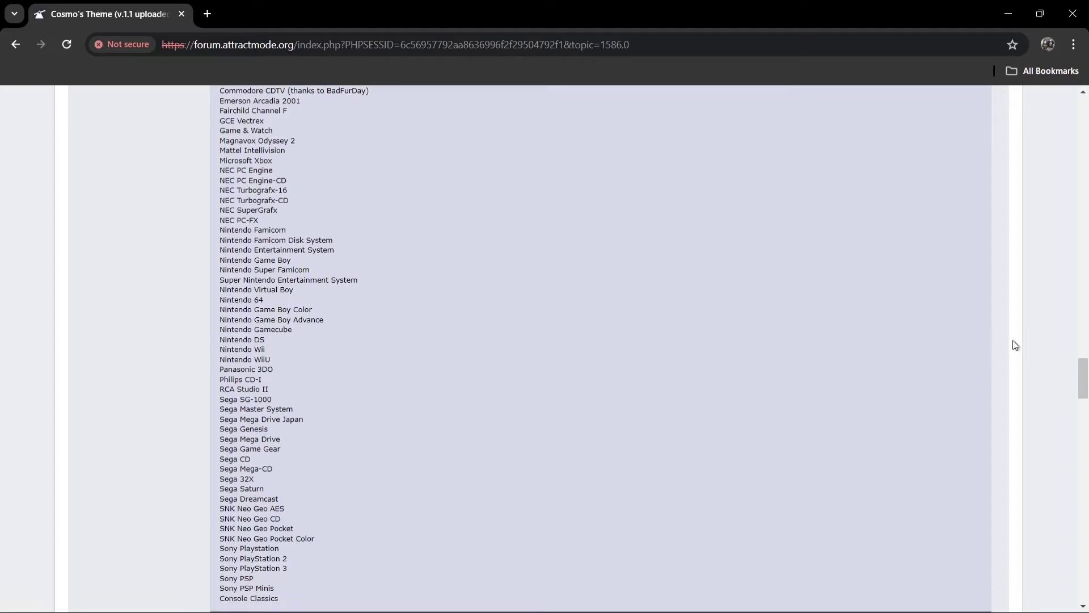
Step: Scroll through the Cosmo's Theme post, reading the How to install and Systems supported sections
left_click_drag(1083, 377, 1085, 290)
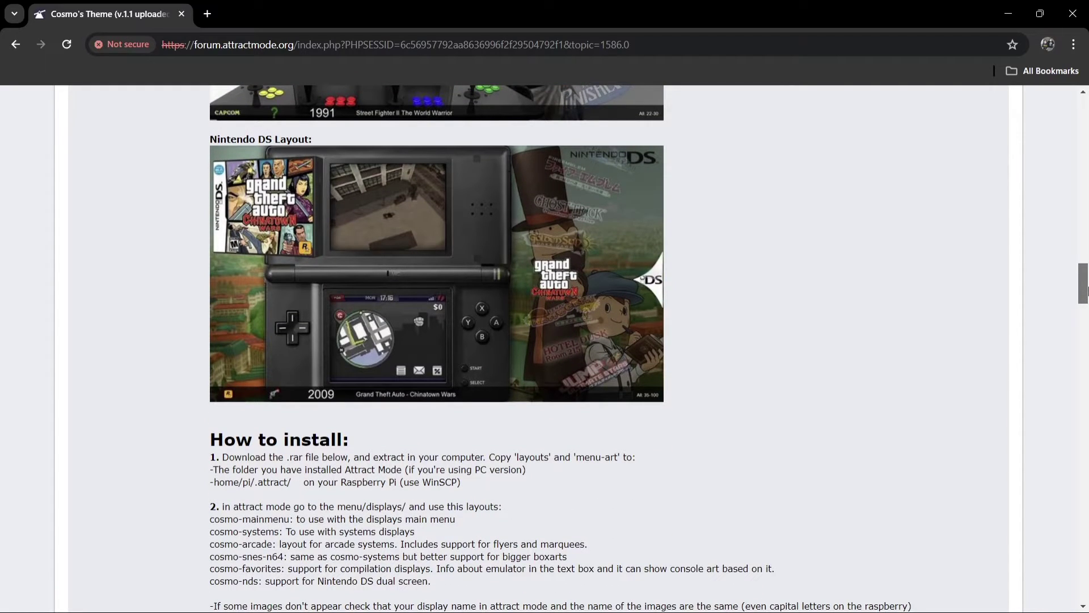
left_click_drag(1085, 290, 1086, 110)
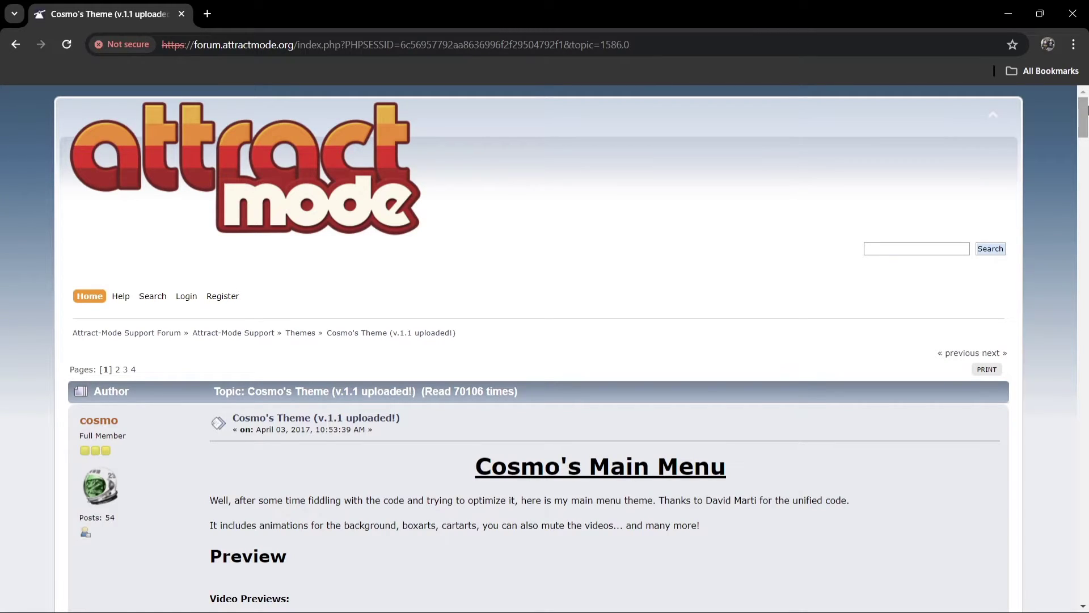
left_click_drag(1086, 110, 1083, 320)
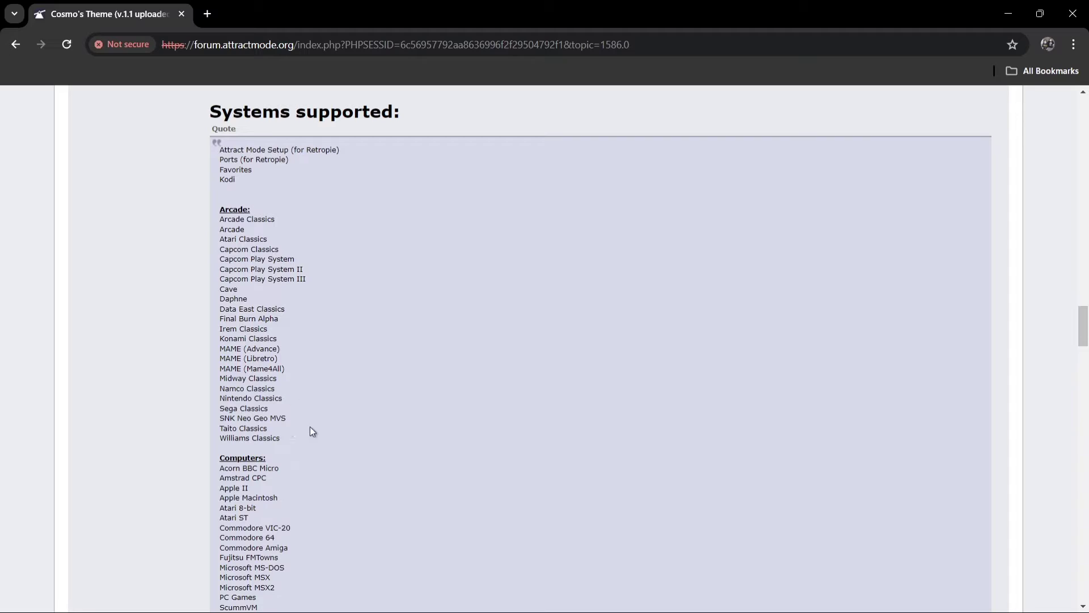
left_click_drag(1084, 322, 1086, 407)
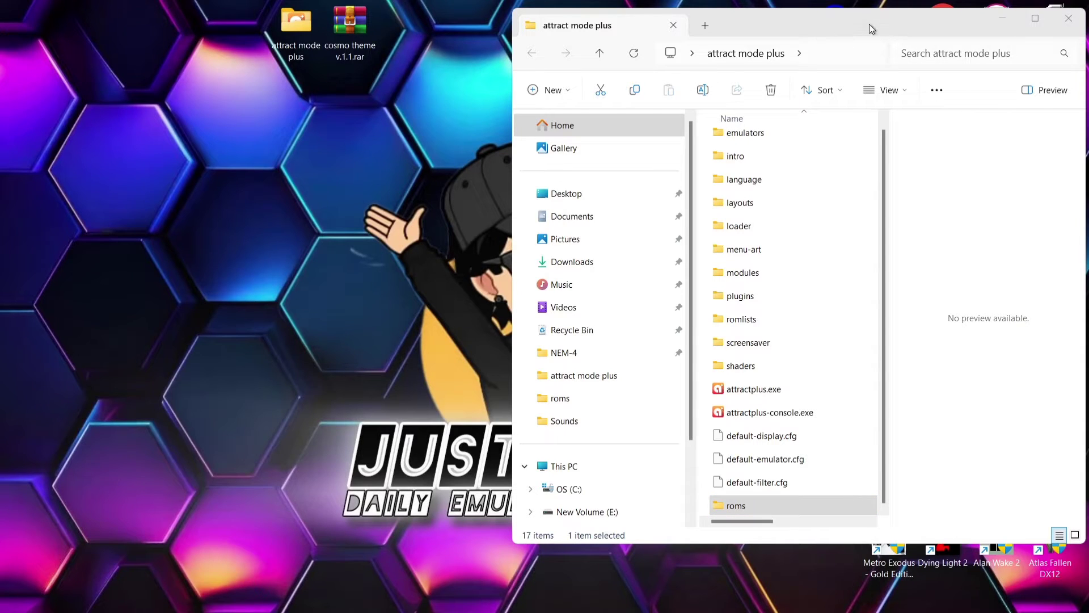
Step: Open attract mode plus\layouts, listing the eight layout folders from Attrac-Man to Verticools
left_click_drag(869, 24, 747, 62)
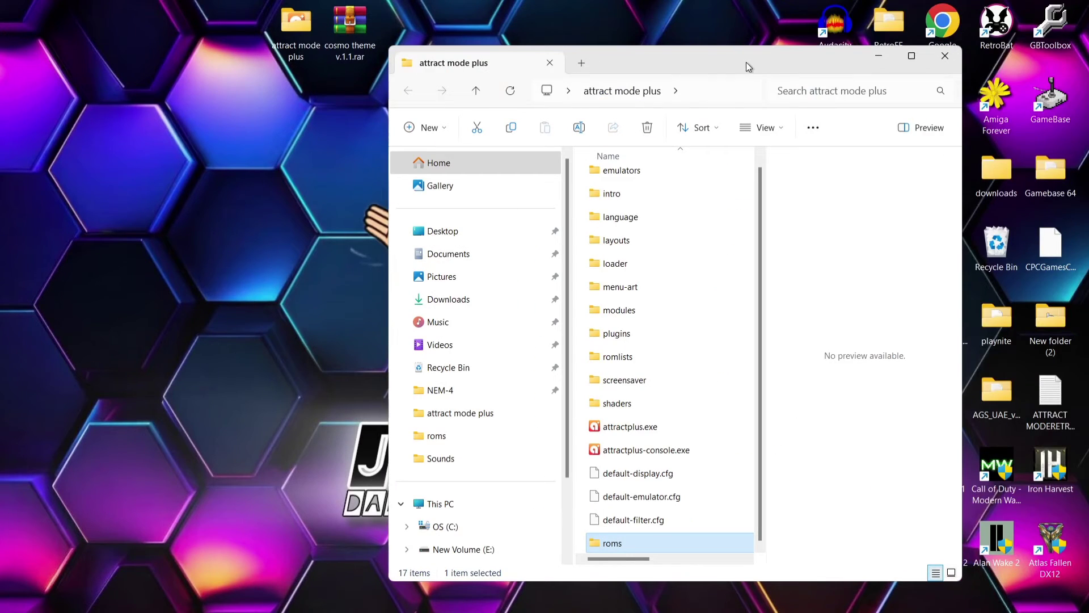
double_click(646, 240)
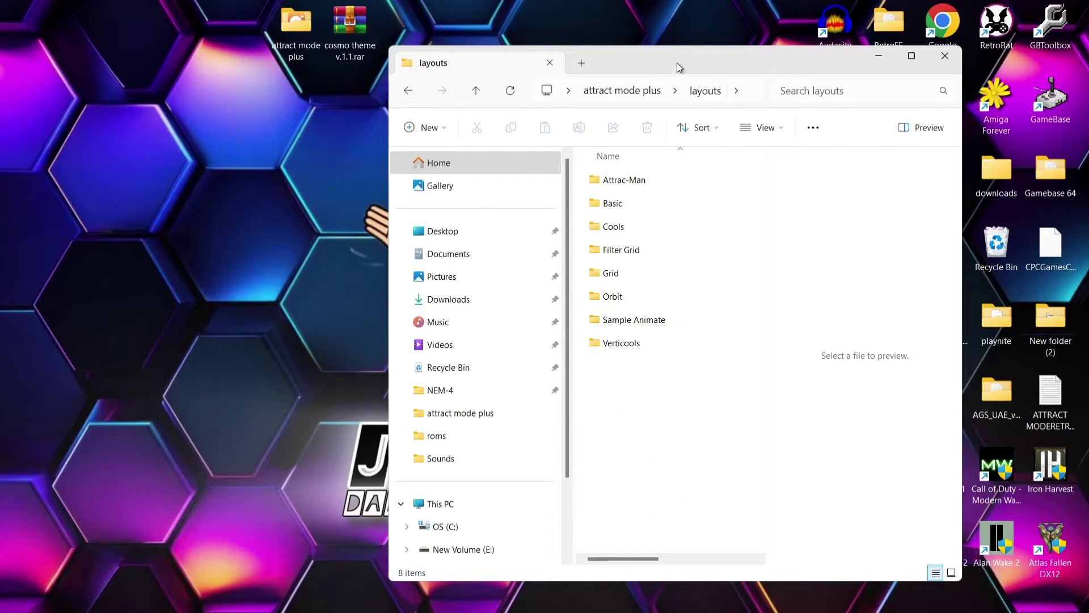
left_click_drag(676, 62, 817, 41)
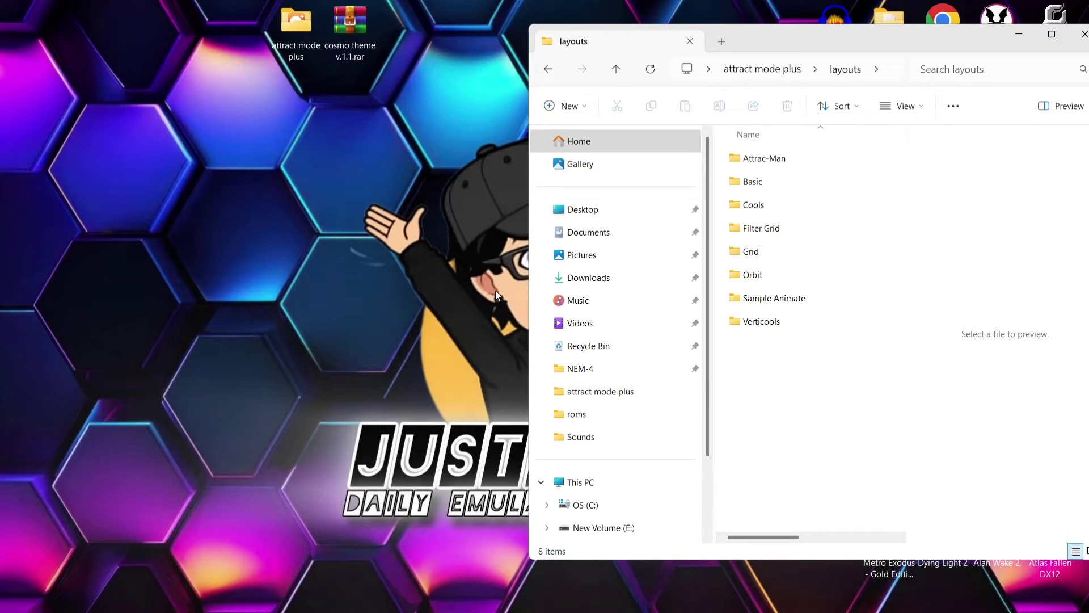
Step: Copy the six cosmo-* layout folders from cosmo theme v.1.1.rar into the layouts folder
double_click(359, 22)
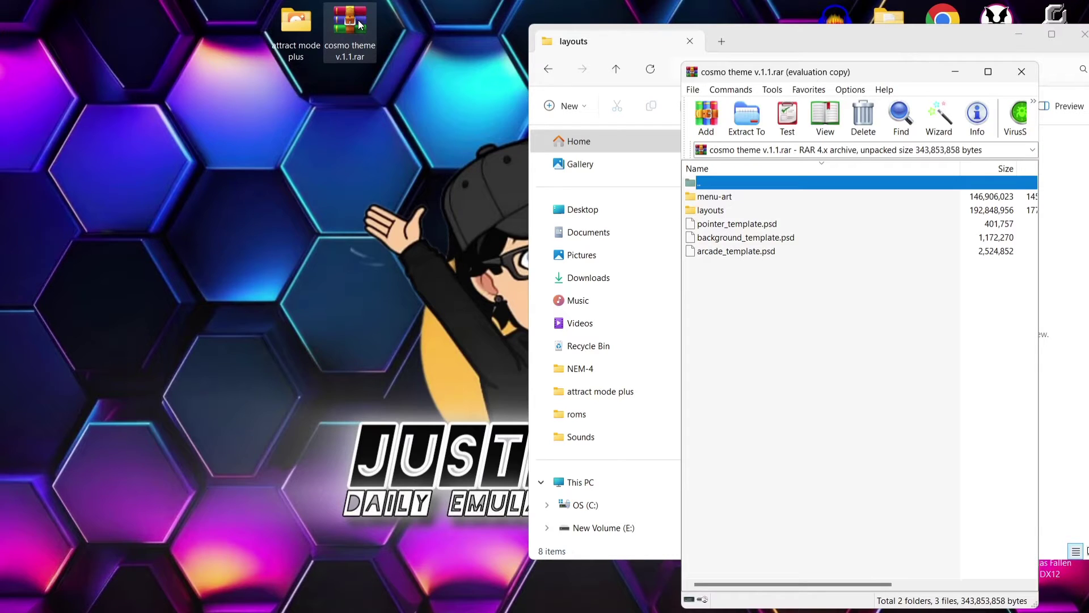
left_click(917, 351)
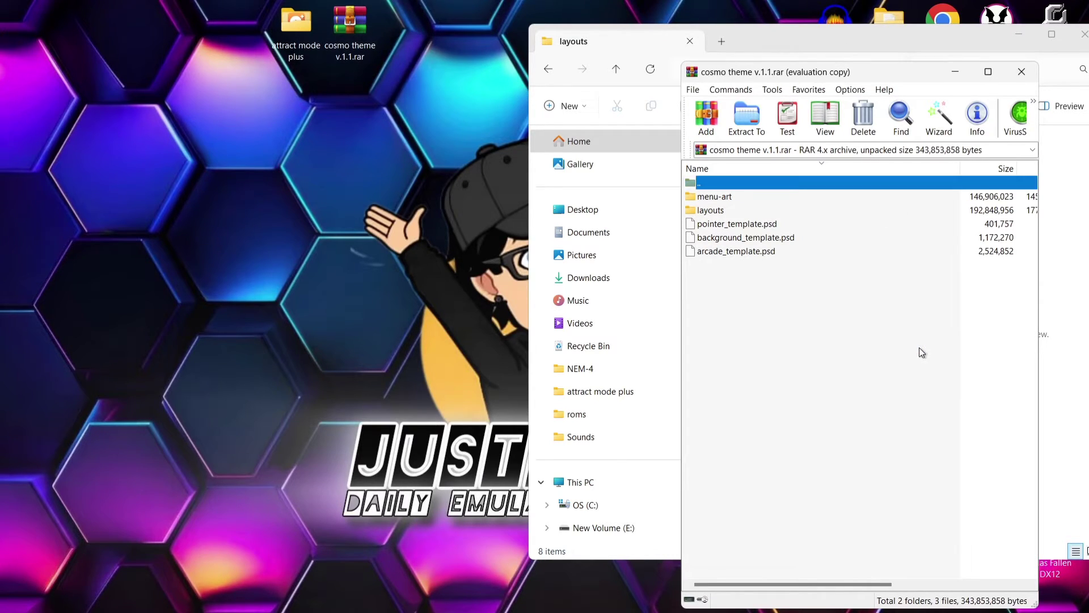
left_click_drag(789, 74, 292, 71)
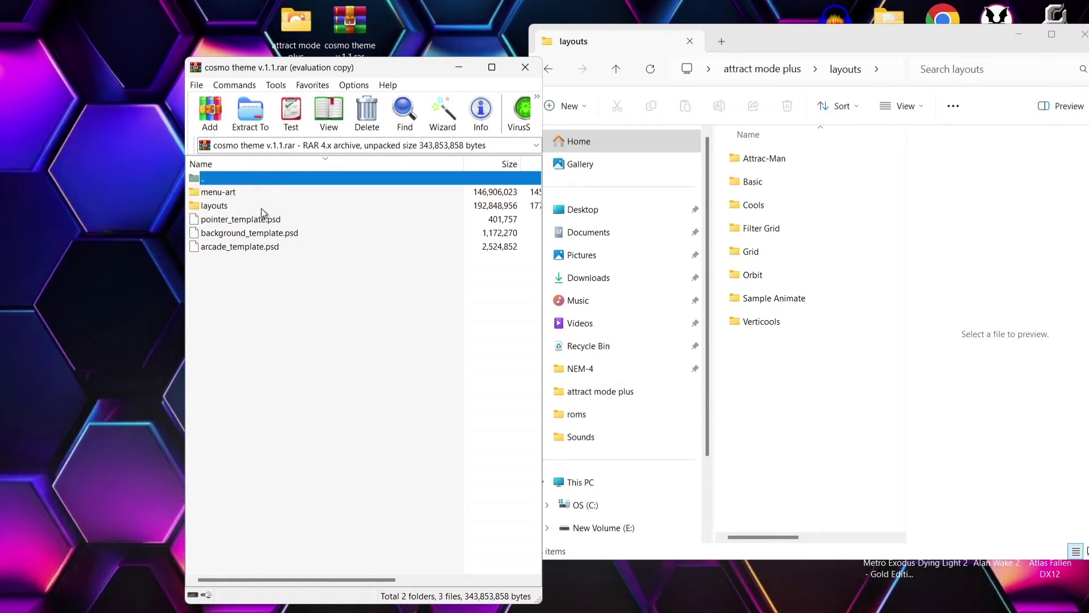
double_click(239, 208)
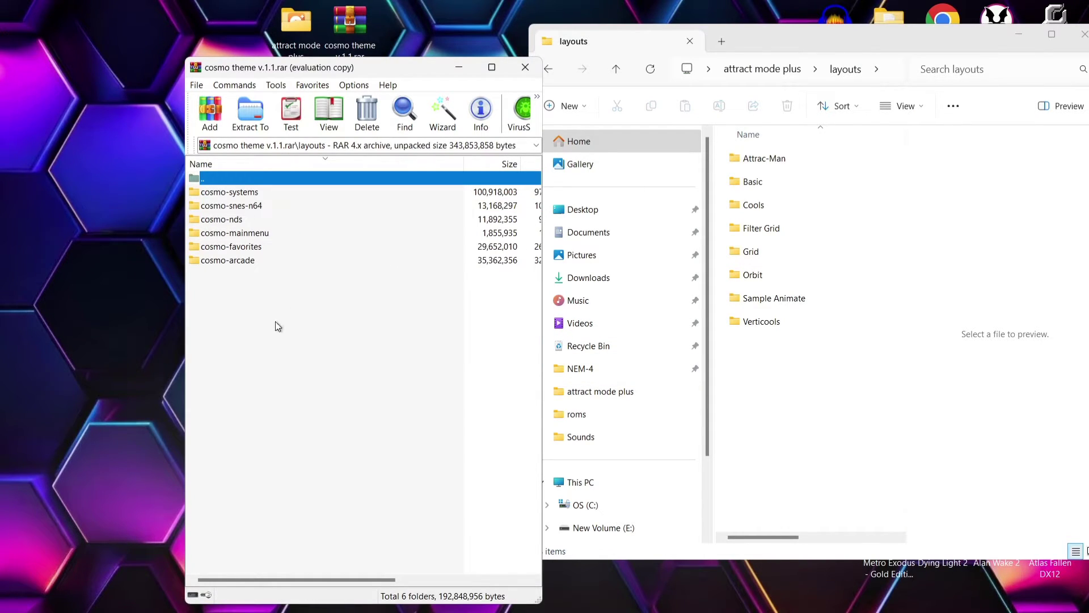
left_click_drag(276, 322, 822, 389)
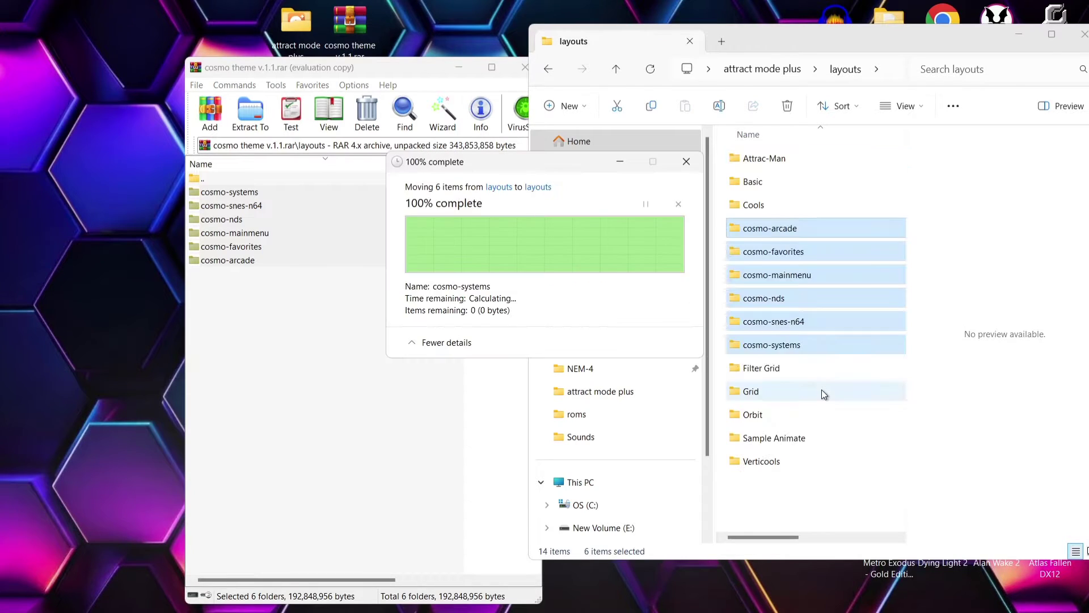
Step: Copy the archive's five menu-art subfolders into the attract mode plus menu-art folder
left_click(548, 69)
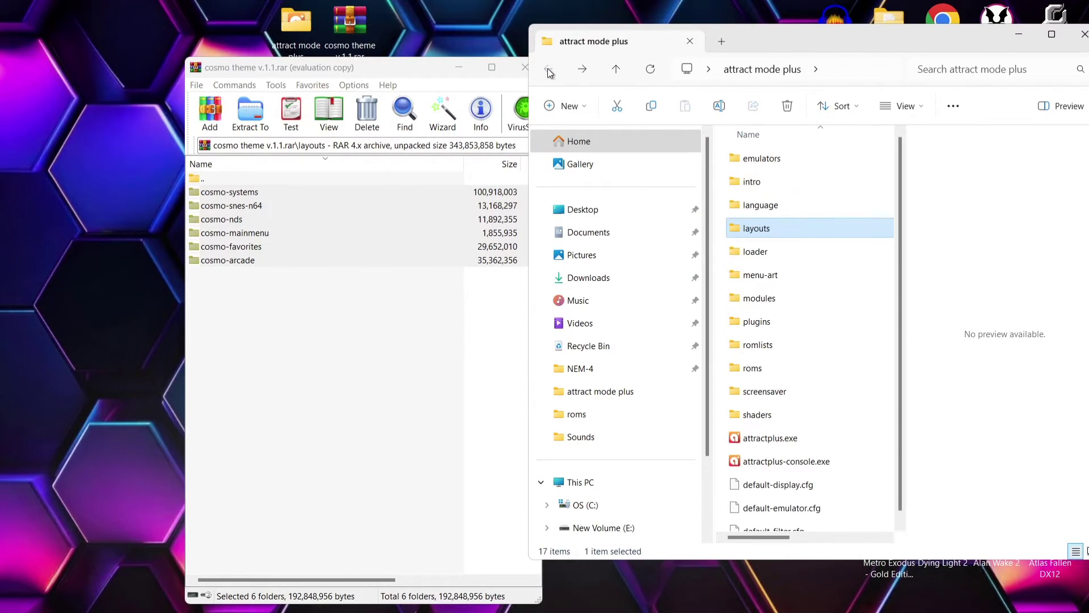
double_click(791, 280)
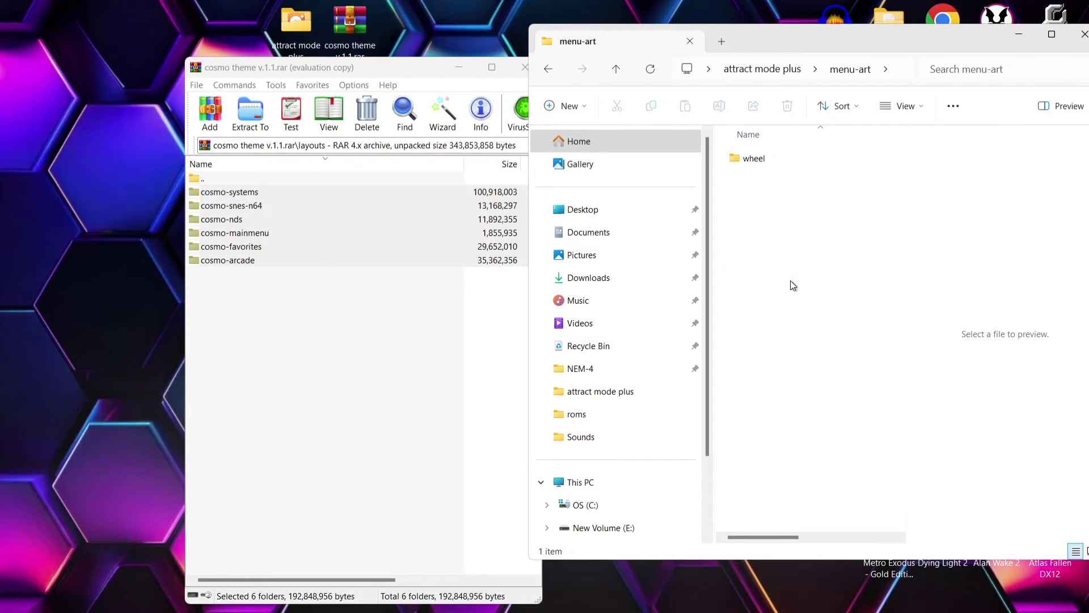
double_click(769, 161)
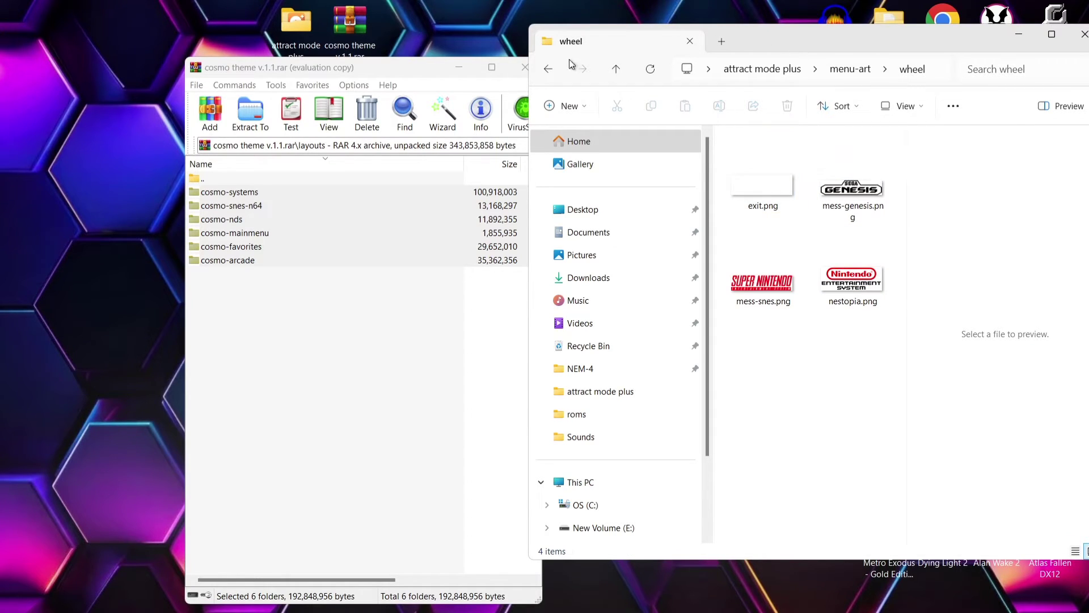
left_click(548, 69)
left_click(342, 69)
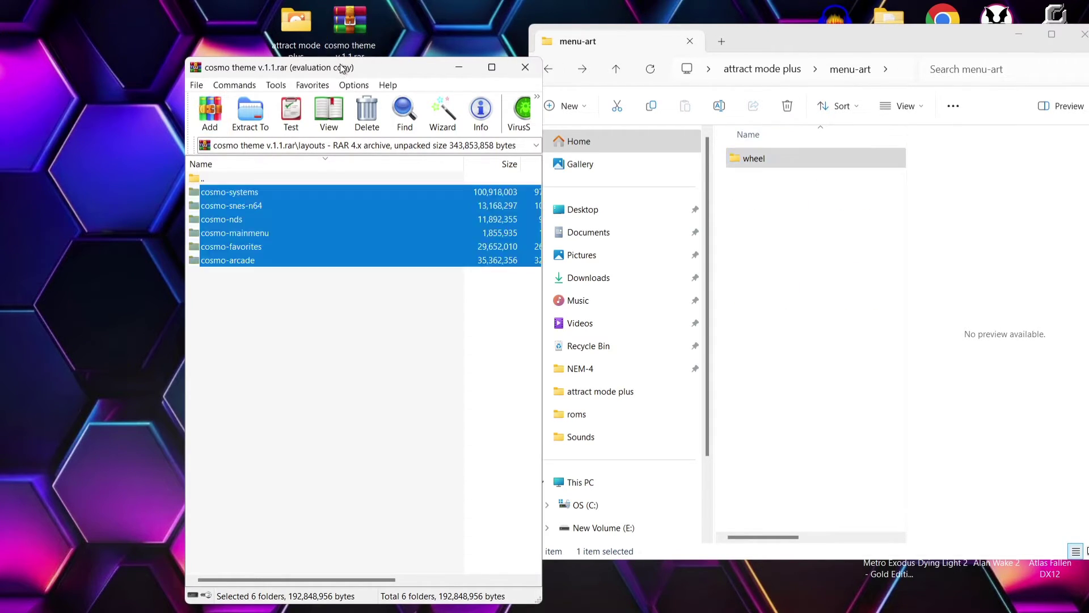
double_click(253, 180)
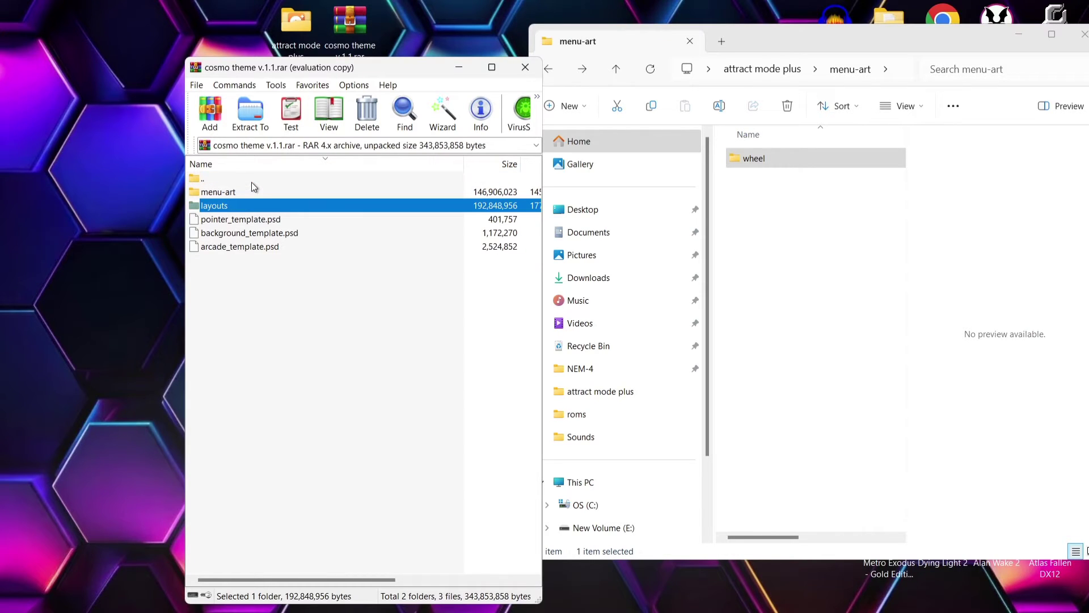
double_click(244, 191)
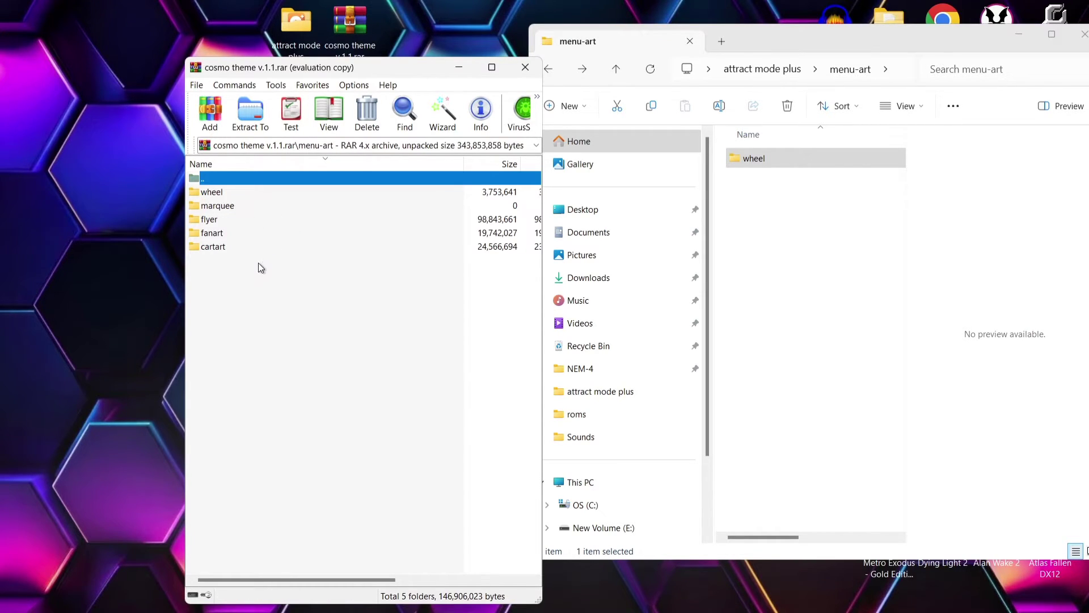
left_click_drag(240, 278, 819, 265)
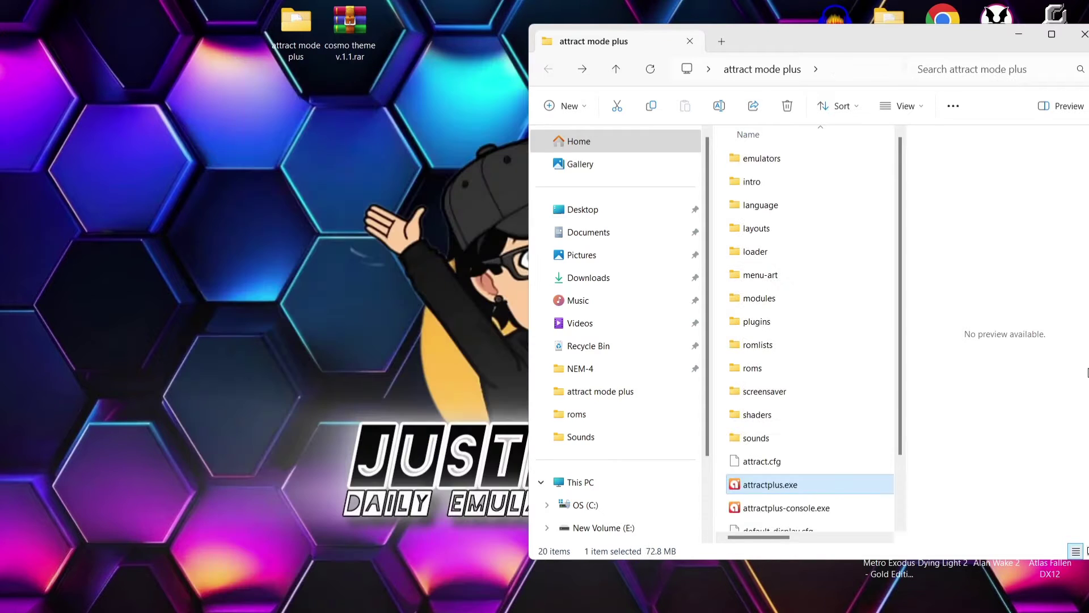
Step: Copy the Super Nintendo Entertainment System wheel image's file name from menu-art\wheel
double_click(788, 277)
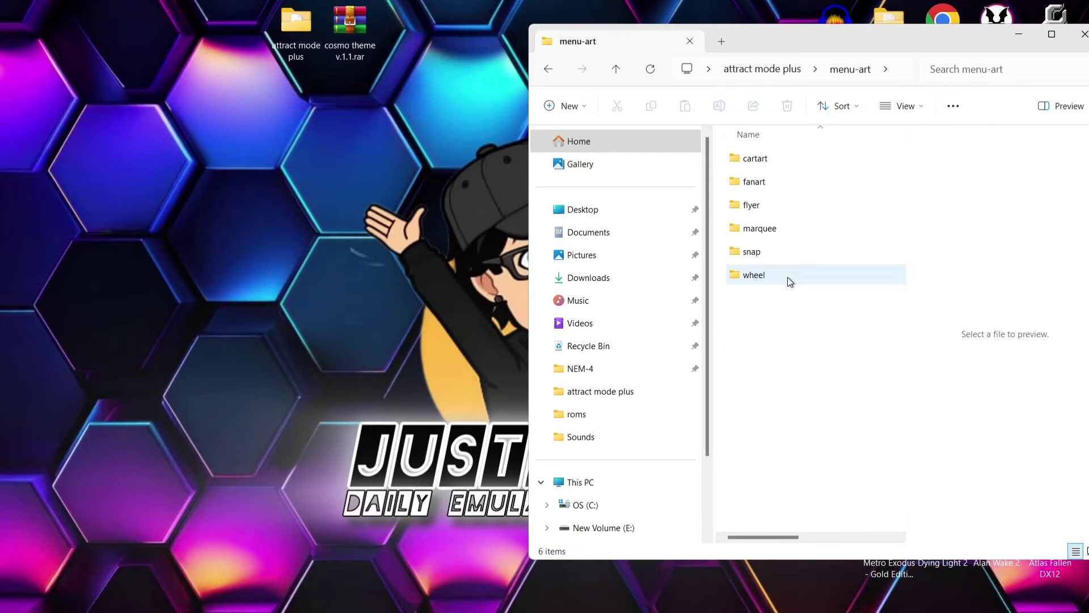
left_click(787, 277)
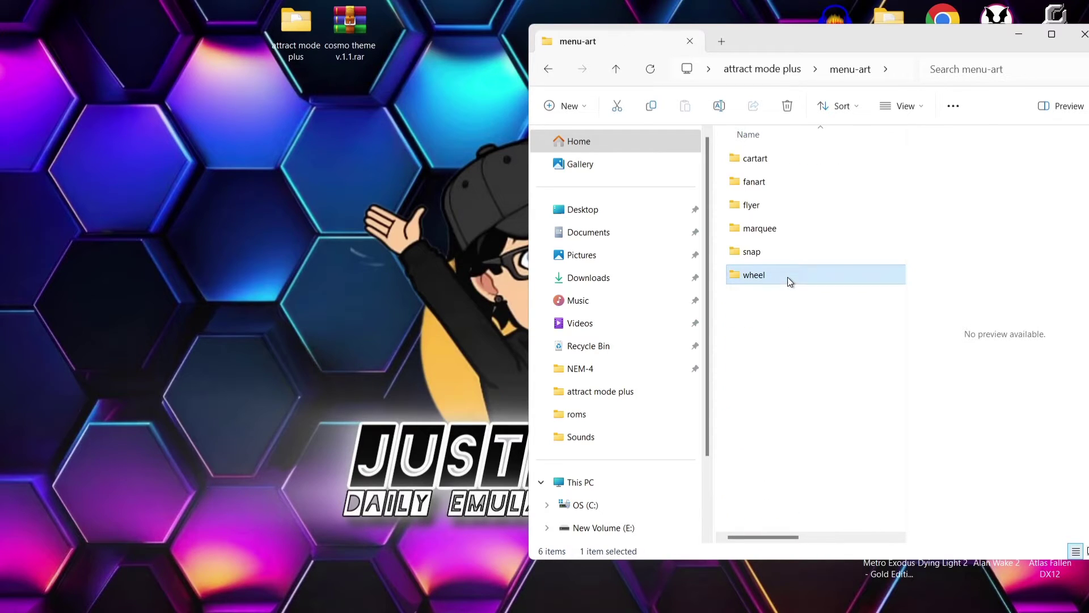
double_click(788, 277)
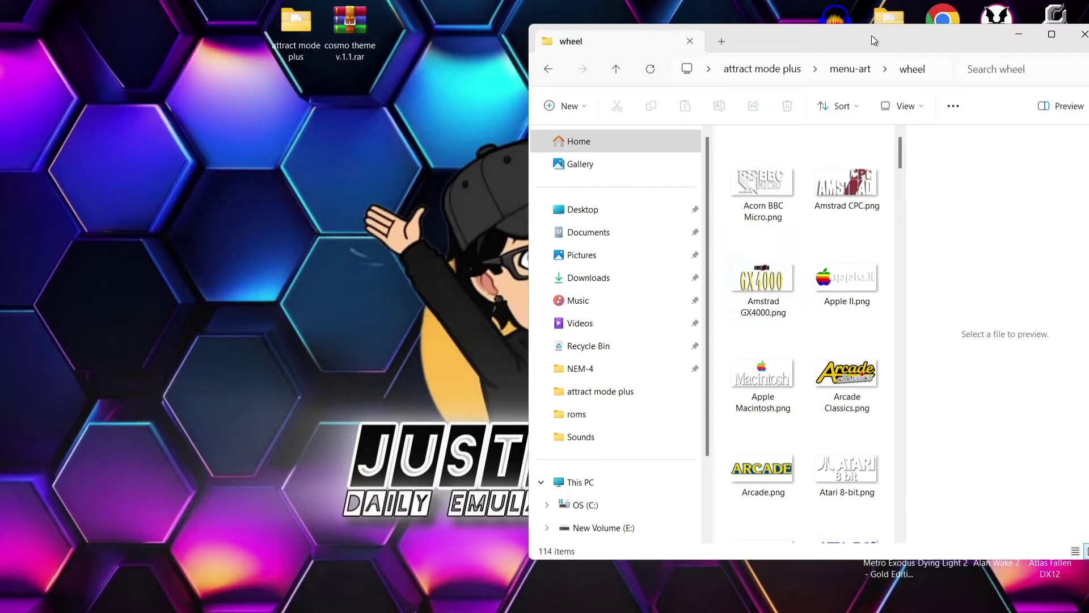
key("super+Up")
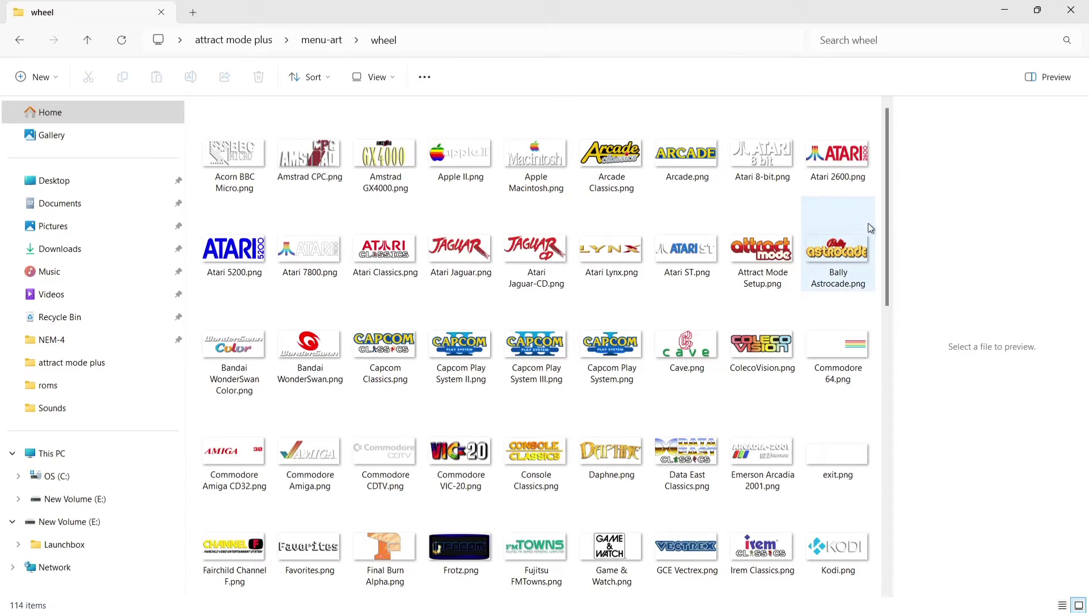
left_click_drag(889, 219, 913, 538)
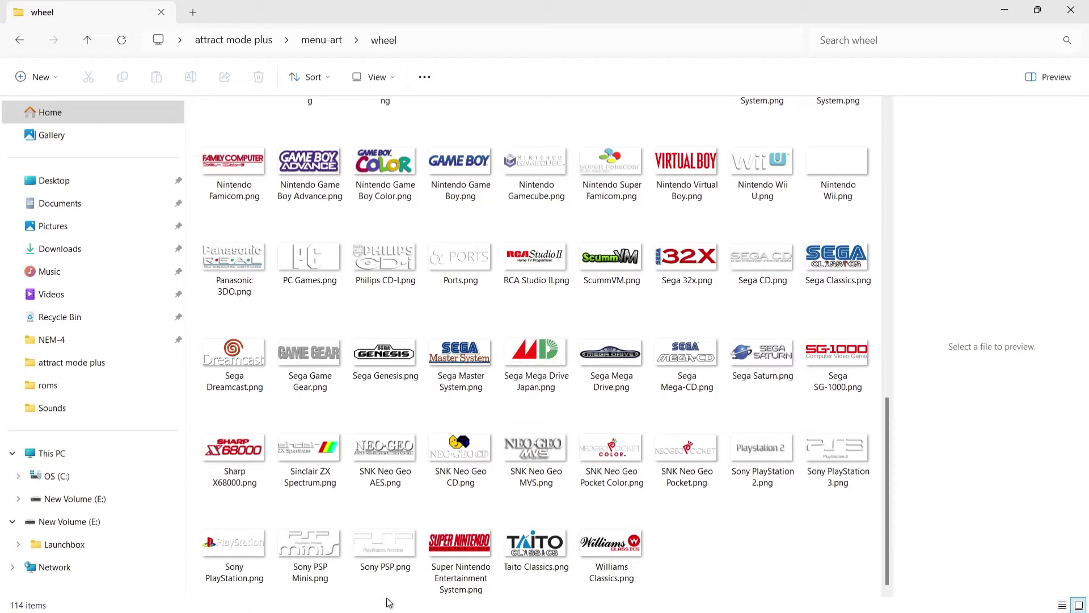
left_click(454, 547)
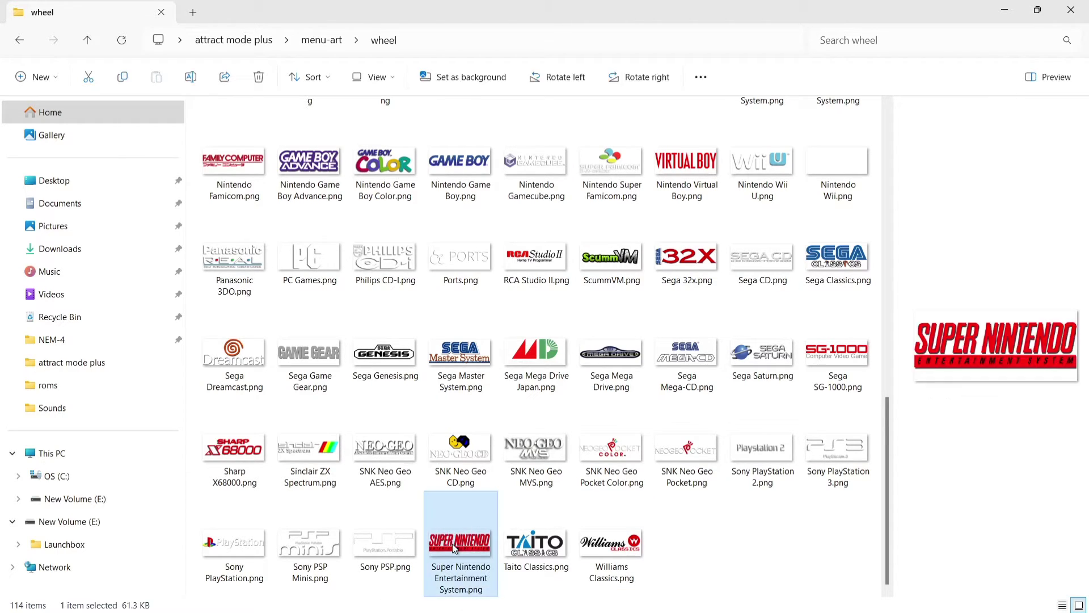
right_click(455, 547)
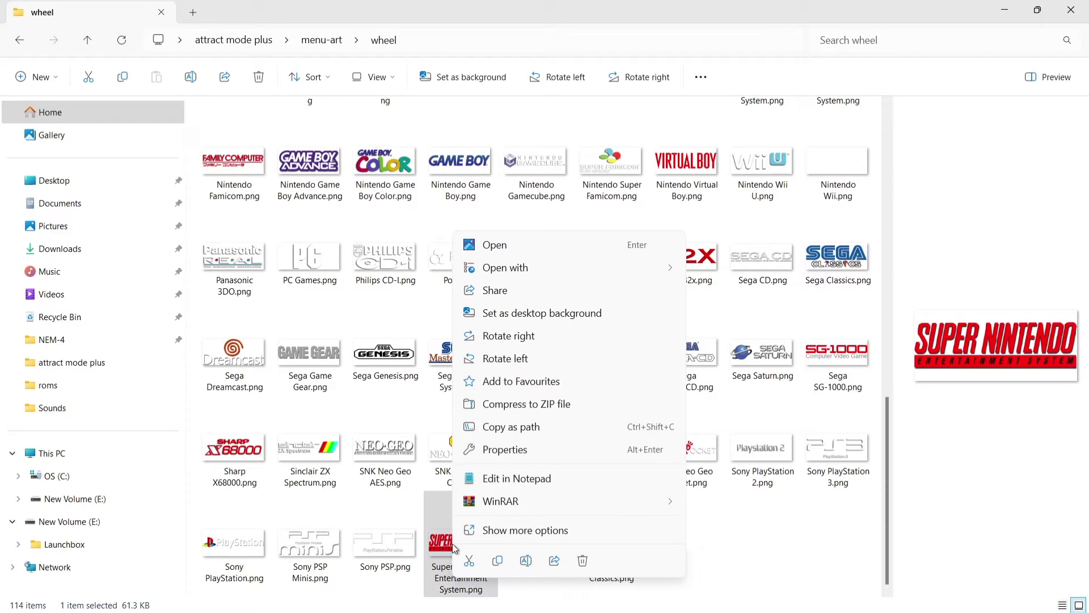
left_click(524, 533)
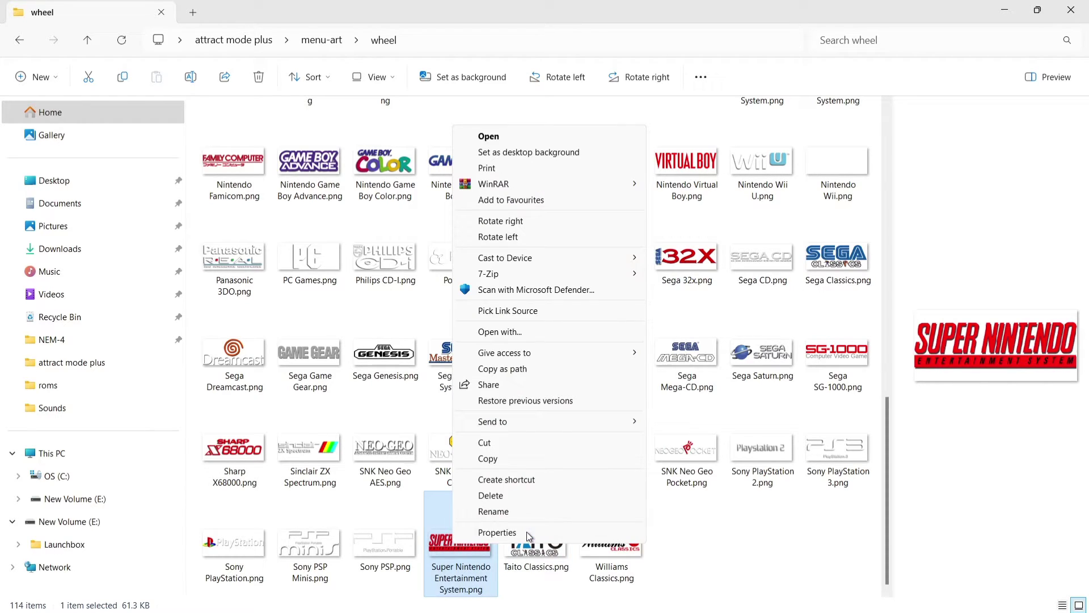
left_click(499, 510)
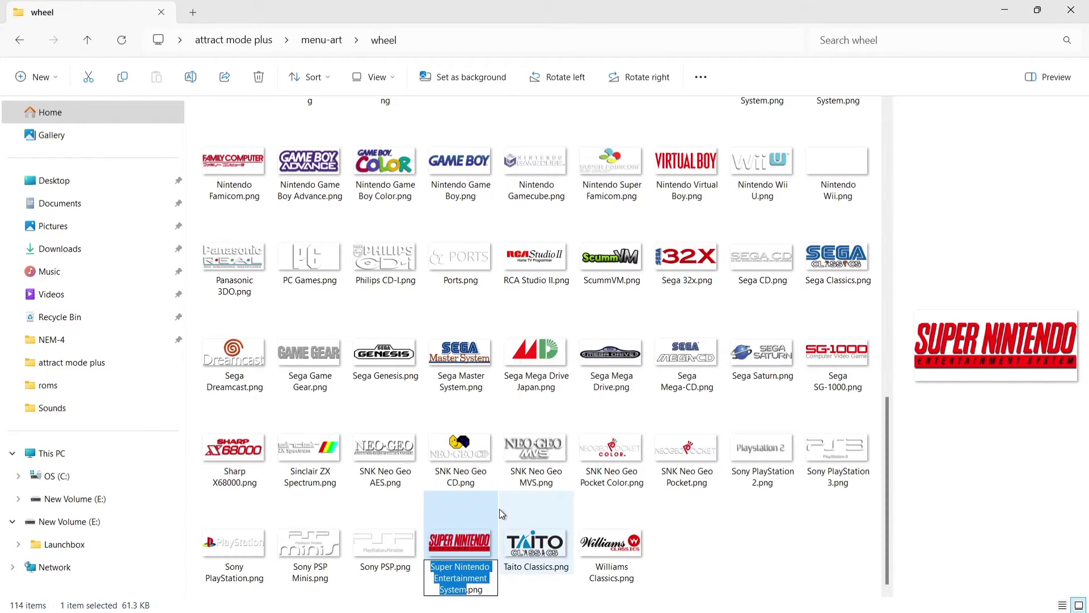
right_click(458, 571)
left_click(519, 425)
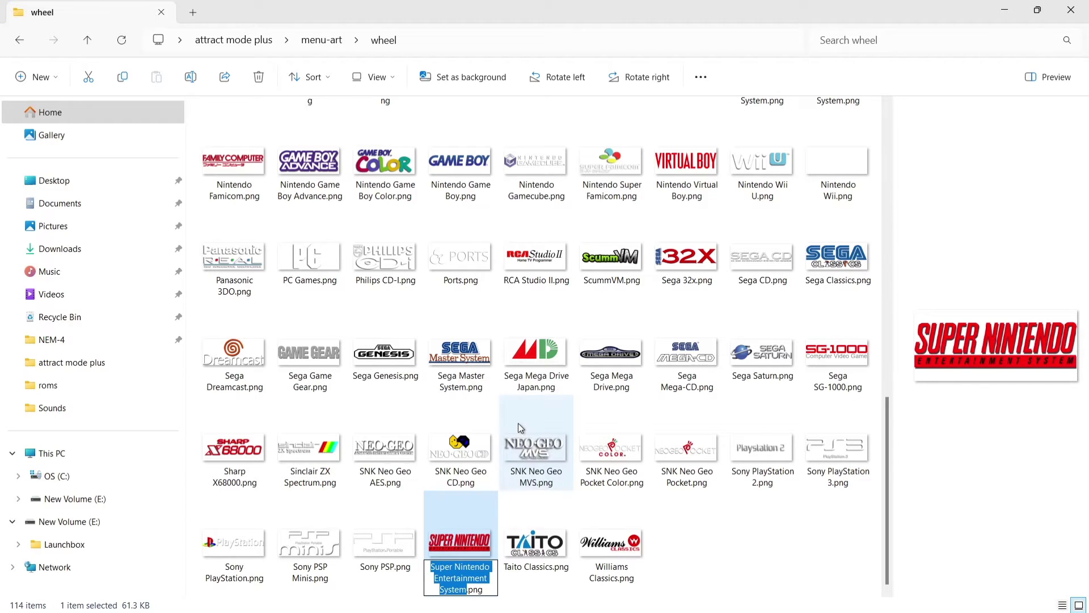
key("Escape")
Step: Return to the attract mode plus folder and launch attractplus.exe to its Configure menu
left_click(18, 41)
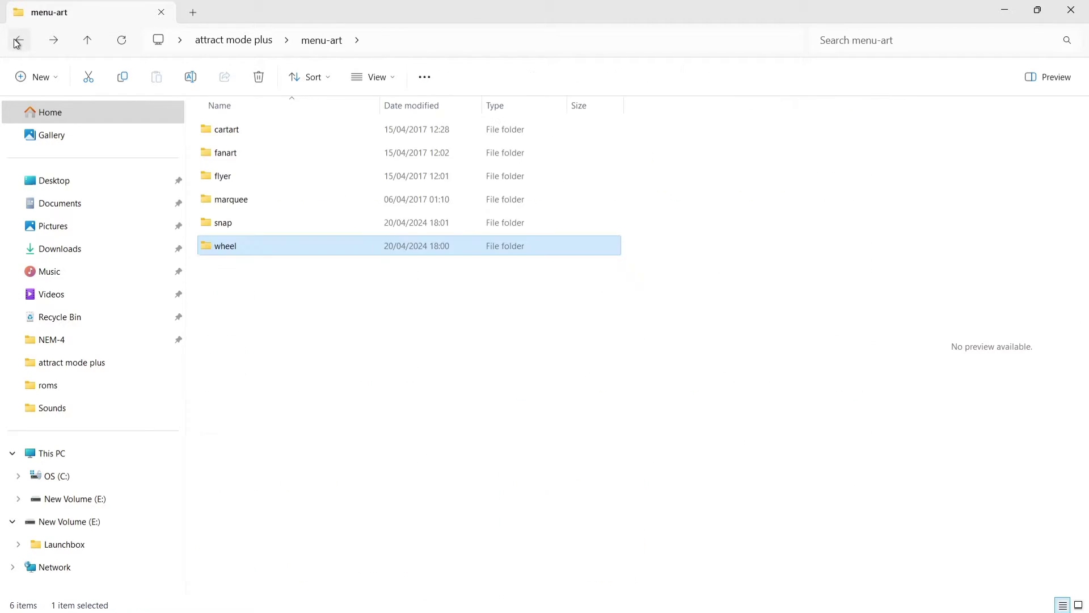
left_click(17, 42)
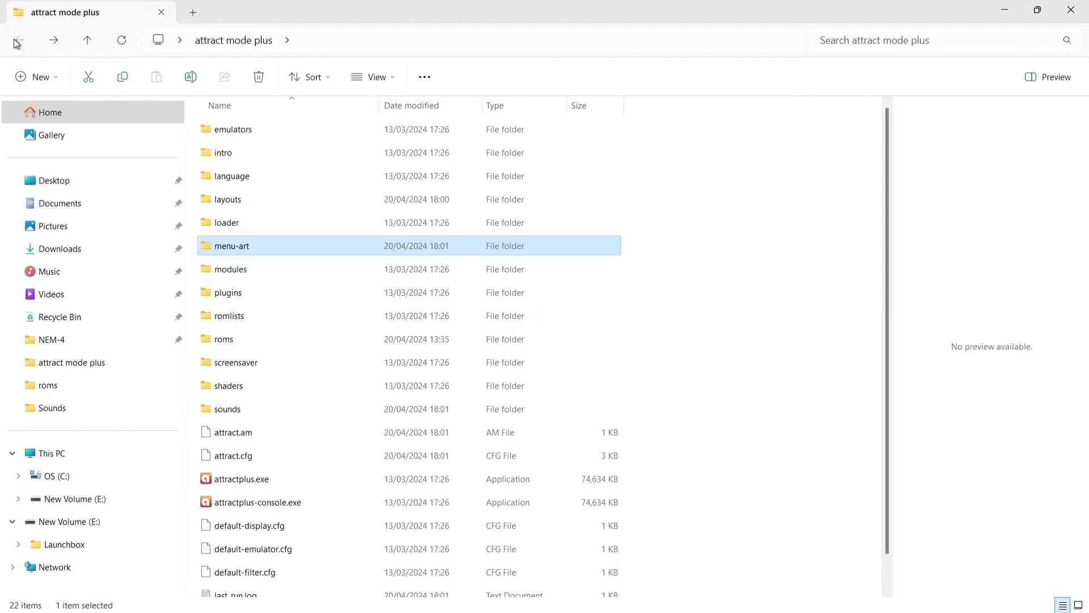
left_click(267, 475)
double_click(268, 477)
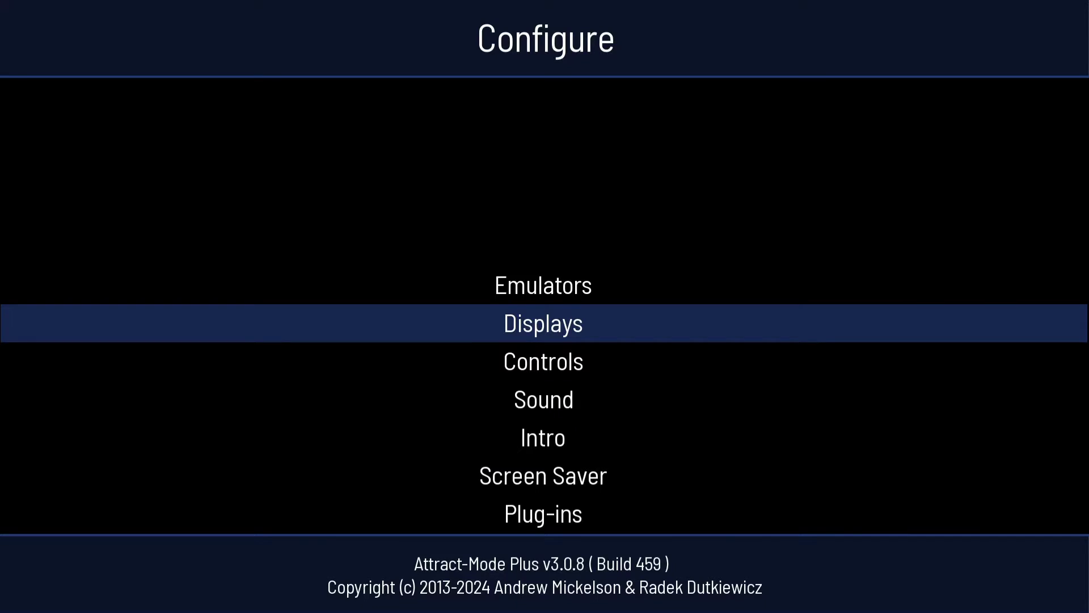
key("Up")
Step: Add an emulator named Super Nintendo Entertainment System under Configure > Emulators
key("Return")
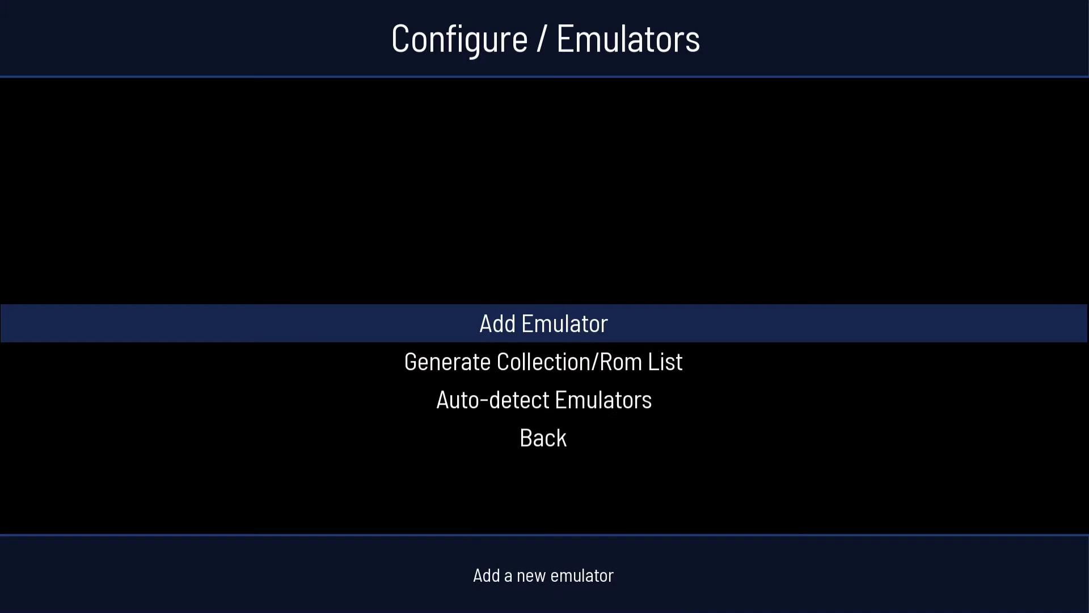
key("Return")
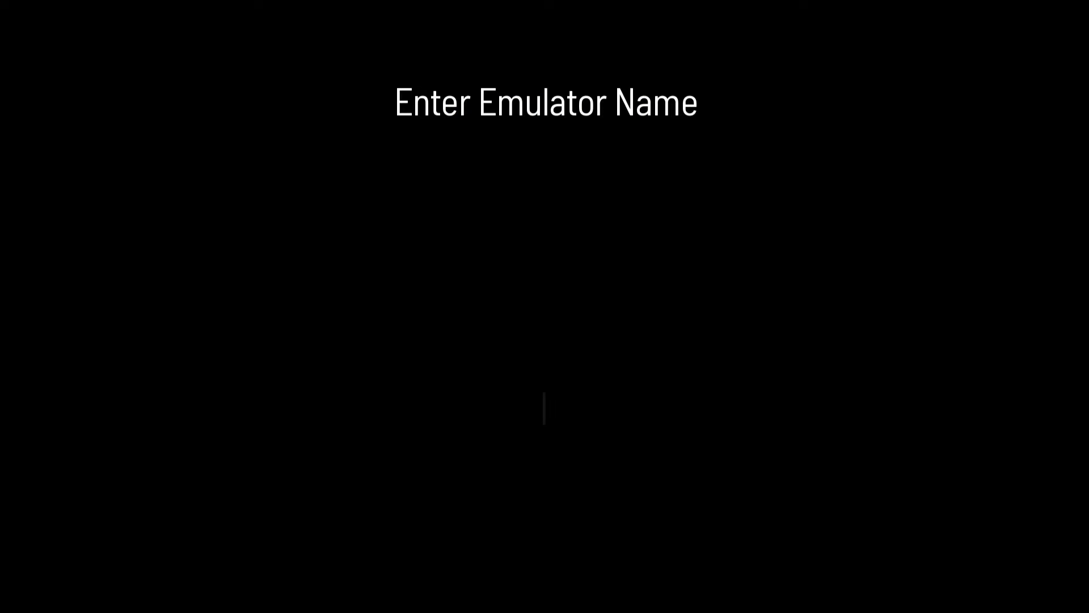
type("Super Nintendo Entertainment System")
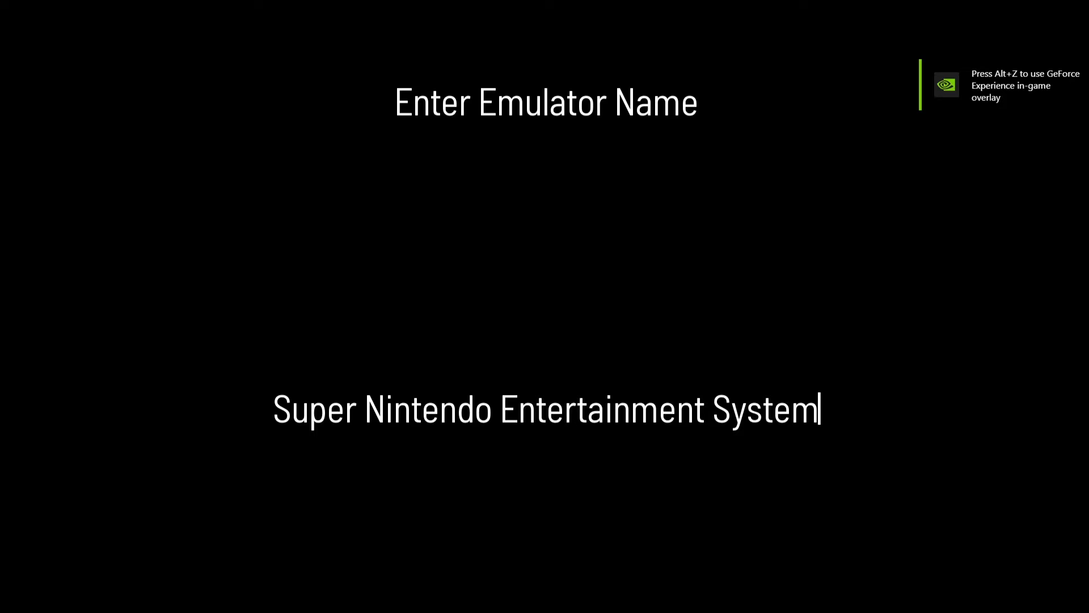
key("Return")
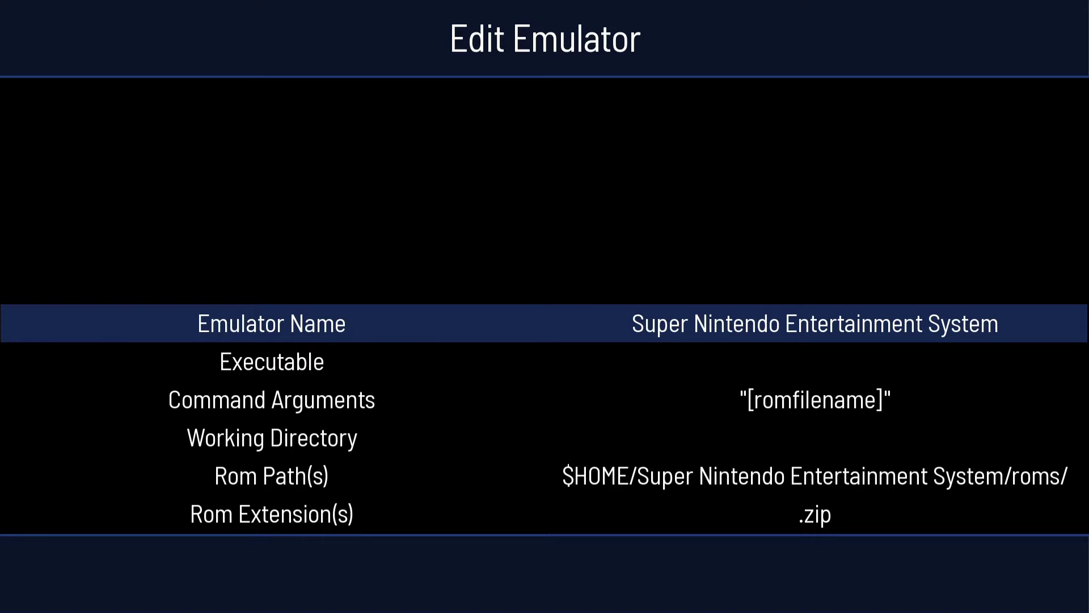
Step: Empty the Super Nintendo emulator's Rom Path(s) field and bring up the Windows Start menu
key("Down")
key("Down")
key("Down")
key("Down")
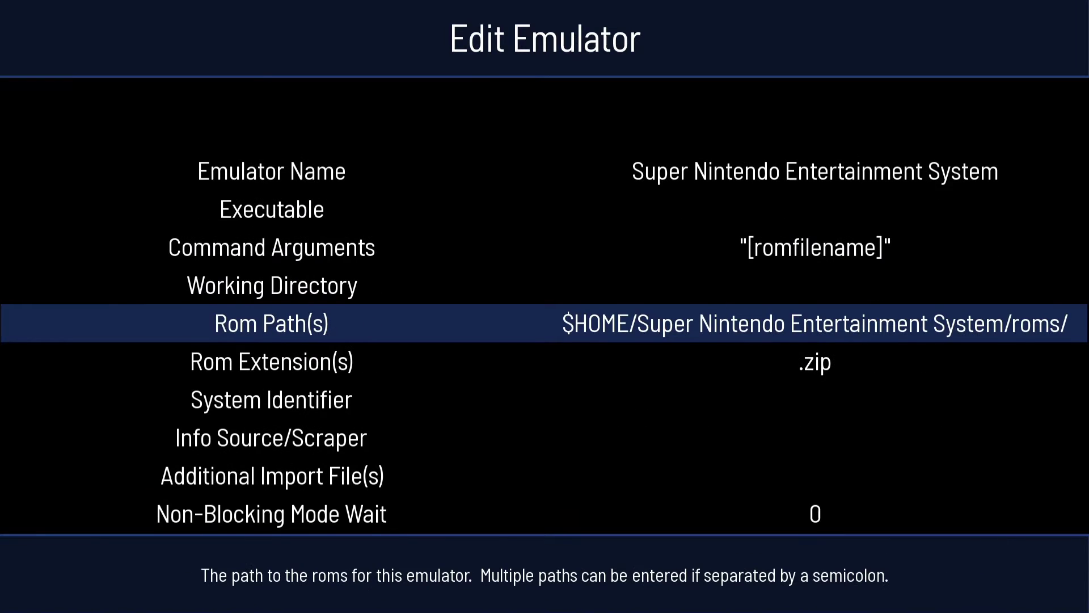
key("Return")
key("BackSpace")
key("BackSpace")
key("BackSpace")
key("BackSpace")
key("BackSpace")
key("BackSpace")
key("BackSpace")
key("BackSpace")
key("BackSpace")
key("BackSpace")
key("BackSpace")
key("BackSpace")
key("BackSpace")
key("BackSpace")
key("BackSpace")
key("BackSpace")
key("BackSpace")
key("BackSpace")
key("BackSpace")
key("BackSpace")
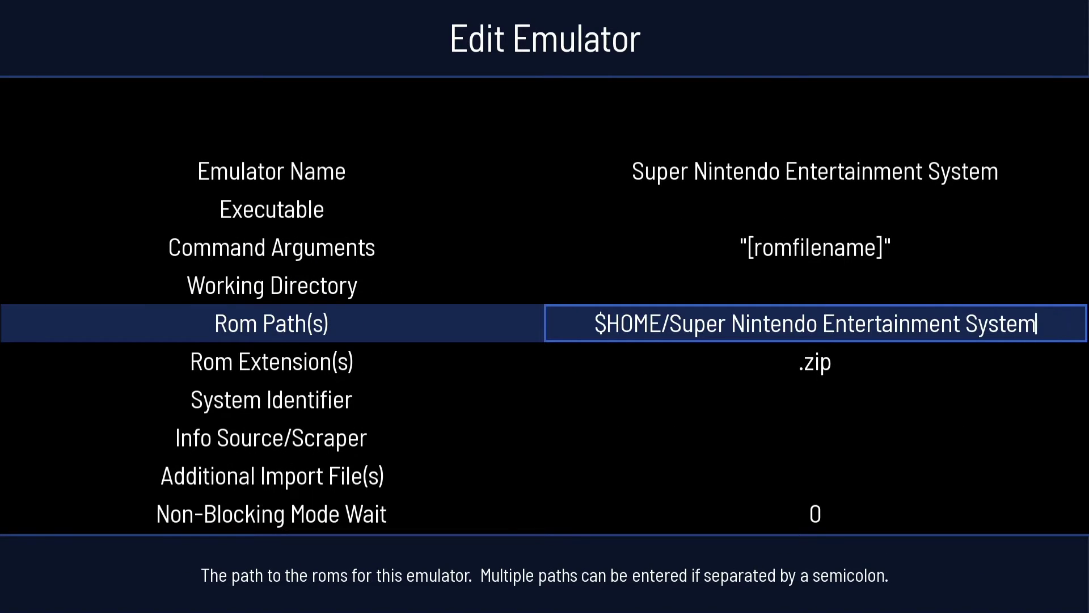
key("BackSpace")
key("BackSpace")
key("BackSpace")
key("BackSpace")
key("BackSpace")
key("BackSpace")
key("BackSpace")
key("BackSpace")
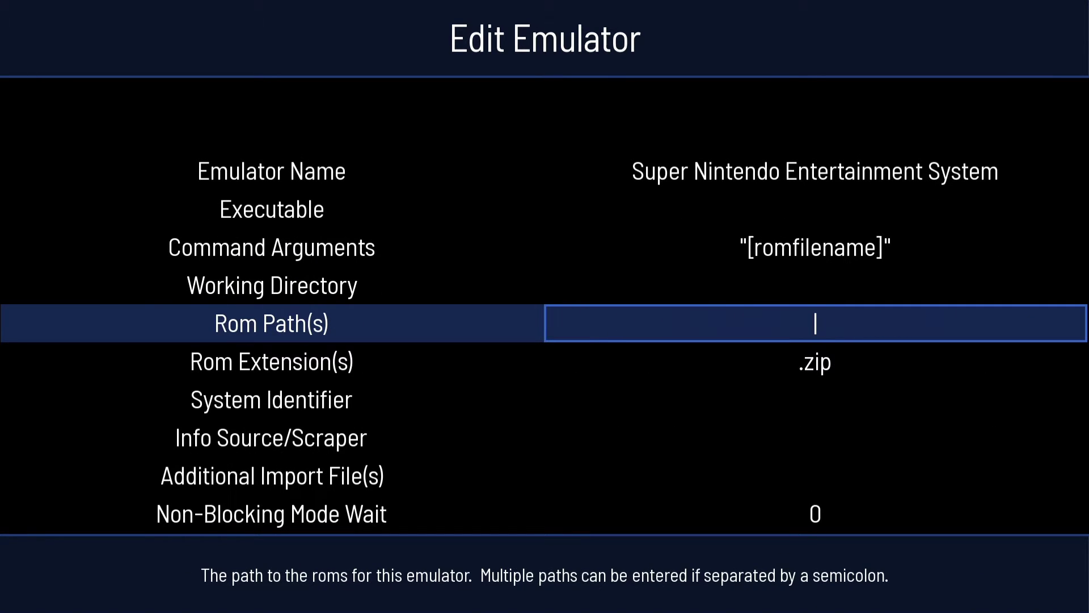
key("ctrl+v")
key("BackSpace")
key("BackSpace")
key("BackSpace")
key("BackSpace")
key("BackSpace")
key("BackSpace")
key("BackSpace")
key("BackSpace")
key("BackSpace")
key("BackSpace")
key("BackSpace")
key("BackSpace")
key("BackSpace")
key("BackSpace")
key("BackSpace")
key("BackSpace")
key("BackSpace")
key("BackSpace")
key("BackSpace")
key("BackSpace")
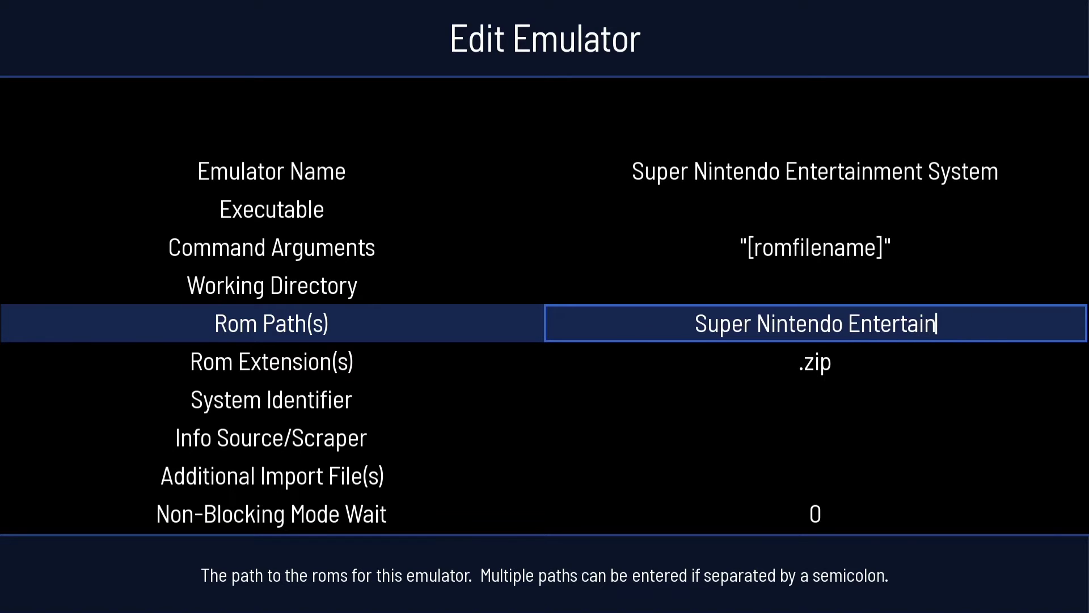
key("super")
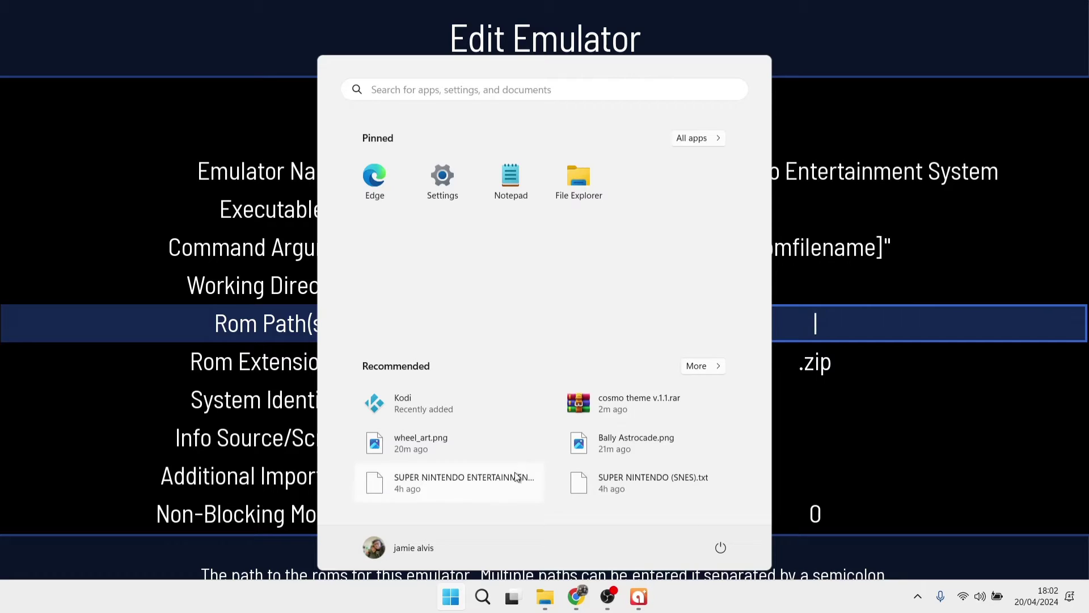
Step: Copy the full path of attract mode plus\roms\snes from File Explorer, then close it
left_click(546, 596)
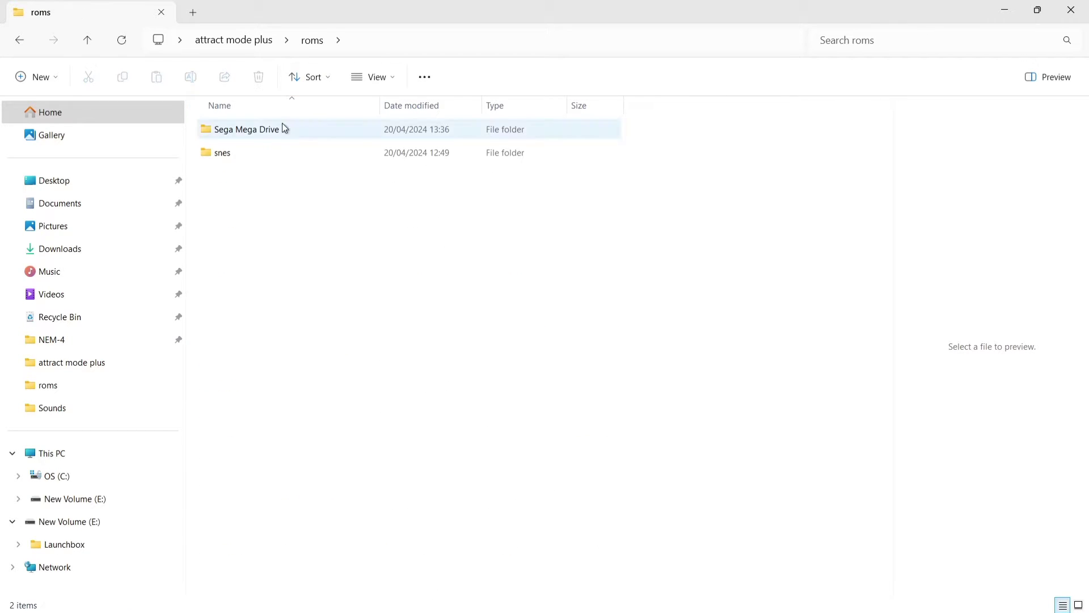
double_click(279, 145)
left_click(496, 32)
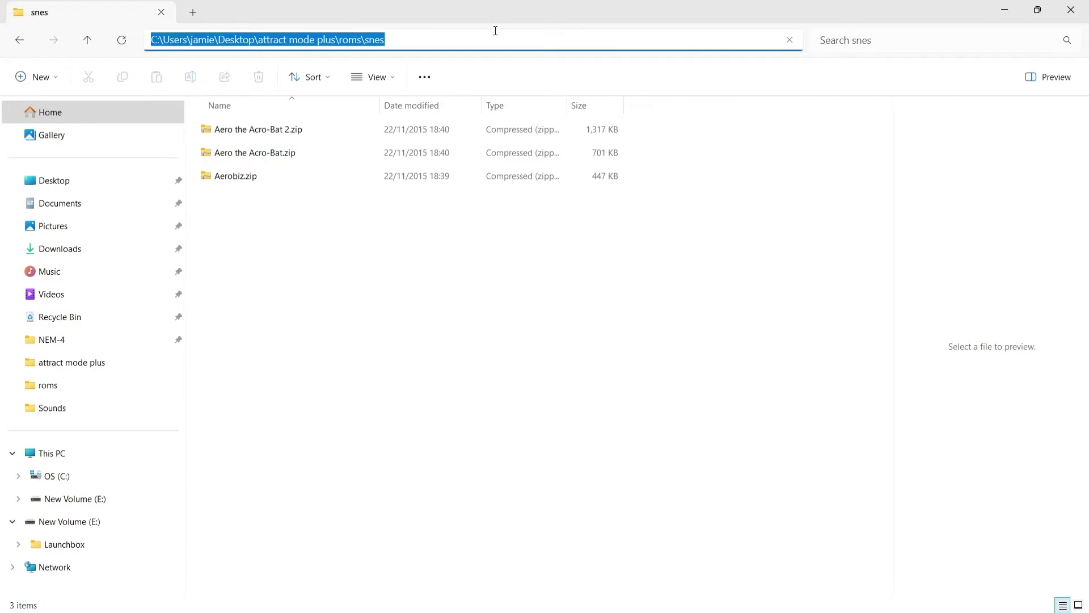
right_click(338, 39)
left_click(388, 78)
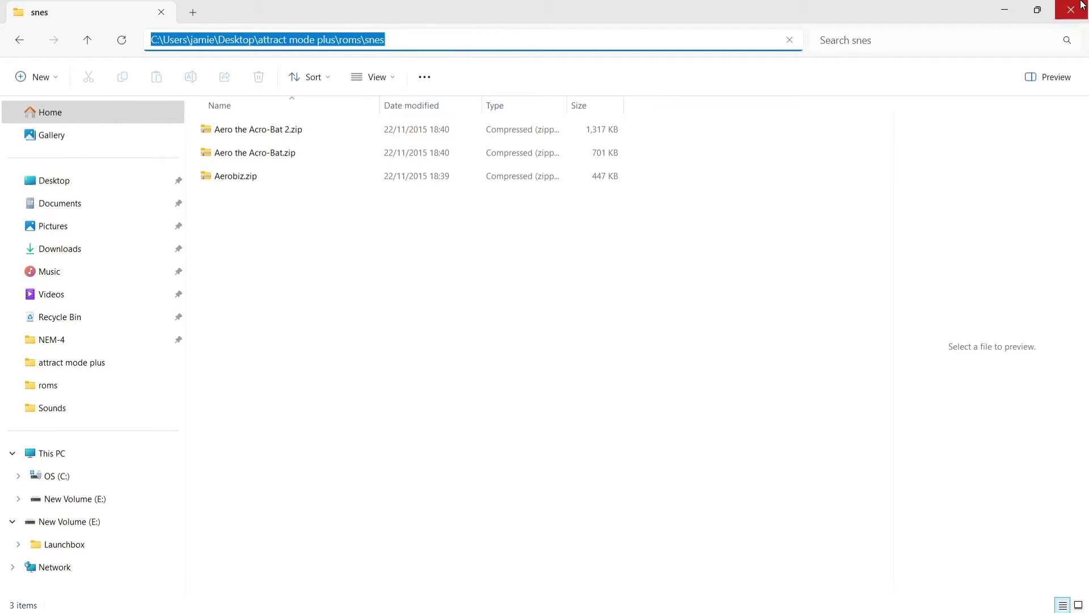
left_click(1009, 9)
Step: Set Rom Path(s) to the copied snes path and System Identifier to SUPER NINTENDO (SNES)
key("ctrl+v")
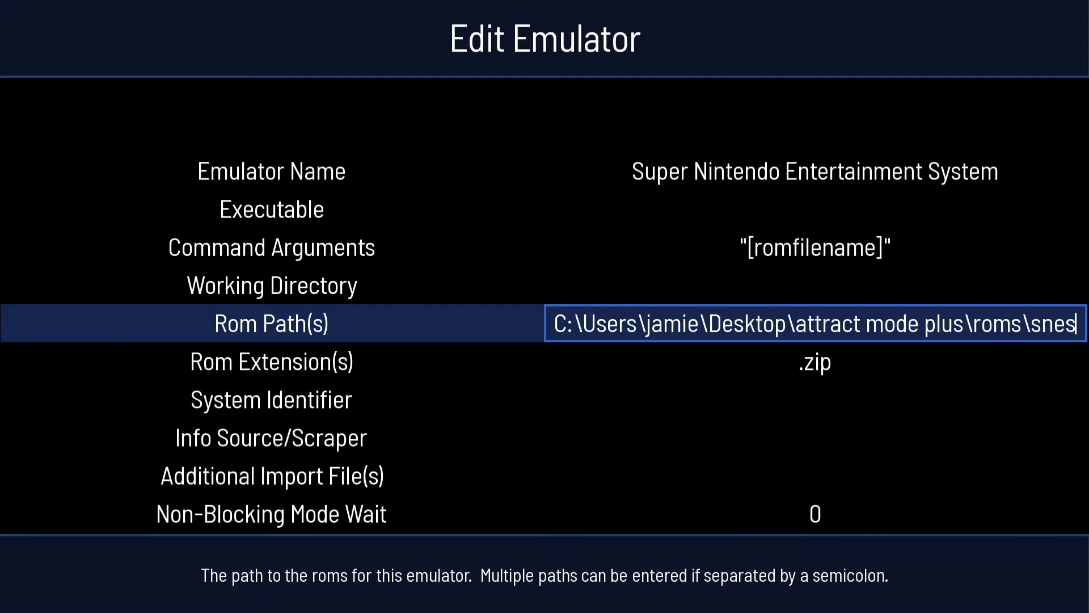
key("Return")
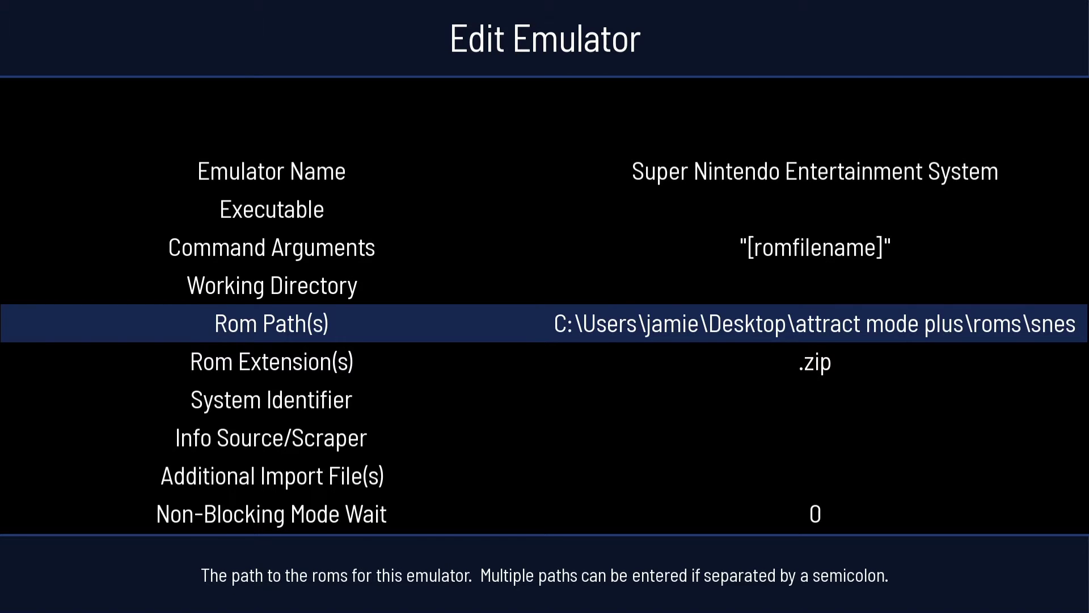
key("Down")
key("Down")
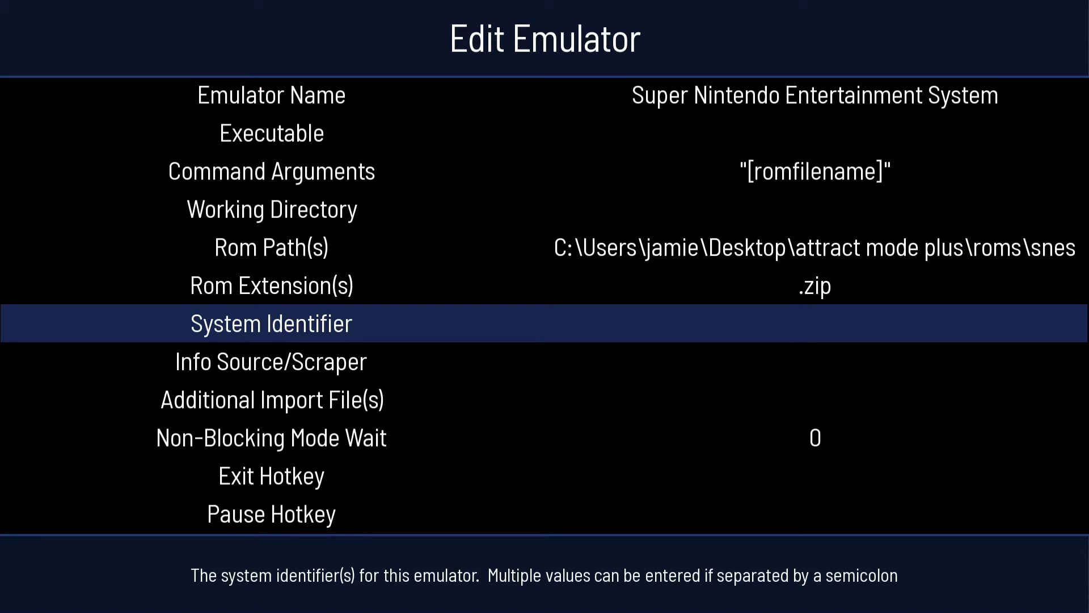
key("Return")
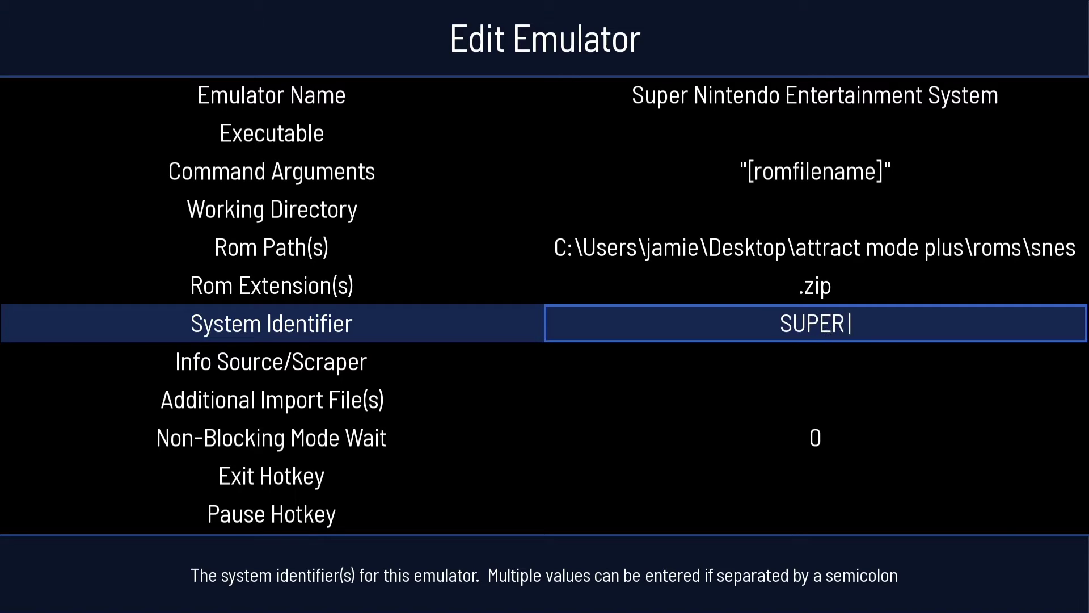
type("SUPER NINTNEDO")
key("BackSpace")
key("BackSpace")
key("BackSpace")
key("BackSpace")
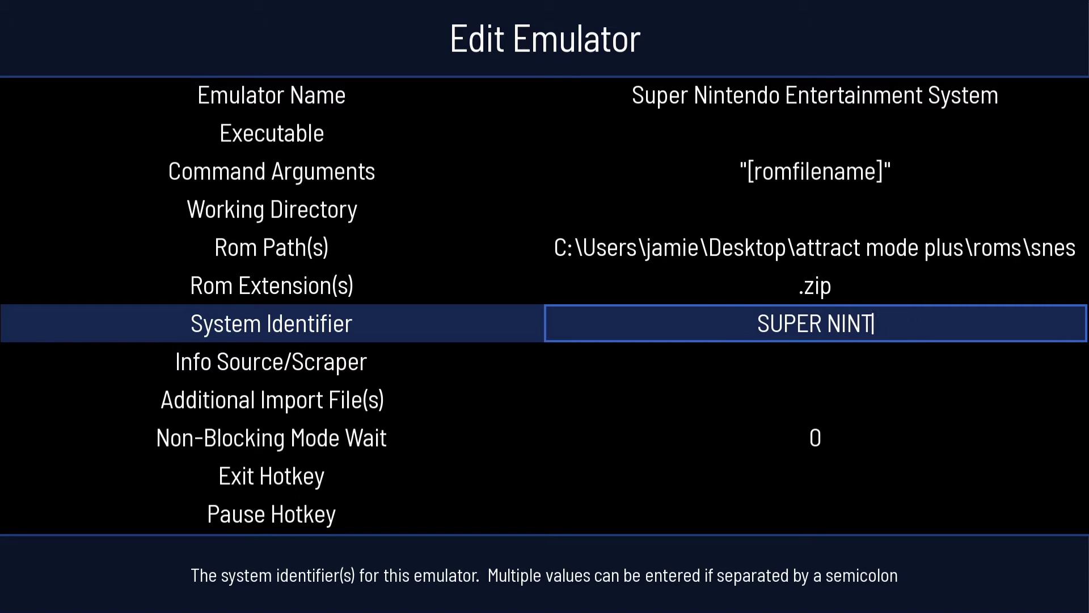
type("ENDO (SNES)")
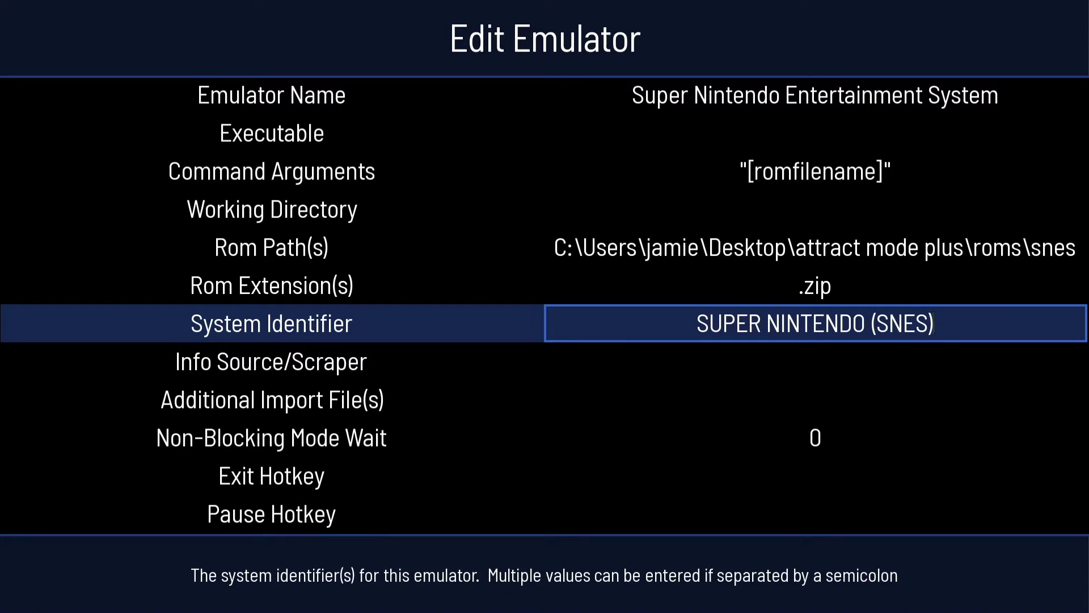
key("Return")
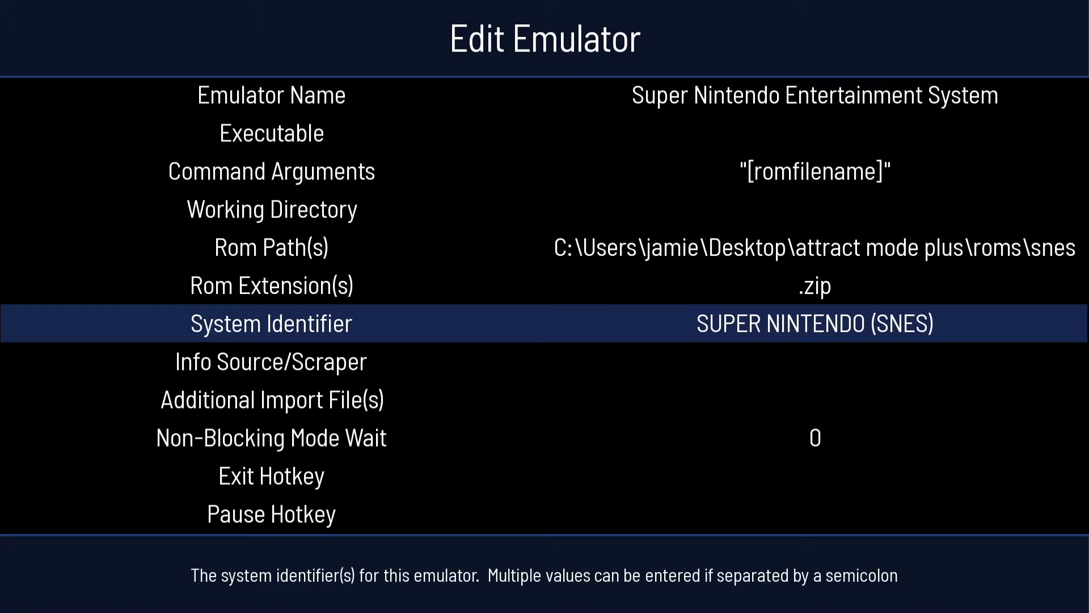
key("Down")
key("Return")
Step: Choose thegamesdb.net as scraper, generate the rom list, and scrape 8 artwork files
key("Down")
key("Down")
key("Down")
key("Down")
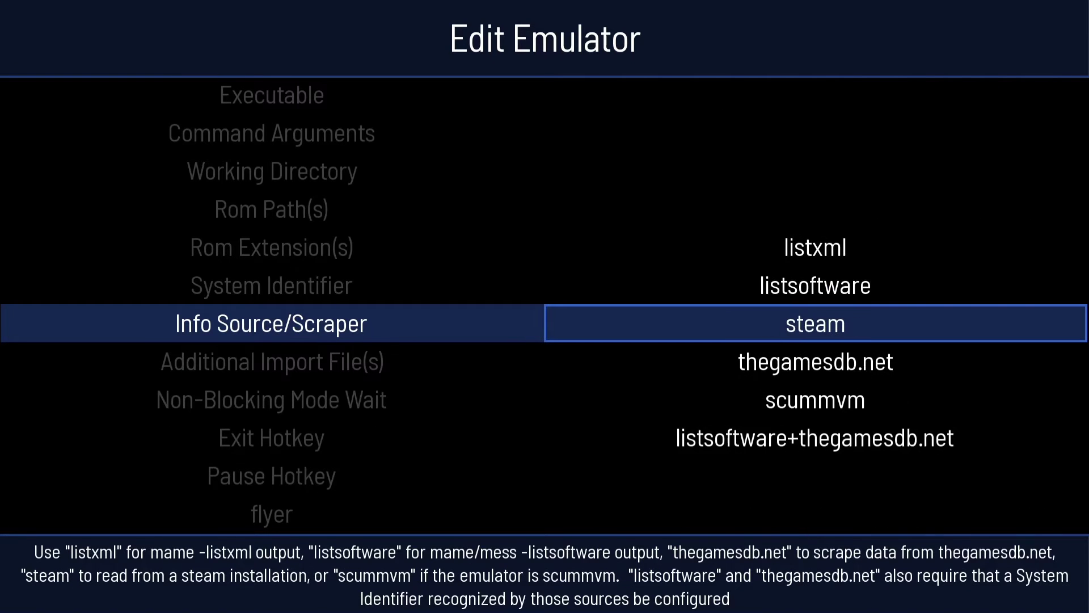
key("Return")
key("Down")
key("Down")
key("Down")
key("Down")
key("Down")
key("Down")
key("Down")
key("Down")
key("Down")
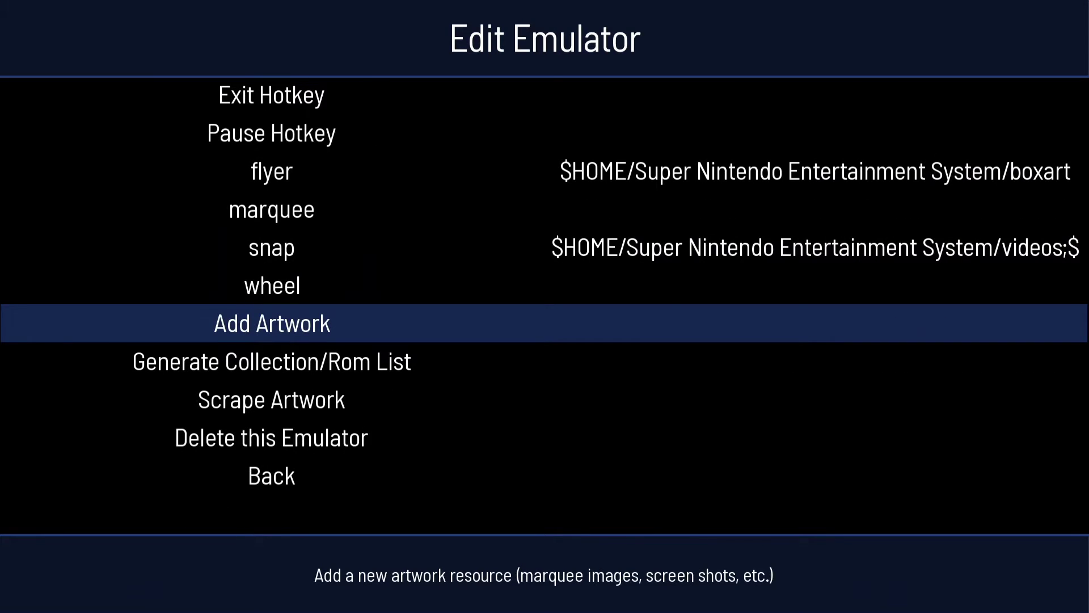
key("Down")
key("Return")
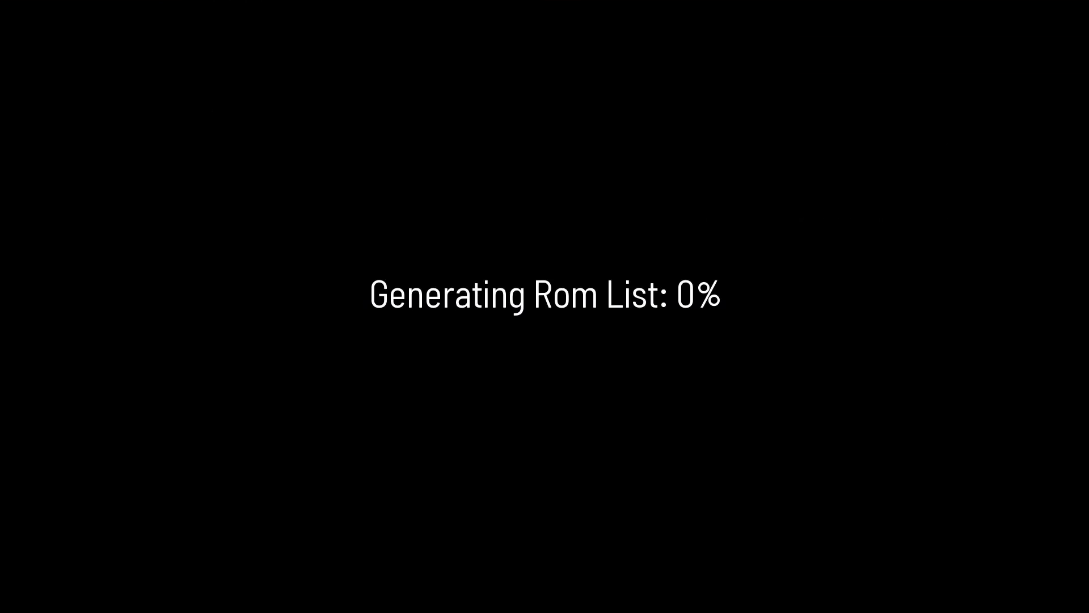
key("Down")
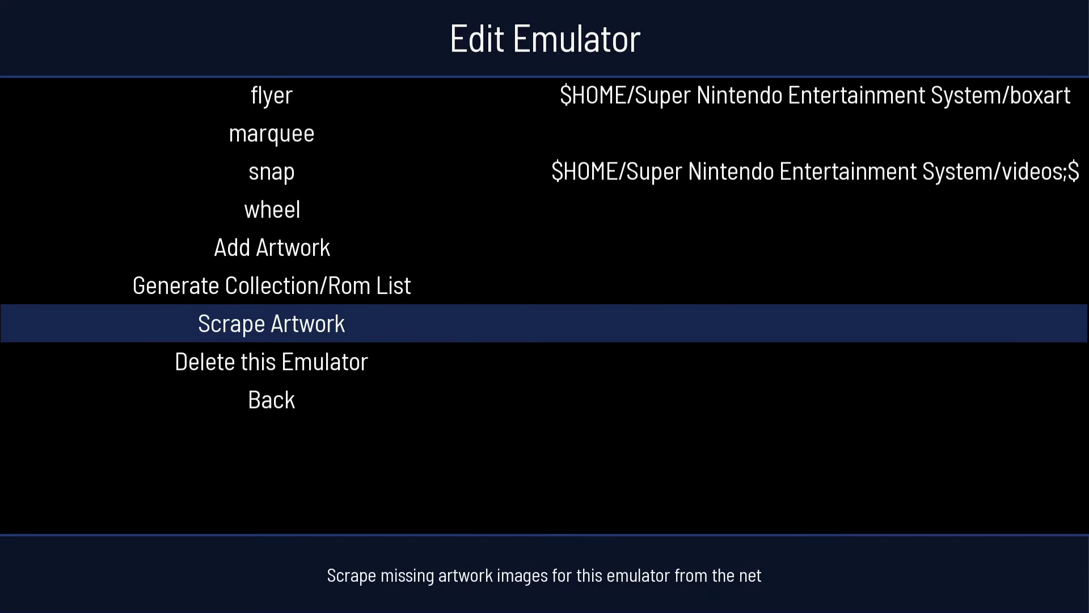
key("Return")
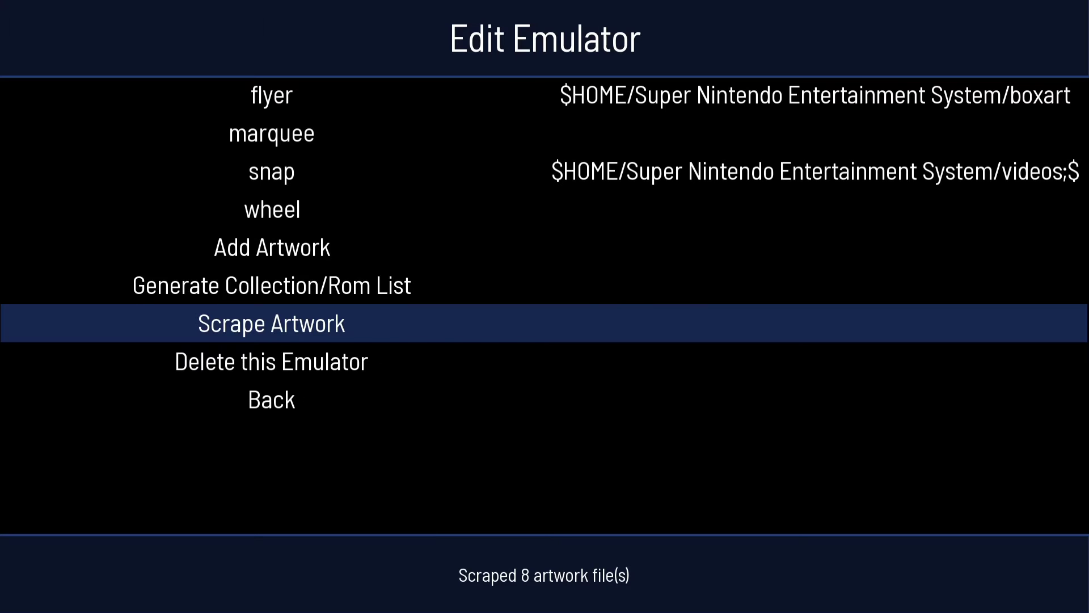
key("Escape")
key("Escape")
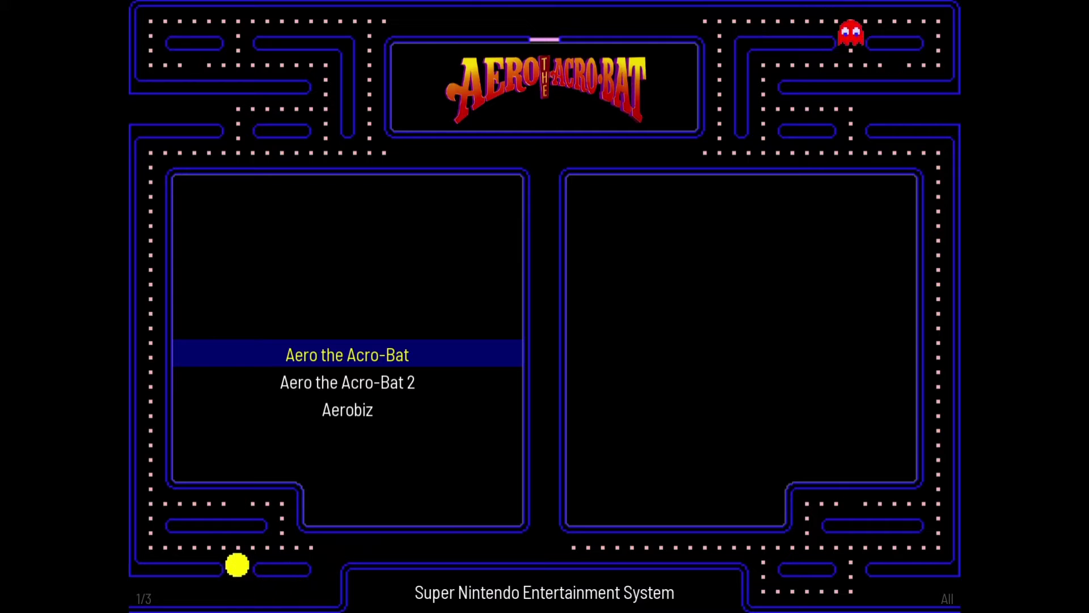
Step: Decline the Exit Attract-Mode? prompt and bring up the Configure menu over the Super Nintendo list
key("Escape")
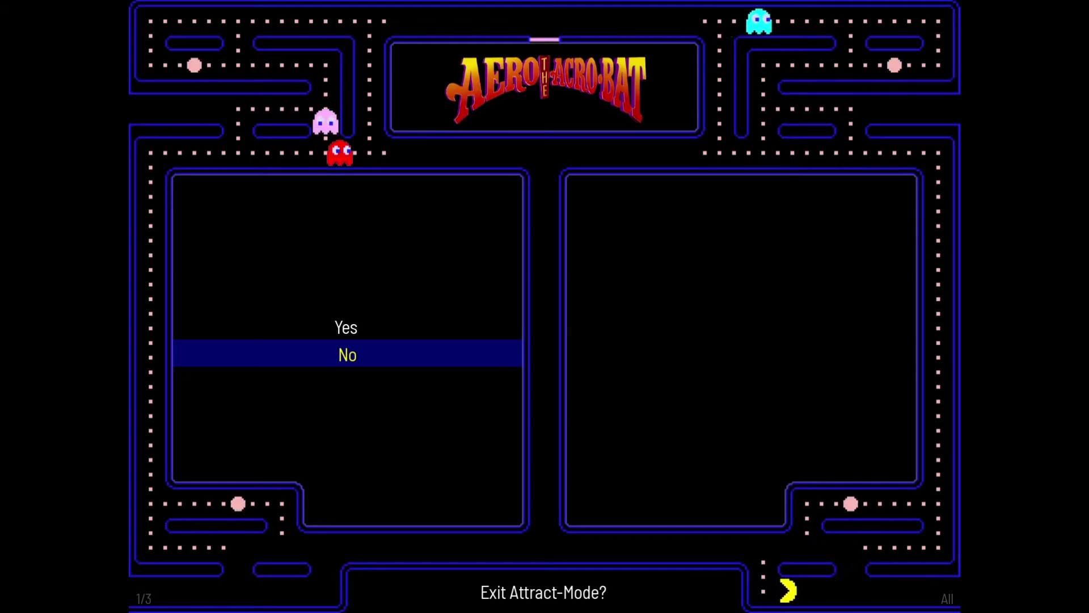
key("Return")
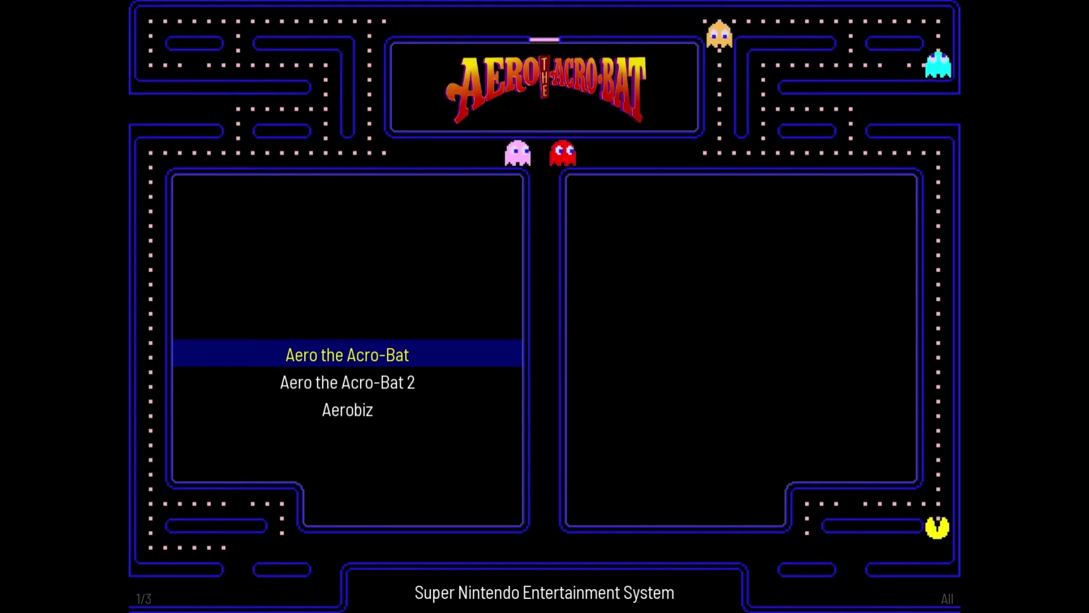
key("Tab")
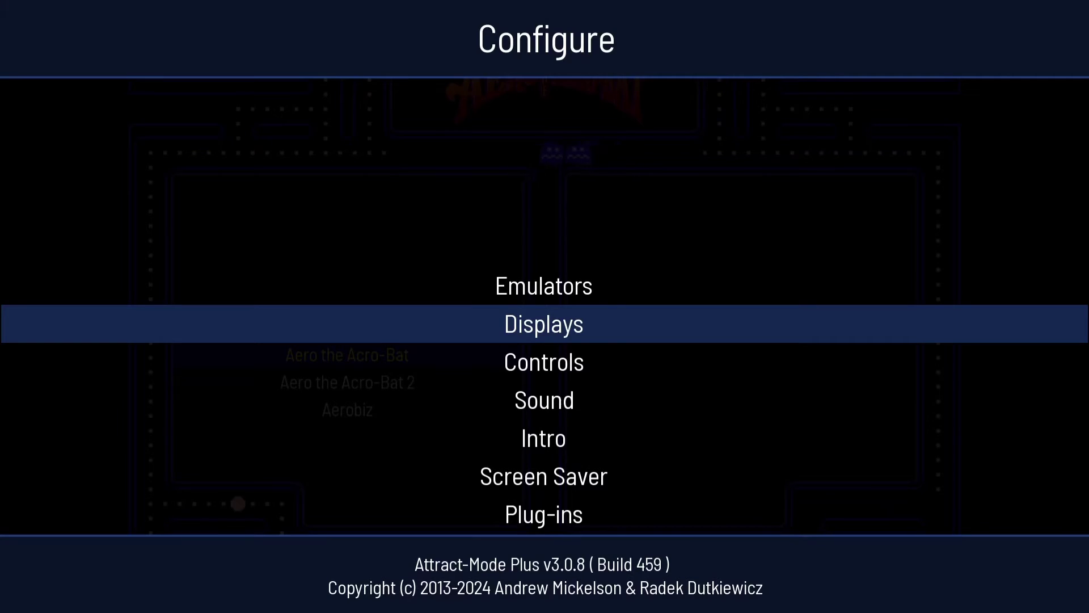
Step: Change General's Startup Mode to Show Displays Menu and return to the game list
key("Down")
key("Down")
key("Down")
key("Down")
key("Down")
key("Down")
key("Down")
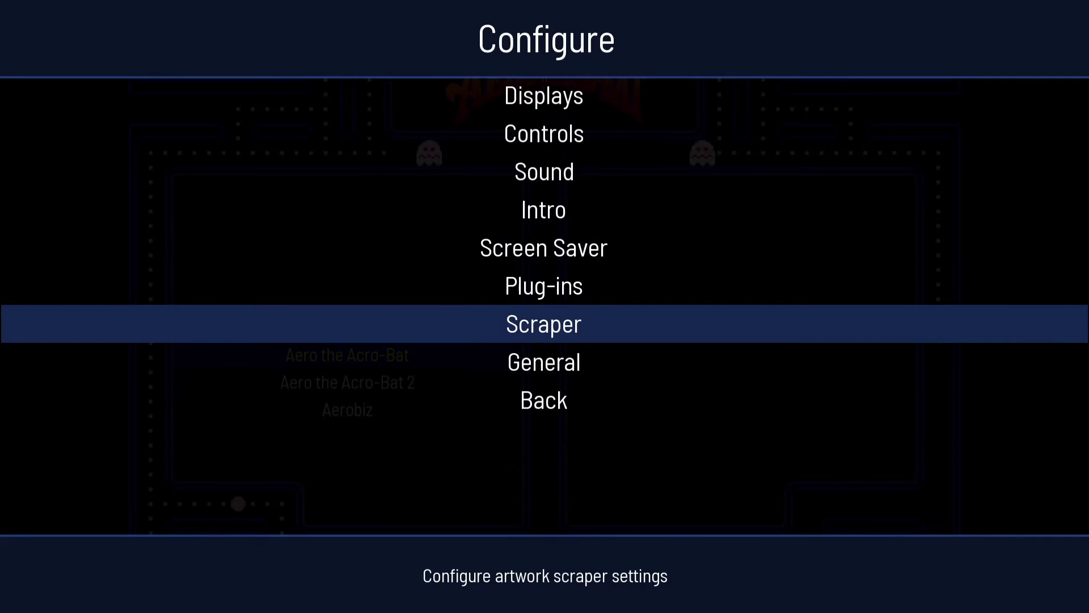
key("Return")
key("Down")
key("Down")
key("Down")
key("Down")
key("Down")
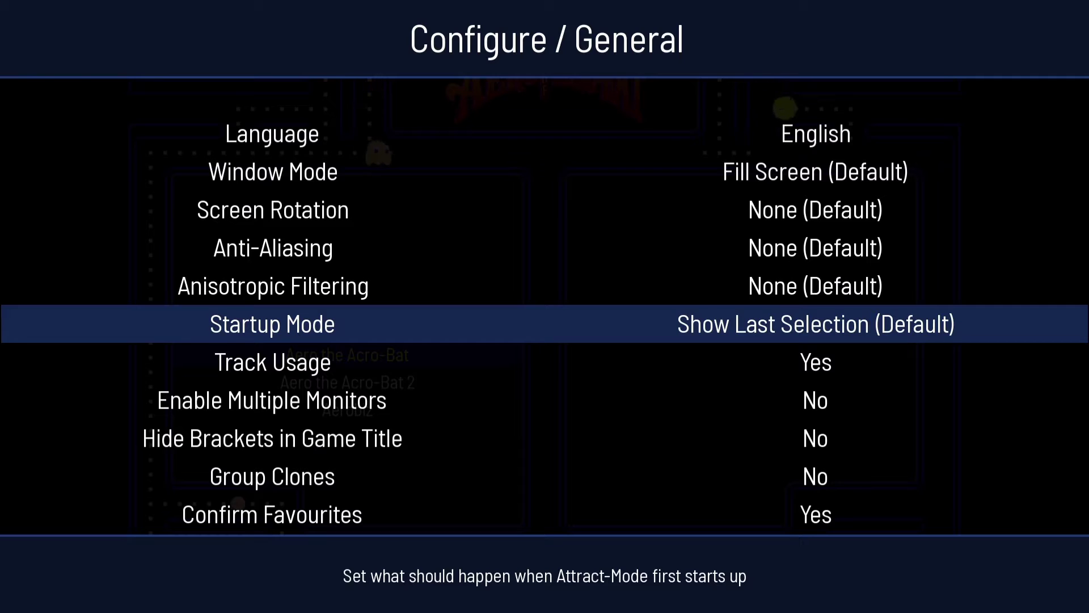
key("Return")
key("Down")
key("Down")
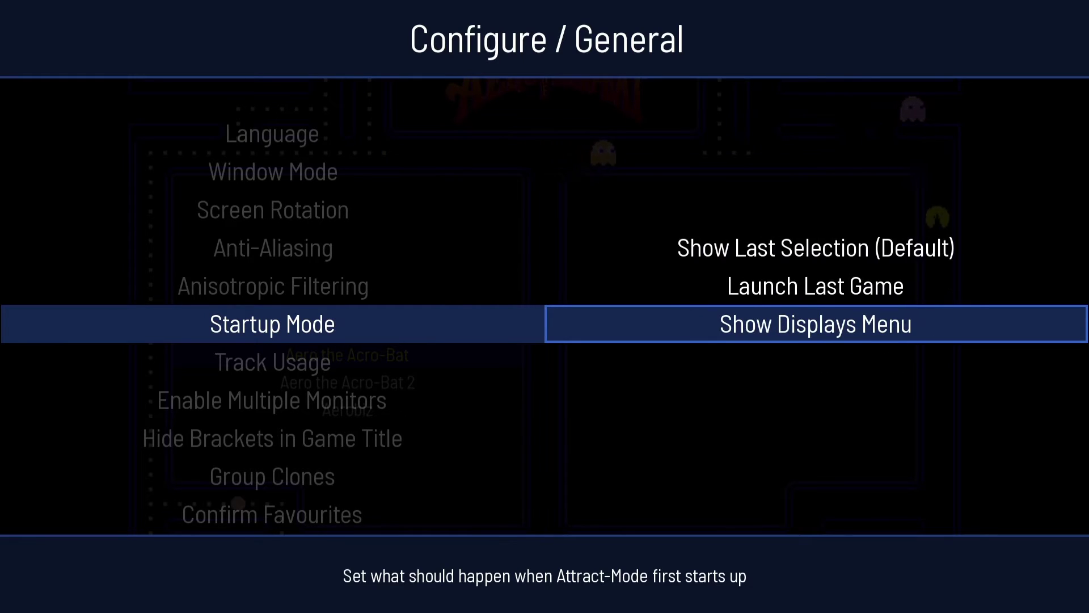
key("Return")
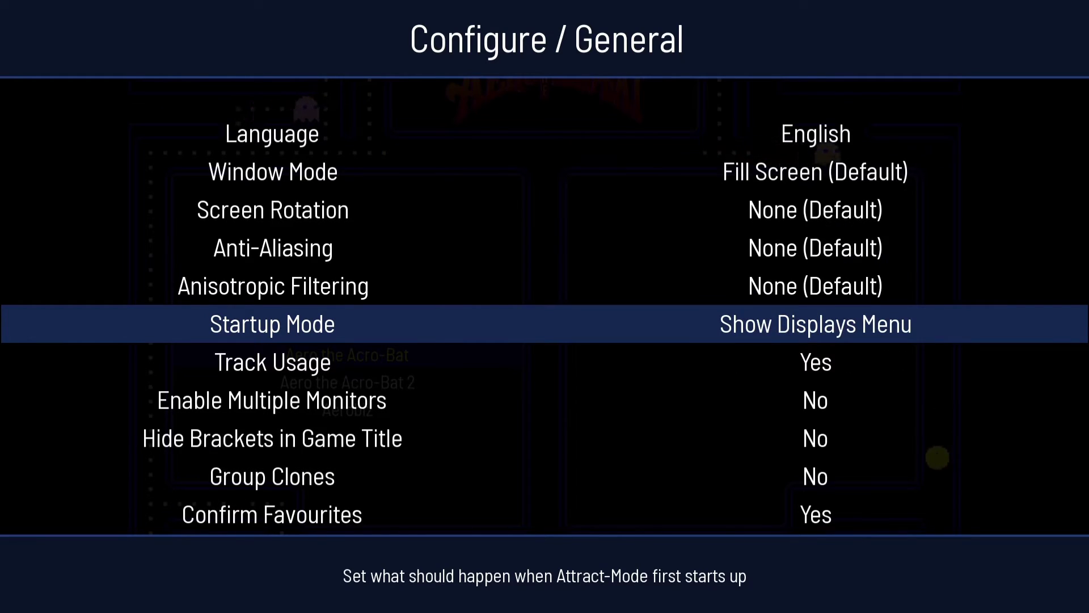
key("Escape")
key("Escape")
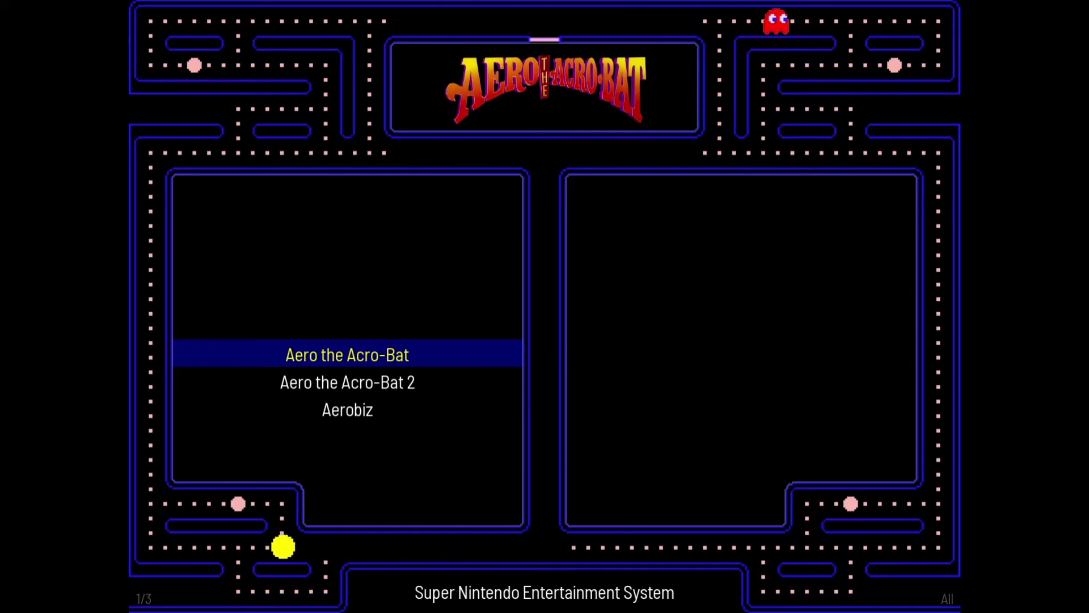
Step: Preview the current displays menu, checking the Super Nintendo and exit entries
key("Escape")
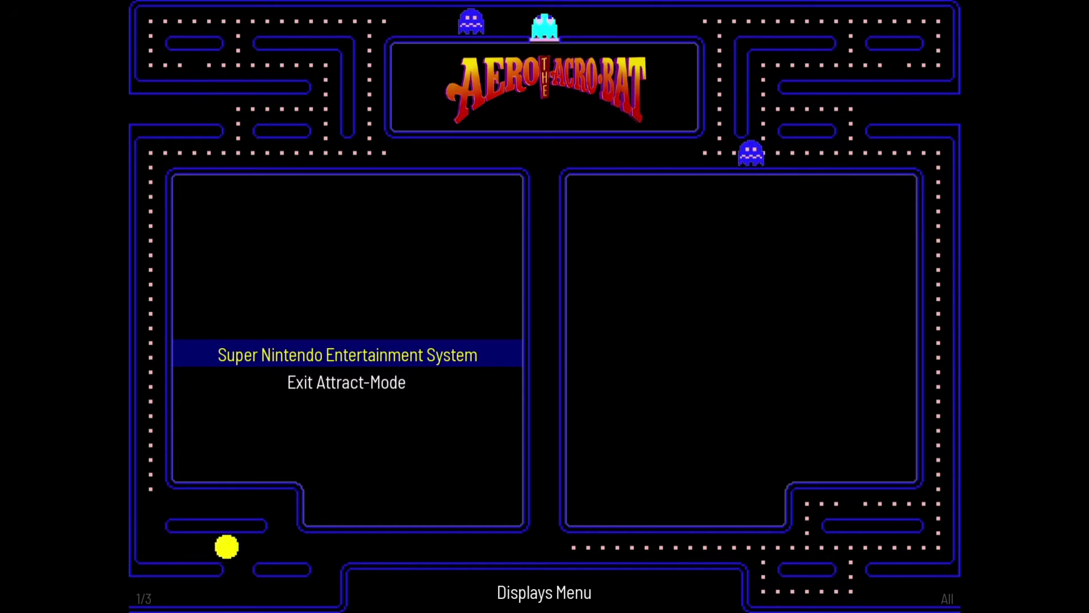
key("Down")
key("Up")
key("Down")
key("Up")
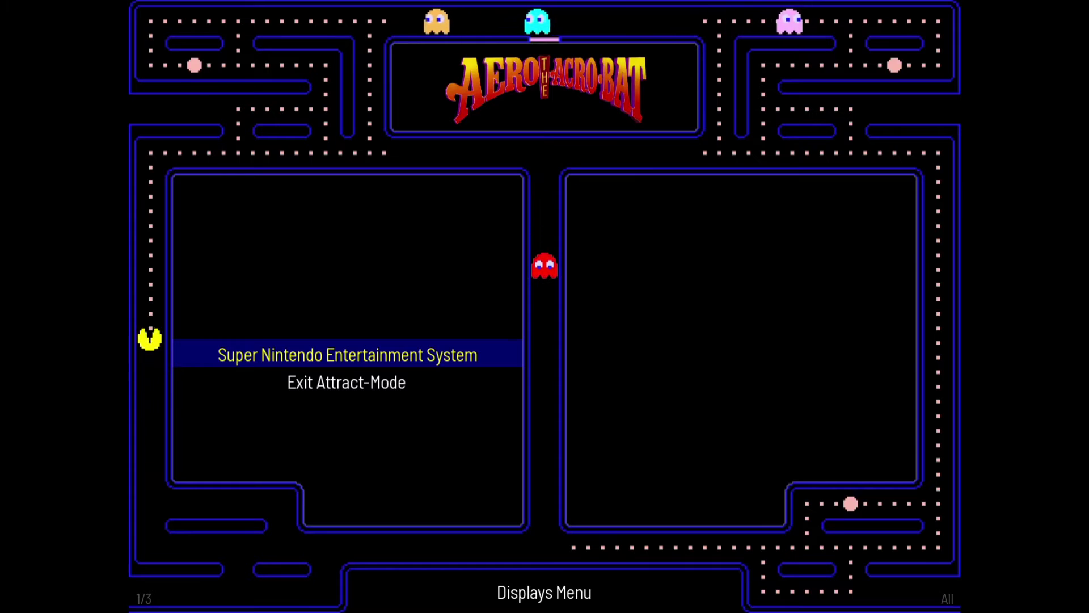
key("Escape")
Step: Set the Displays Menu's Menu Style / Layout to cosmo-mainmenu
key("Tab")
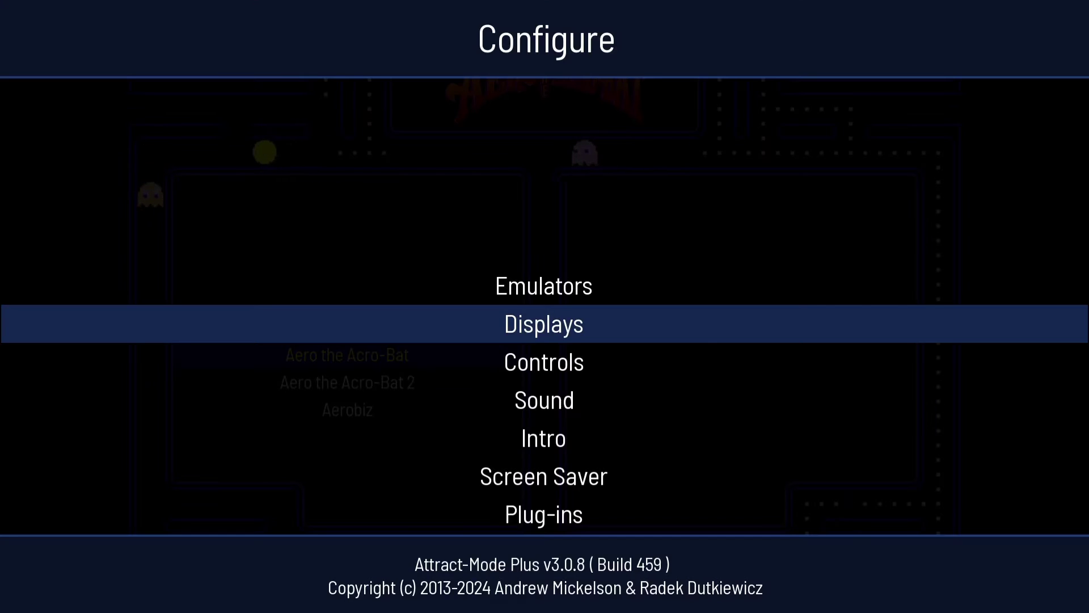
key("Return")
key("Down")
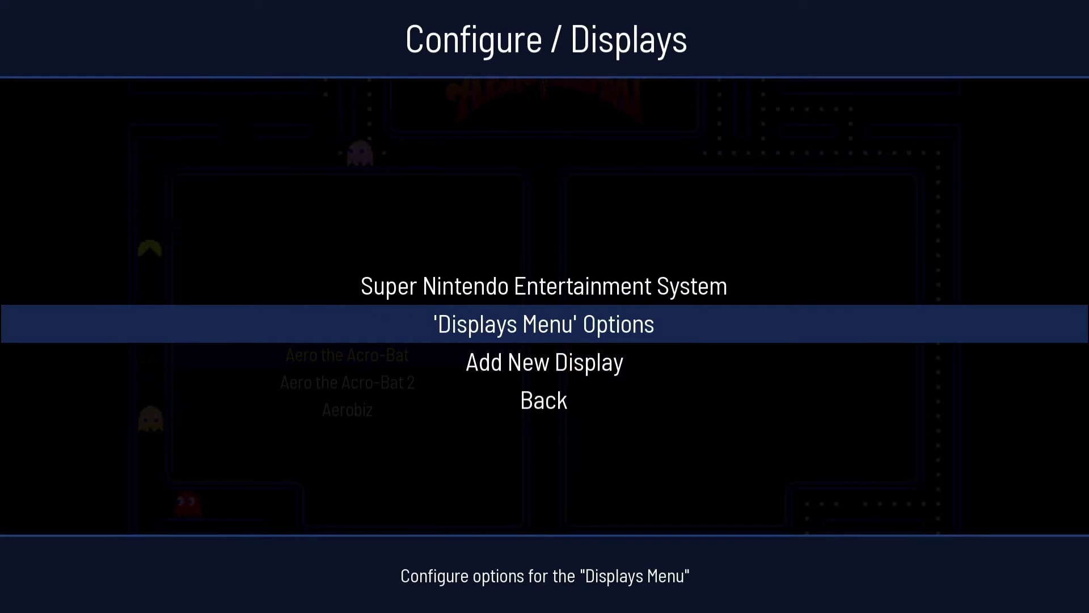
key("Return")
key("Down")
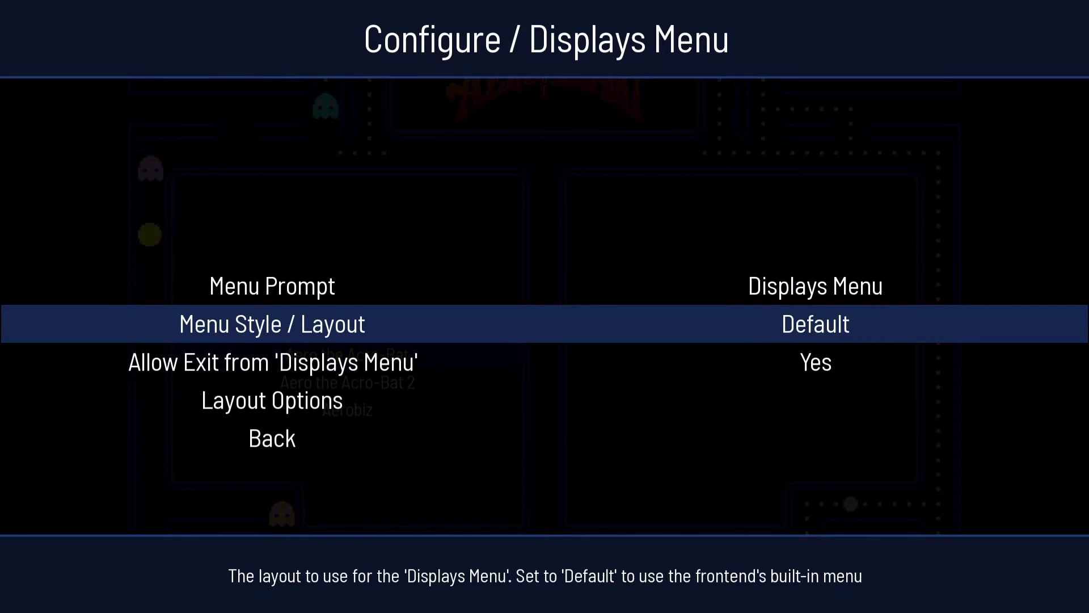
key("Return")
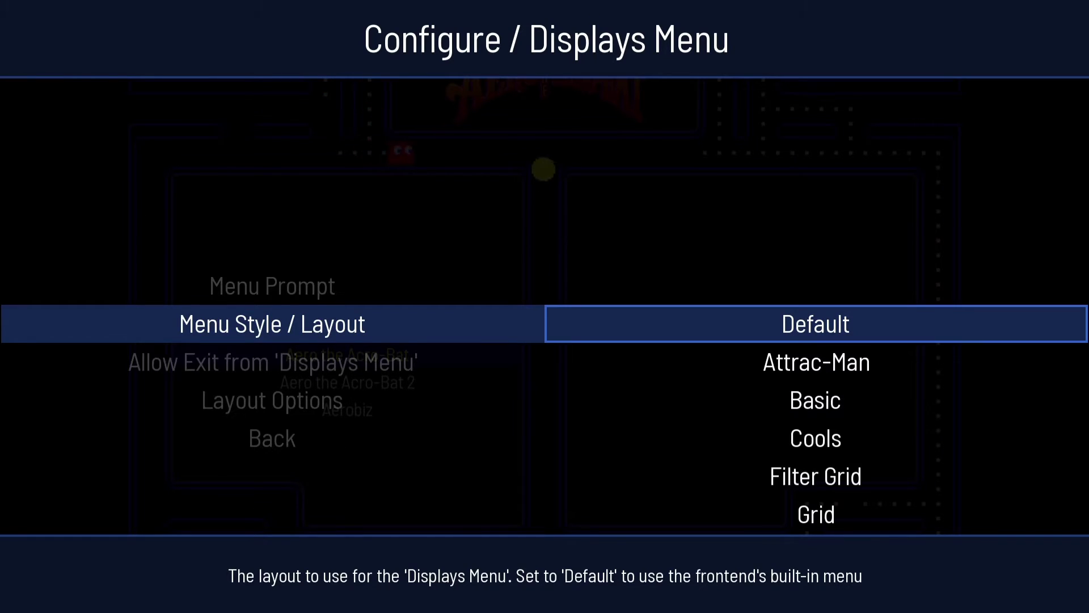
key("Down")
key("Down")
key("Down")
key("Down")
key("Down")
key("Down")
key("Down")
key("Down")
key("Down")
key("Down")
key("Down")
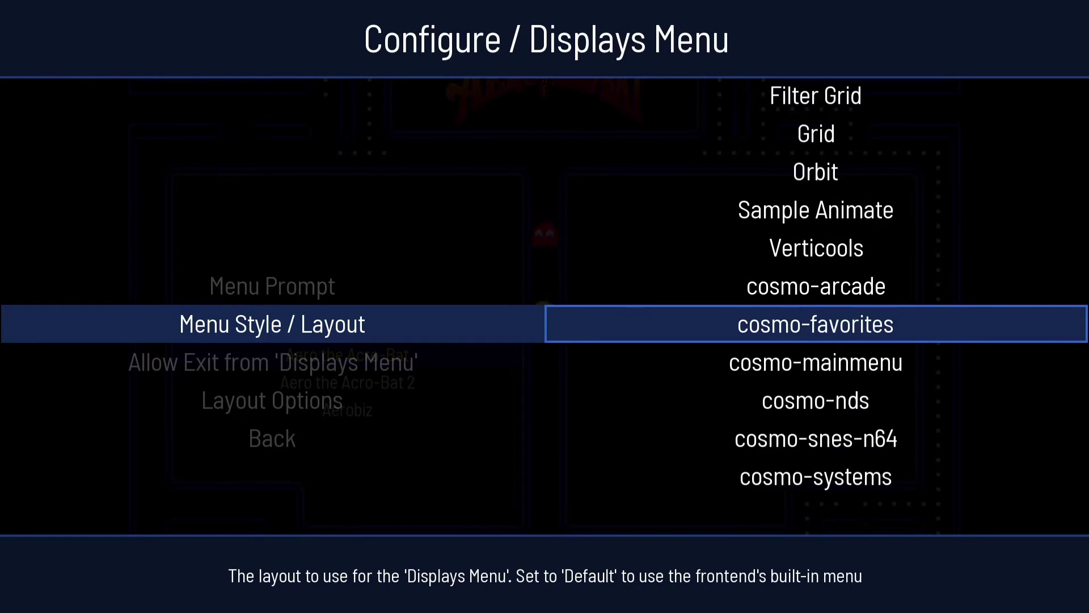
key("Up")
key("Up")
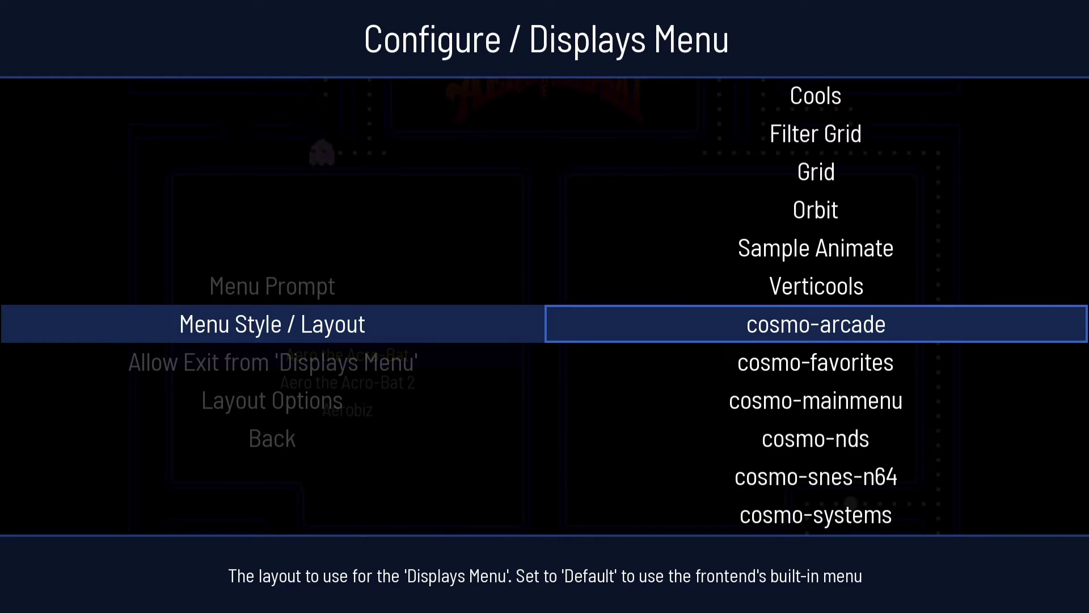
key("Down")
key("Down")
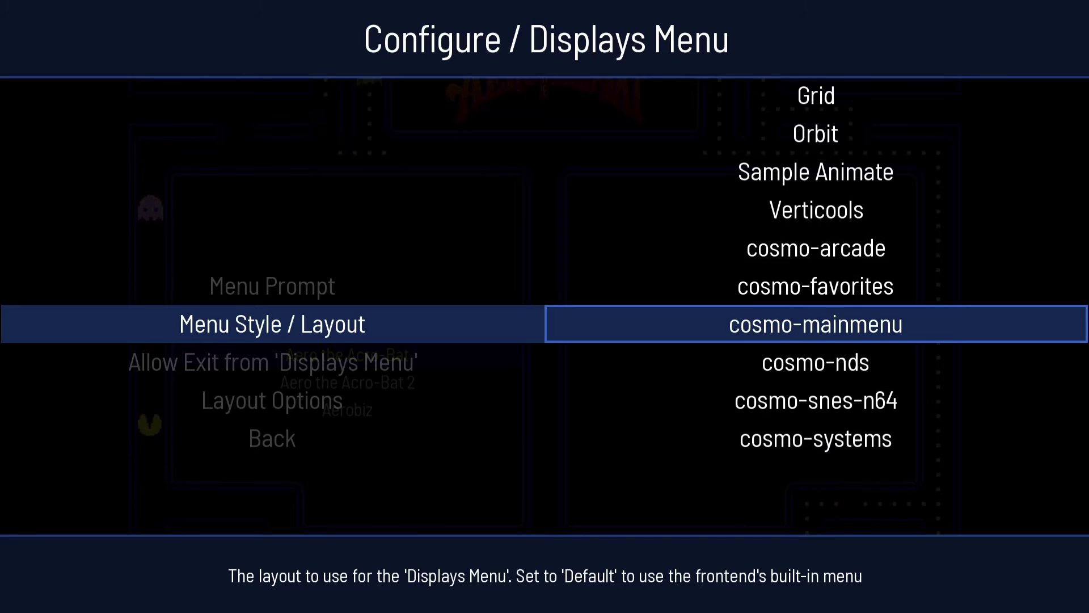
key("Return")
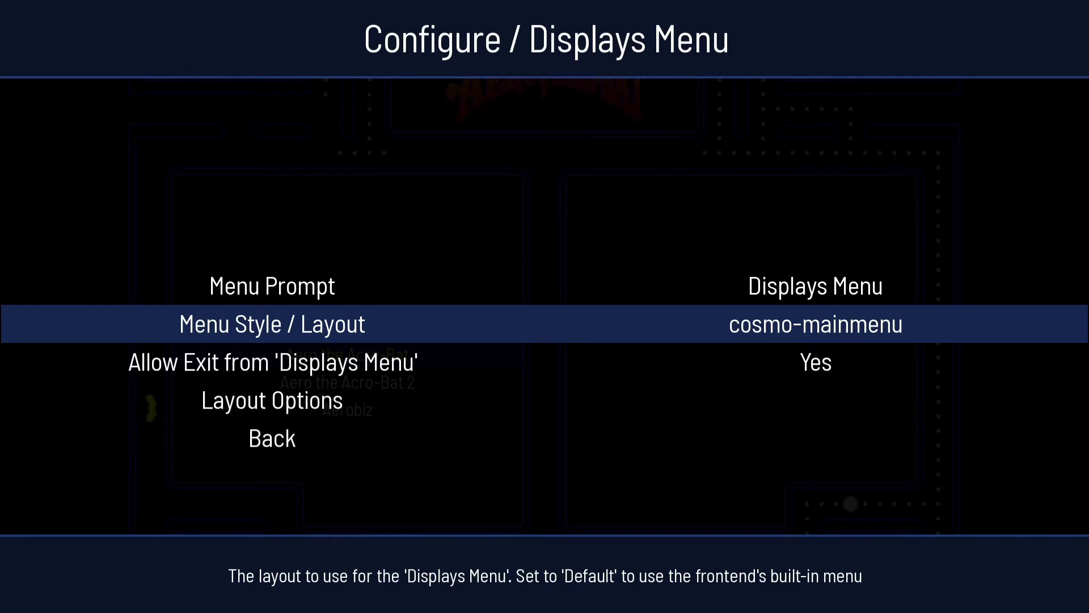
key("Escape")
Step: View the cosmo-mainmenu wheel with its EXIT entry, then reopen the Super Nintendo list
key("Escape")
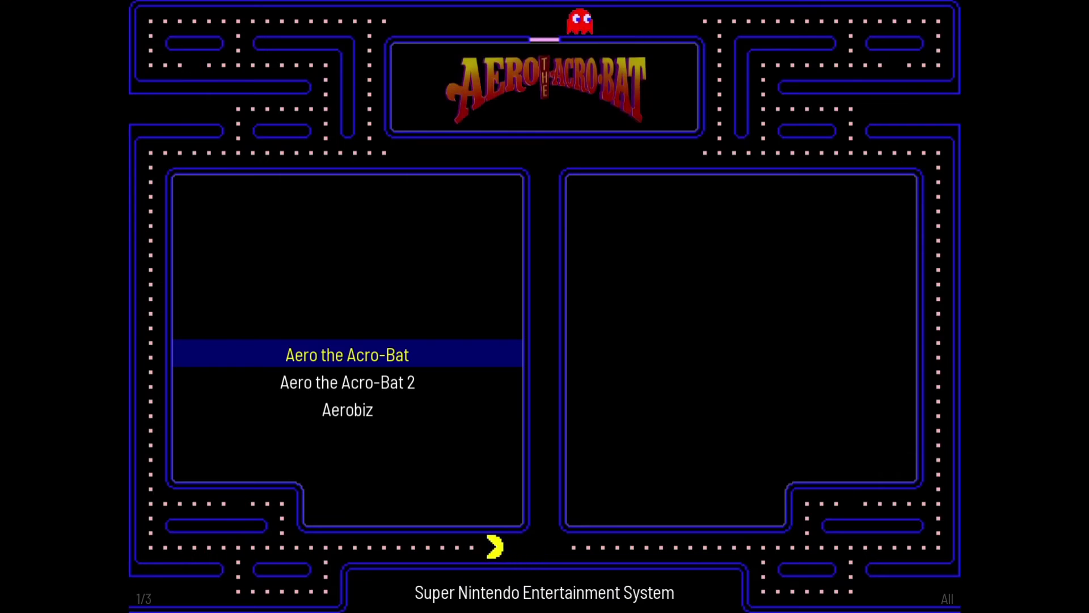
key("Escape")
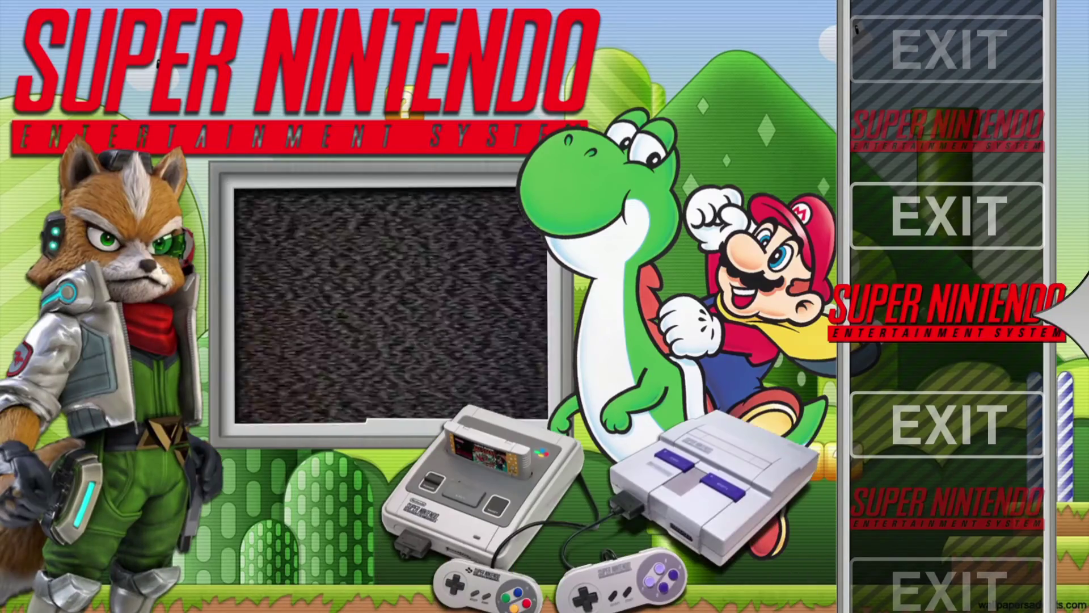
key("Down")
key("Up")
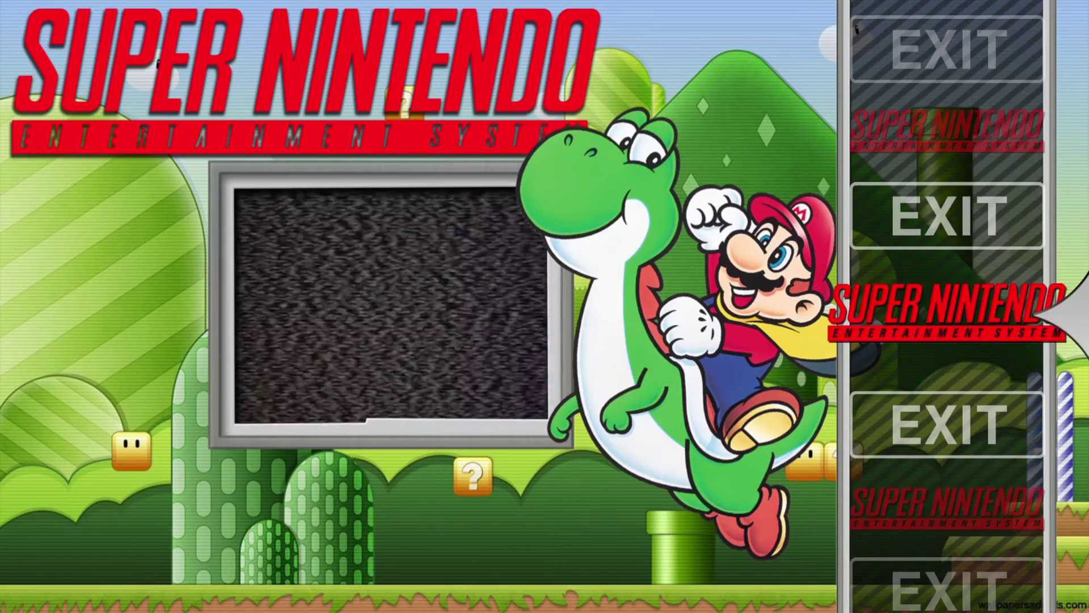
key("Return")
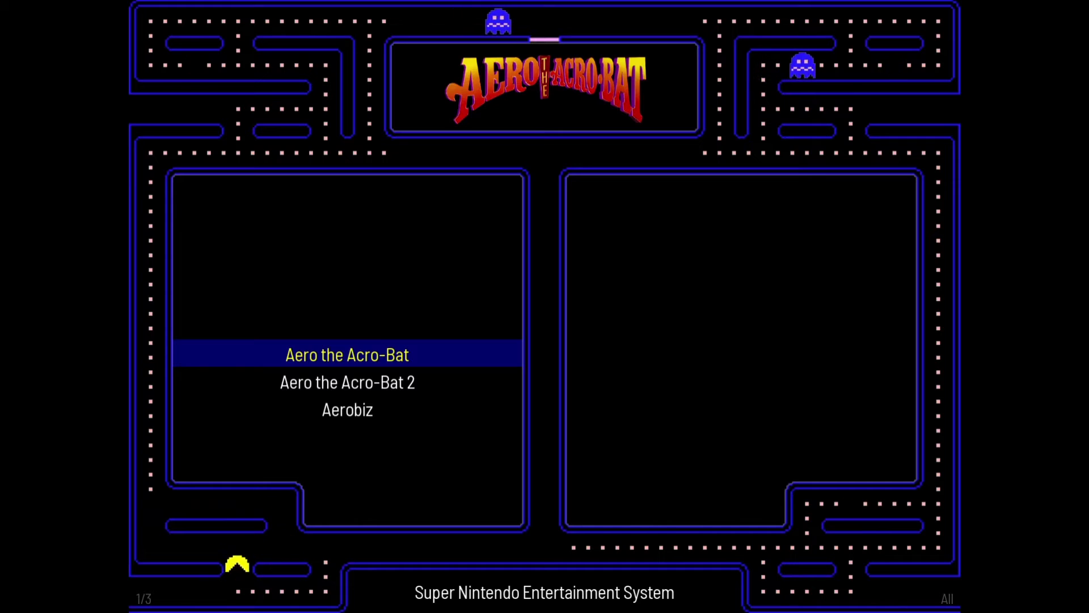
Step: Change the Super Nintendo display's layout to cosmo-snes-n64 and return to its game list
key("Tab")
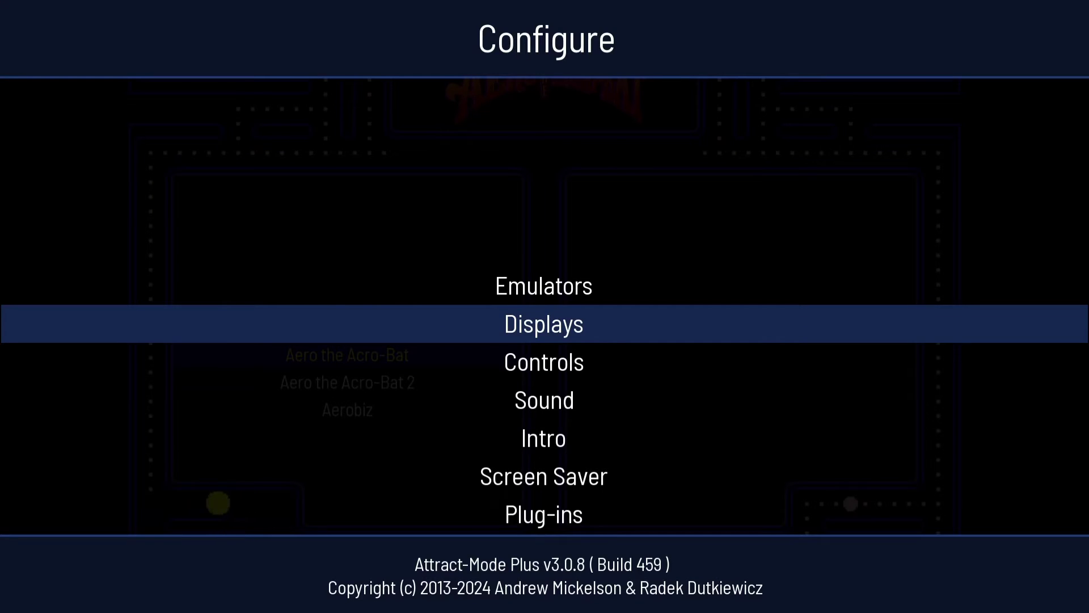
key("Return")
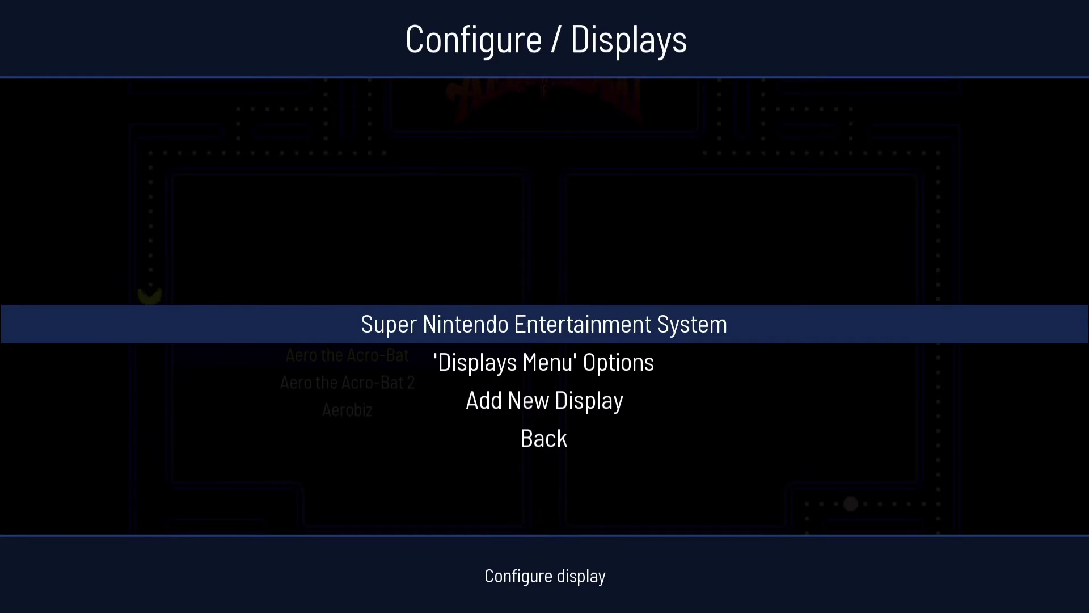
key("Return")
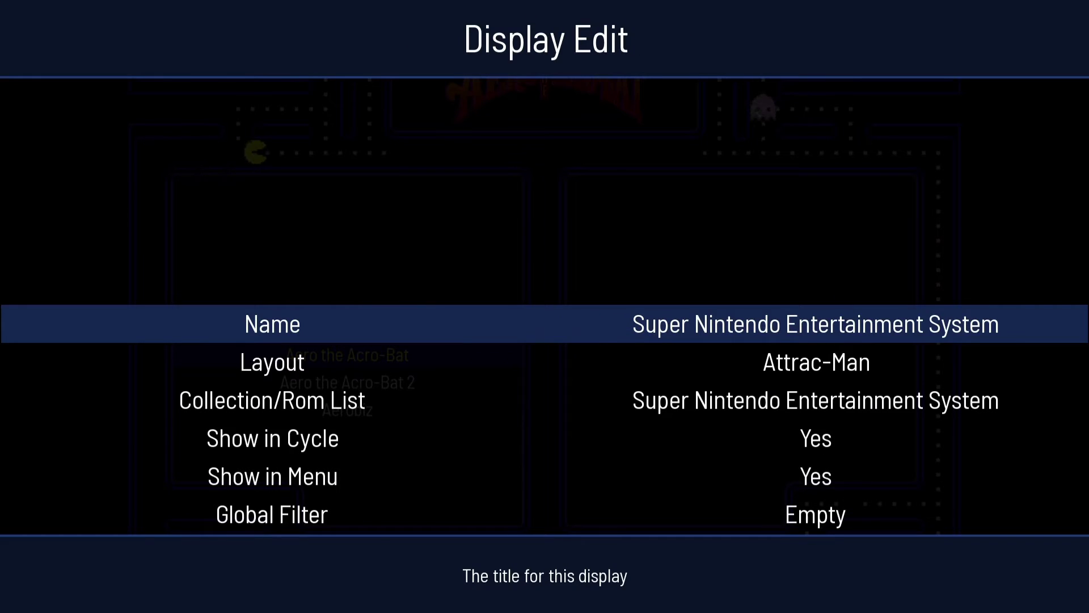
key("Down")
key("Return")
key("Down")
key("Down")
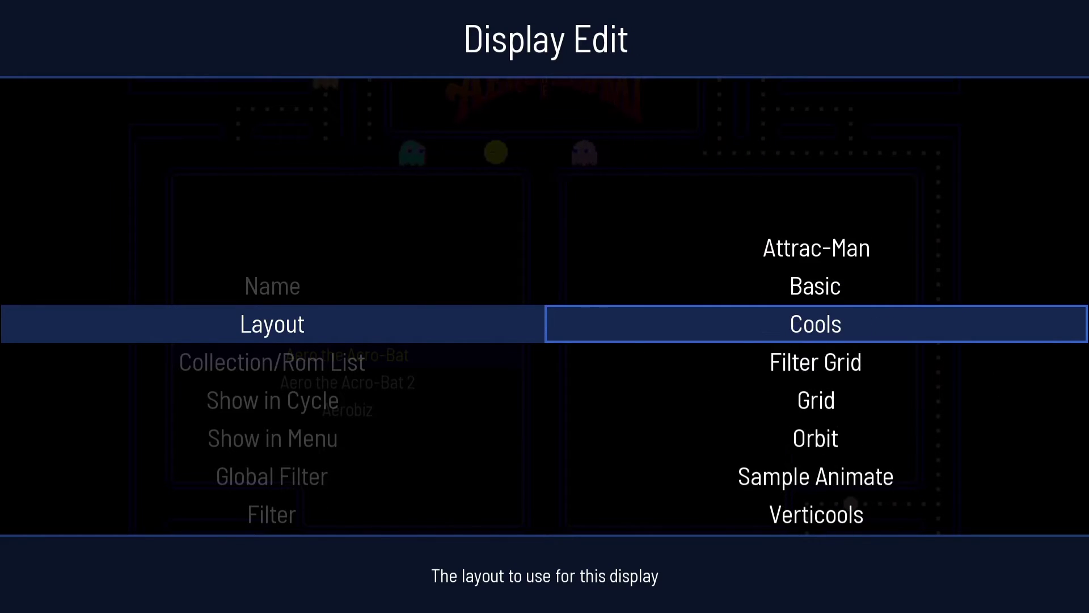
key("Down")
key("Down")
key("Down")
key("Down")
key("Down")
key("Down")
key("Down")
key("Down")
key("Down")
key("Down")
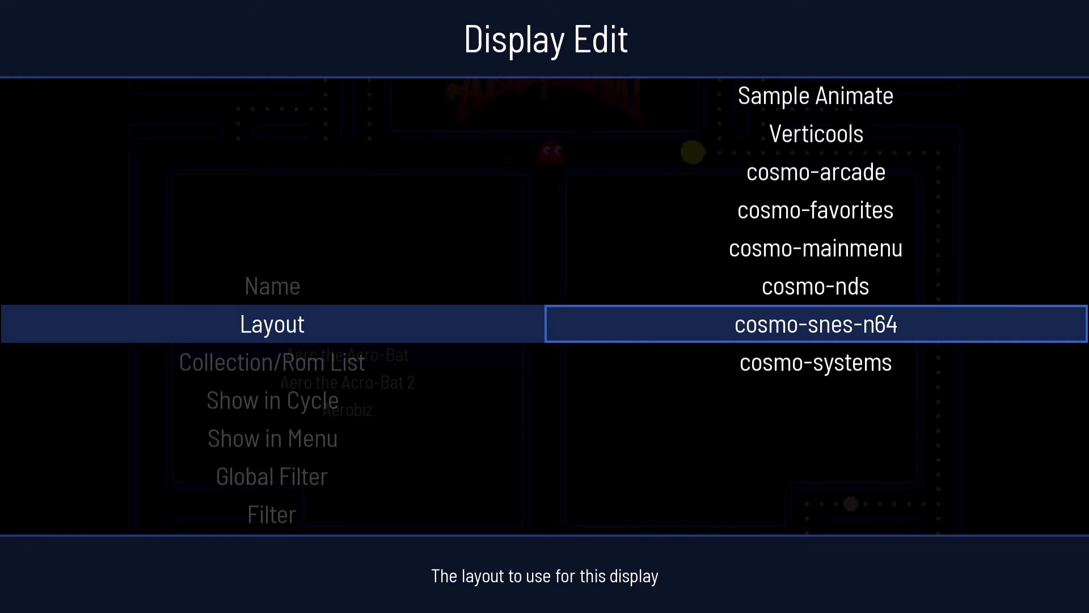
key("Return")
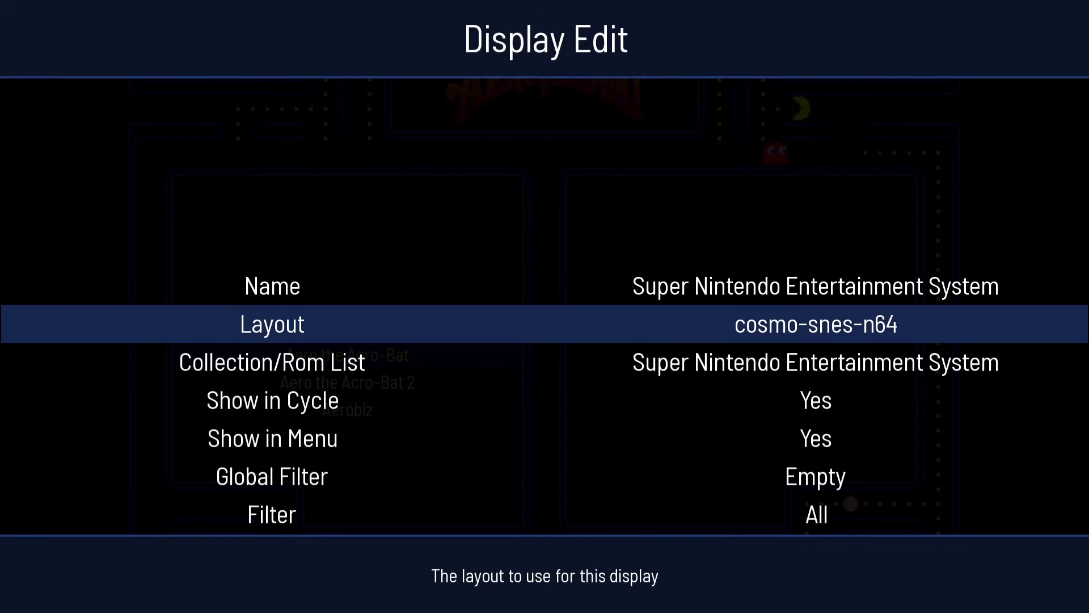
key("Escape")
key("Escape")
key("Escape")
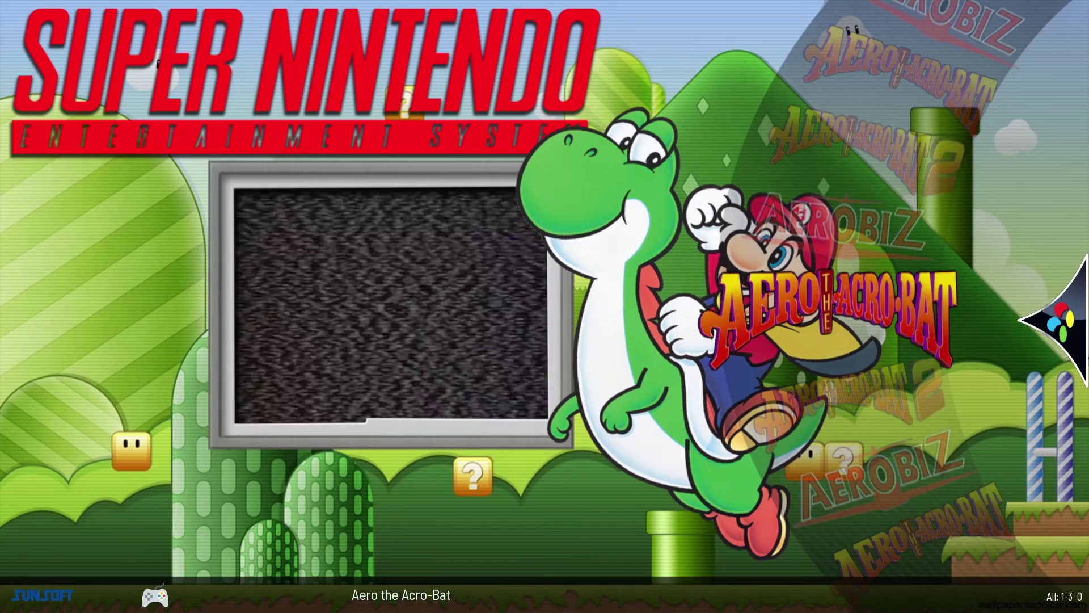
Step: Browse up to Aero the Acro-Bat 2, toggle the displays wheel, then call up the exit prompt
key("Up")
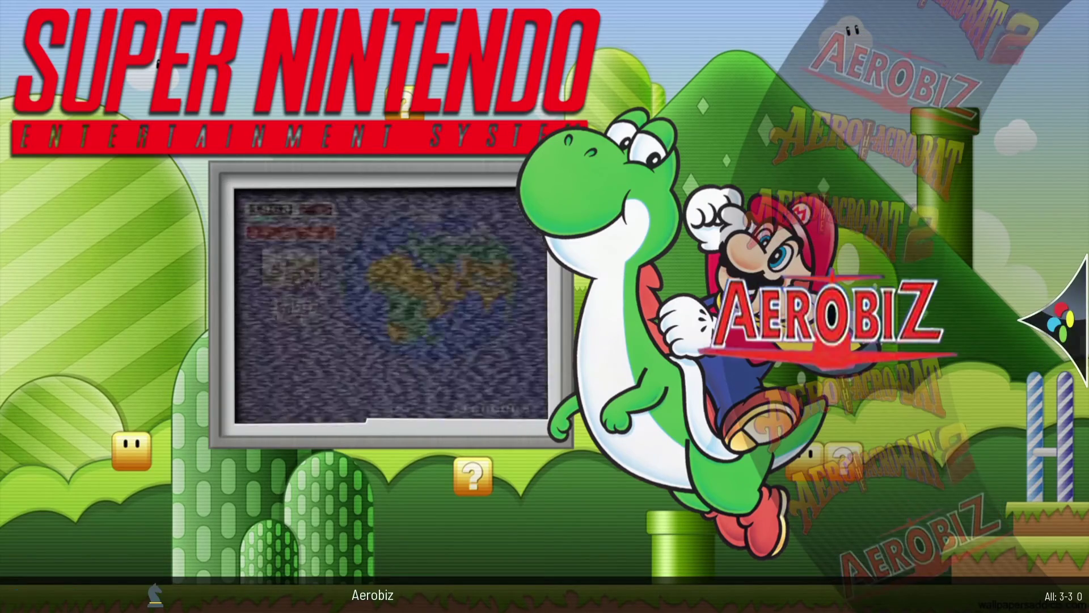
key("Up")
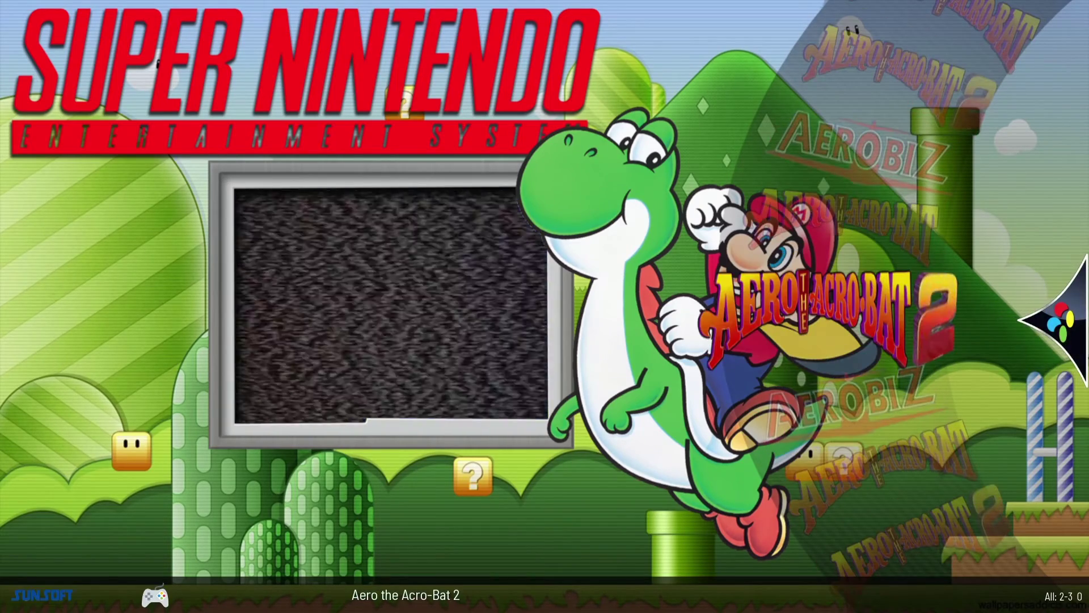
key("Escape")
key("Up")
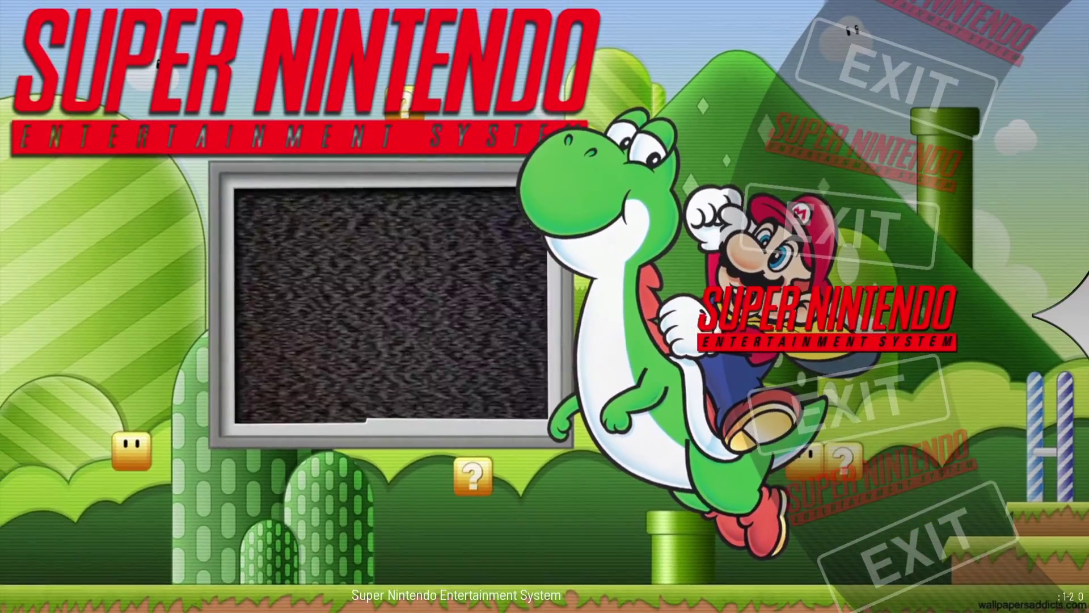
key("Down")
key("Up")
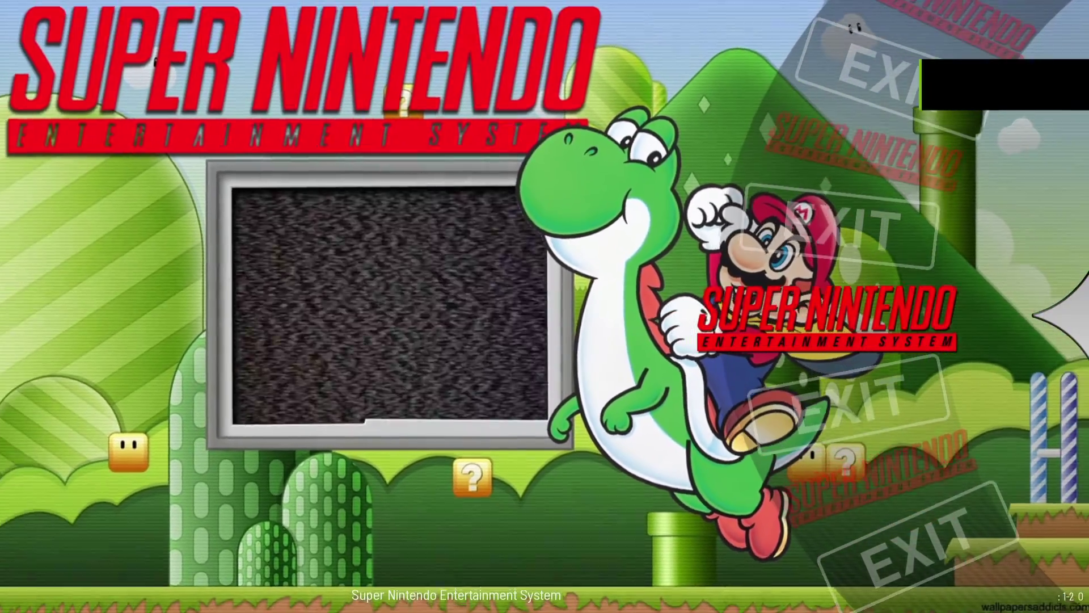
key("Down")
key("Up")
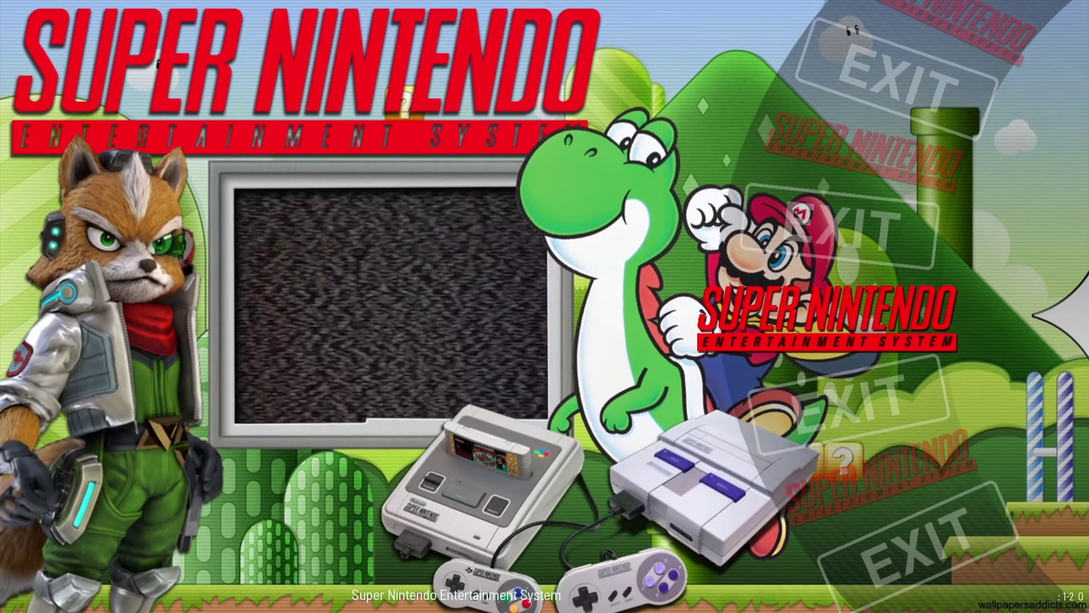
key("Escape")
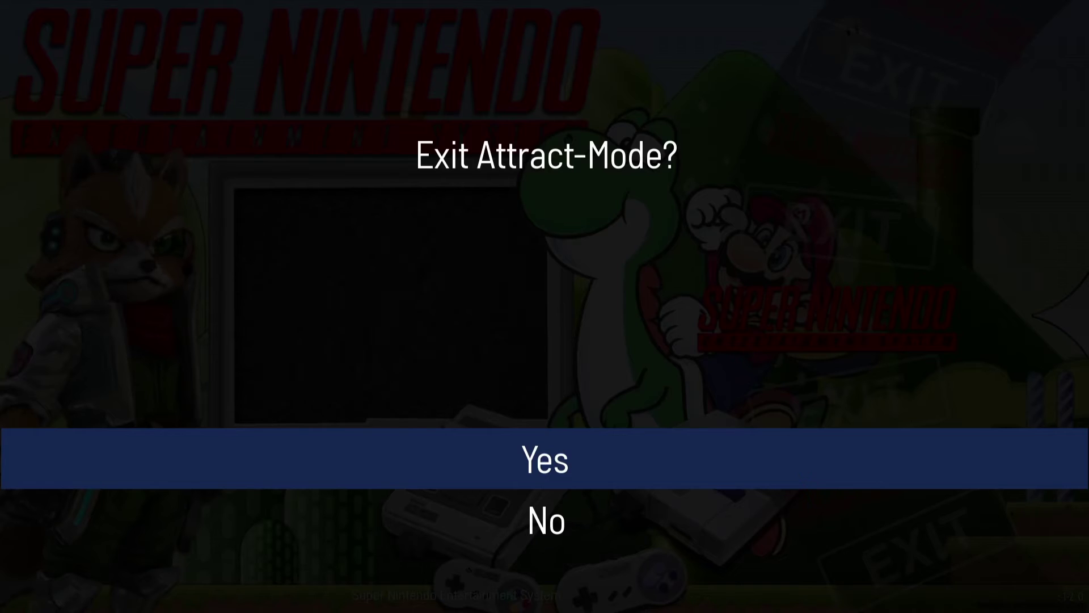
Step: Quit Attract-Mode and open menu-art\wheel in File Explorer, scrolling down to the Sega logos
key("Return")
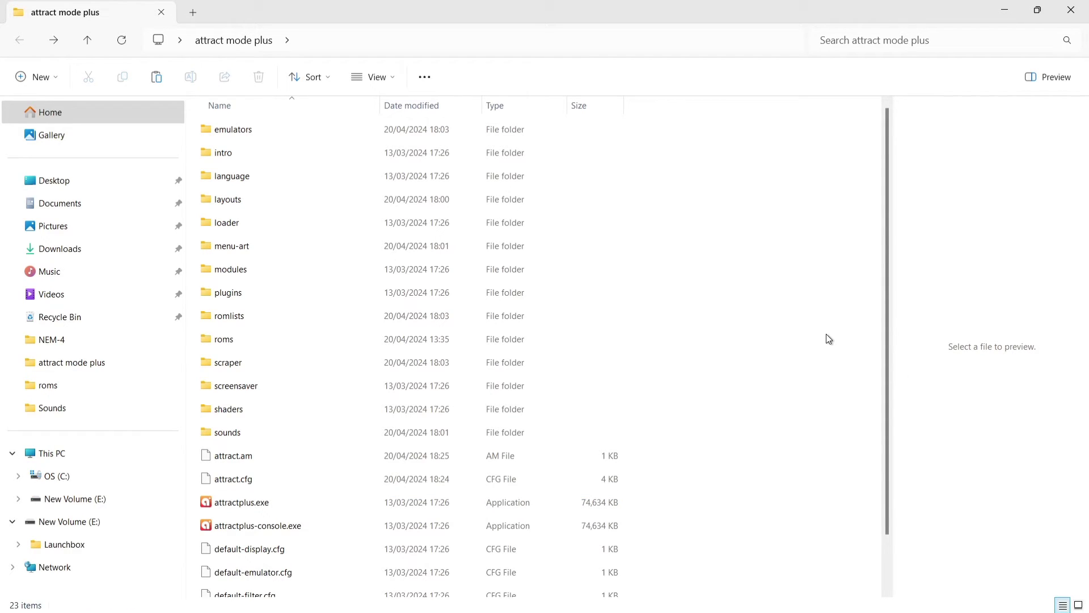
double_click(299, 248)
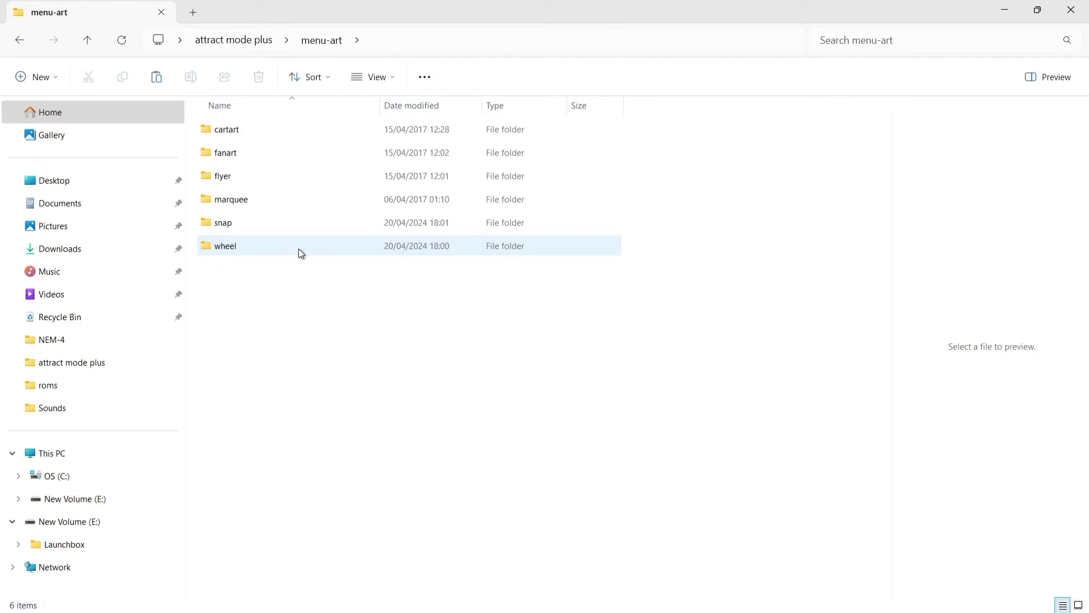
double_click(300, 250)
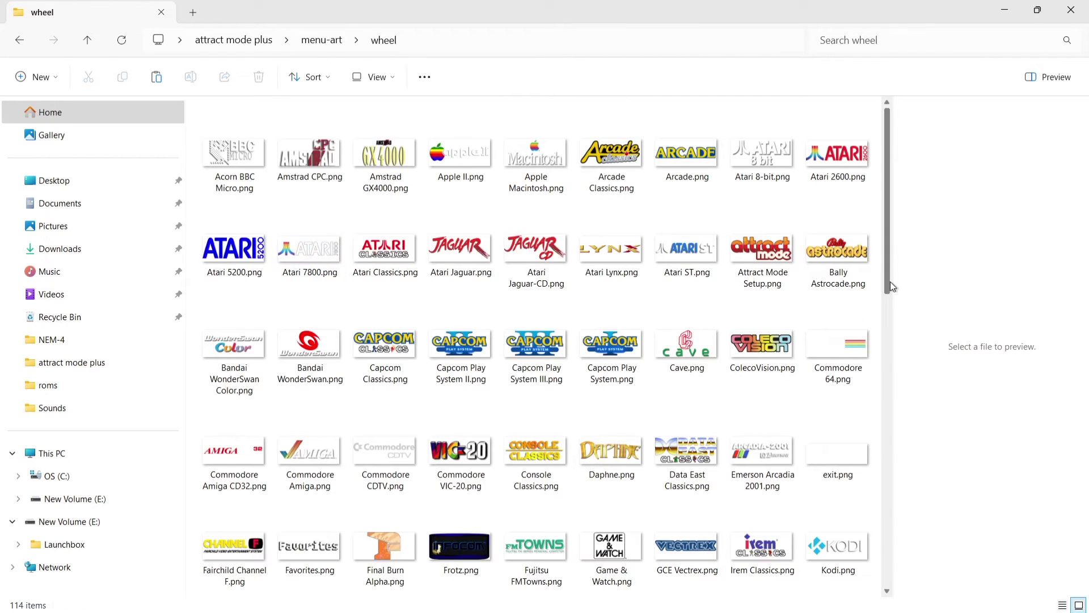
left_click(888, 308)
left_click_drag(888, 308, 889, 425)
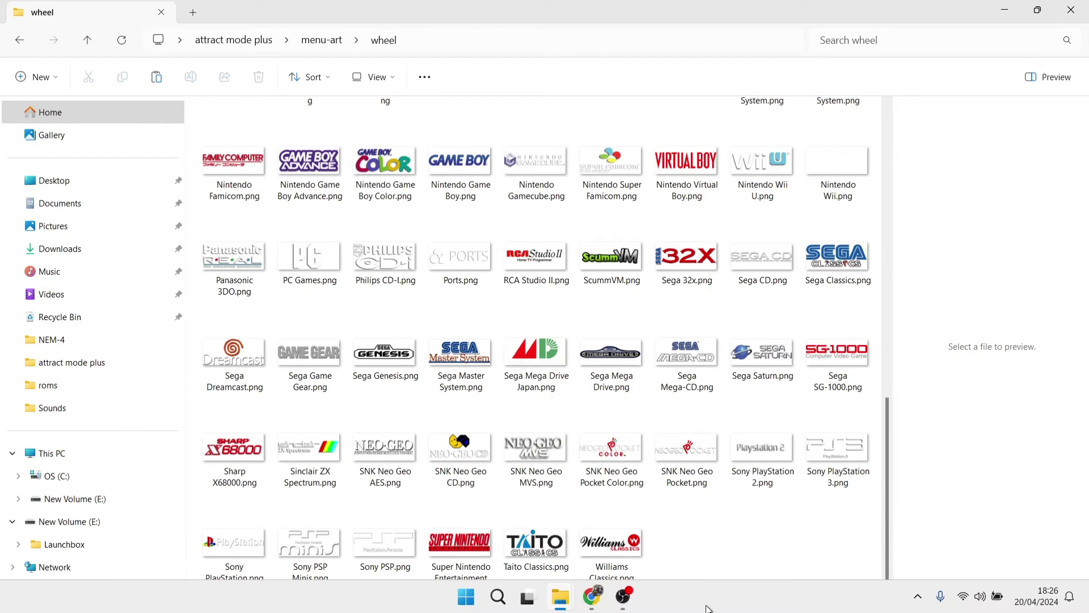
Step: Copy the name 'Sega Mega Drive' from the Sega Mega Drive.png file's rename field
right_click(623, 351)
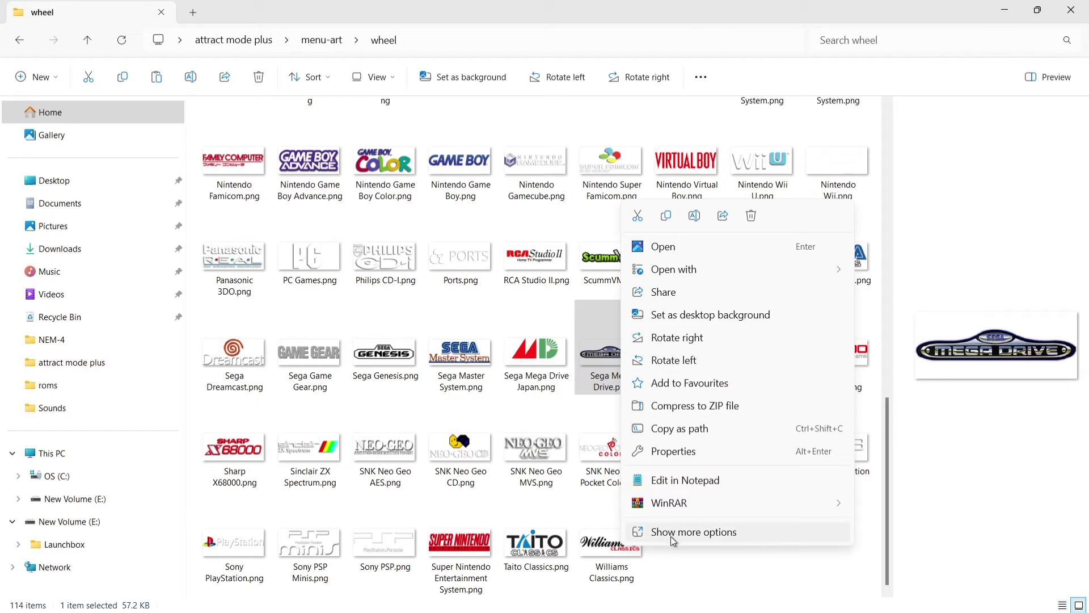
left_click(673, 533)
left_click(676, 584)
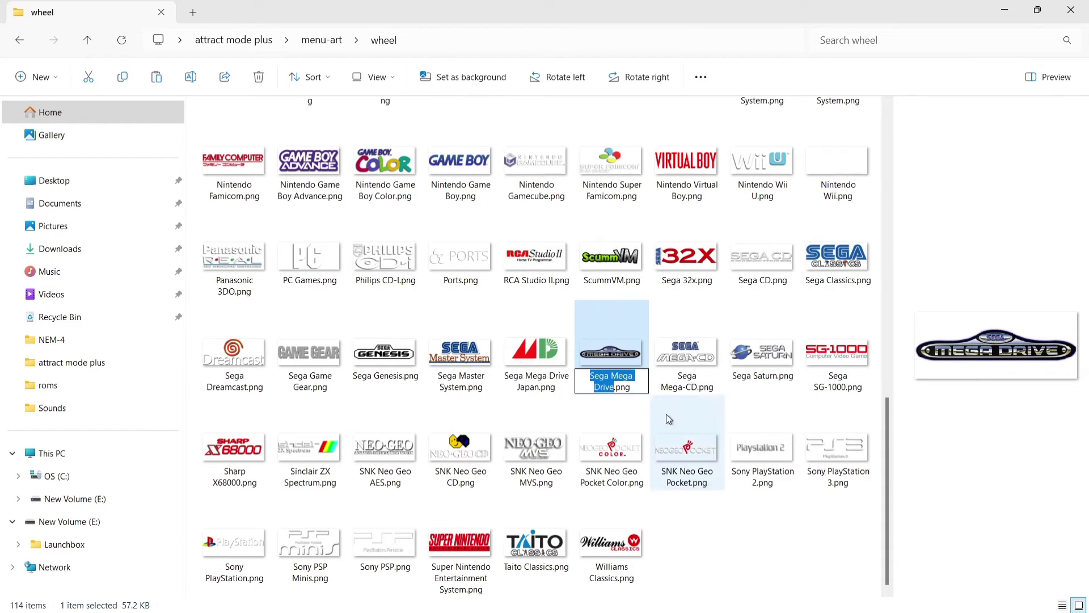
right_click(619, 392)
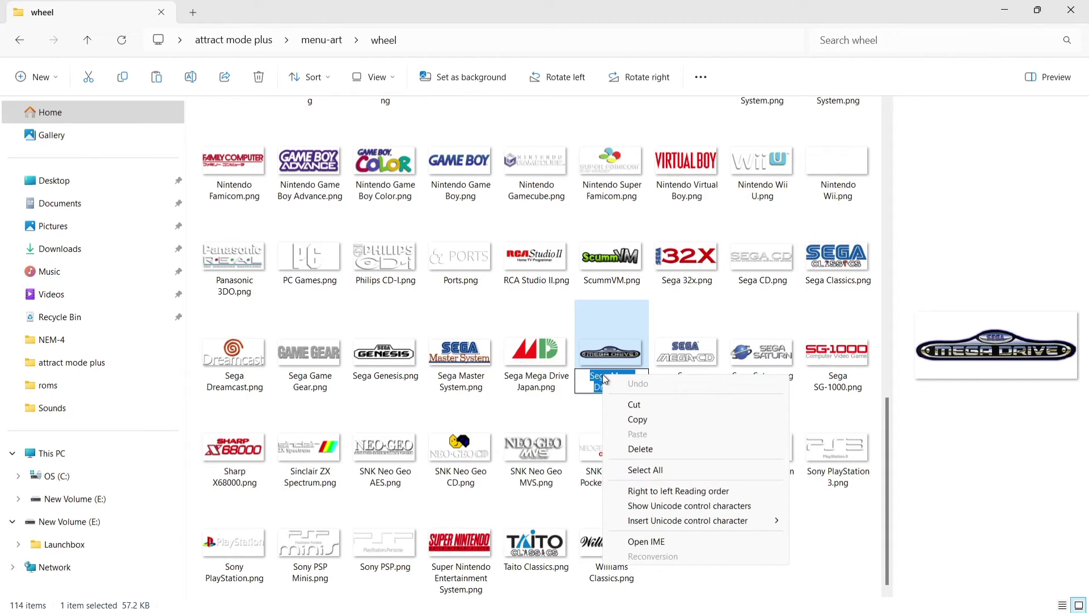
left_click(652, 418)
Step: Return to the attract mode plus folder and launch attractplus.exe
left_click(23, 50)
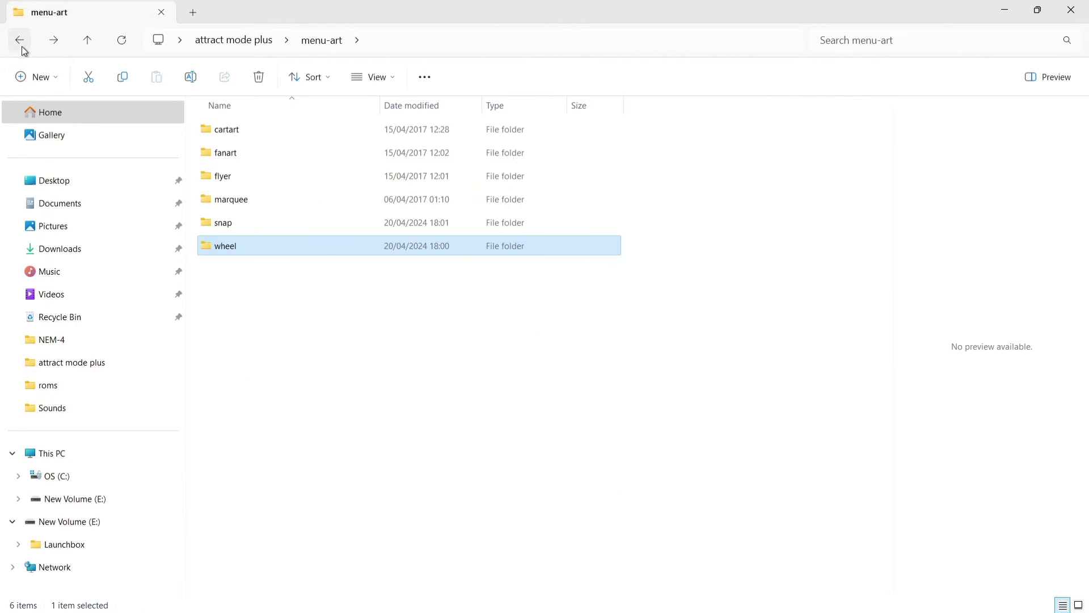
left_click(22, 50)
double_click(238, 510)
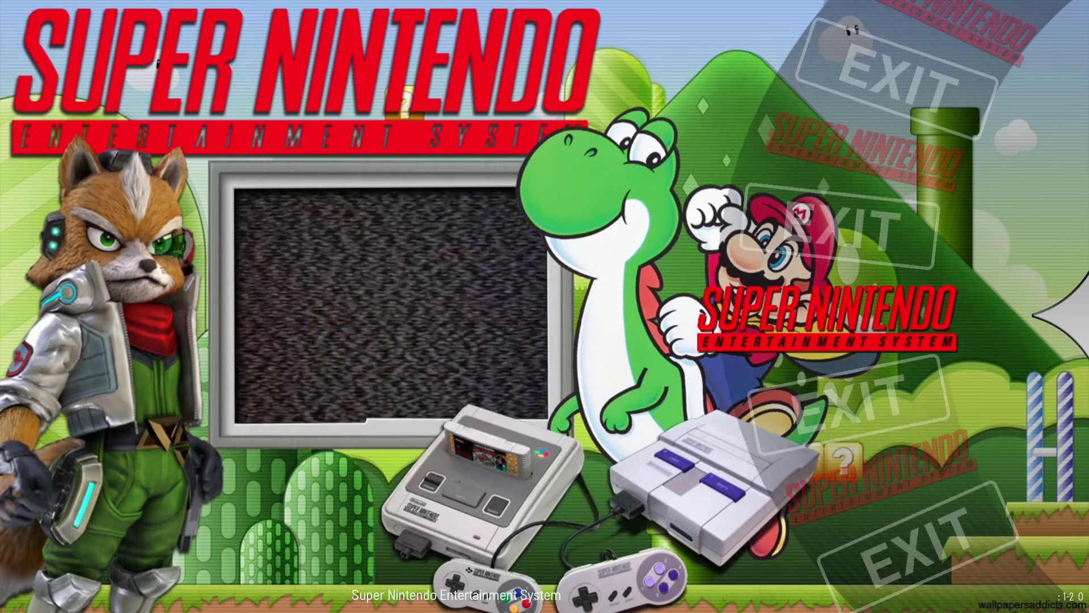
Step: Add a new emulator named 'Sega Mega Drive' in Configure > Emulators
key("Tab")
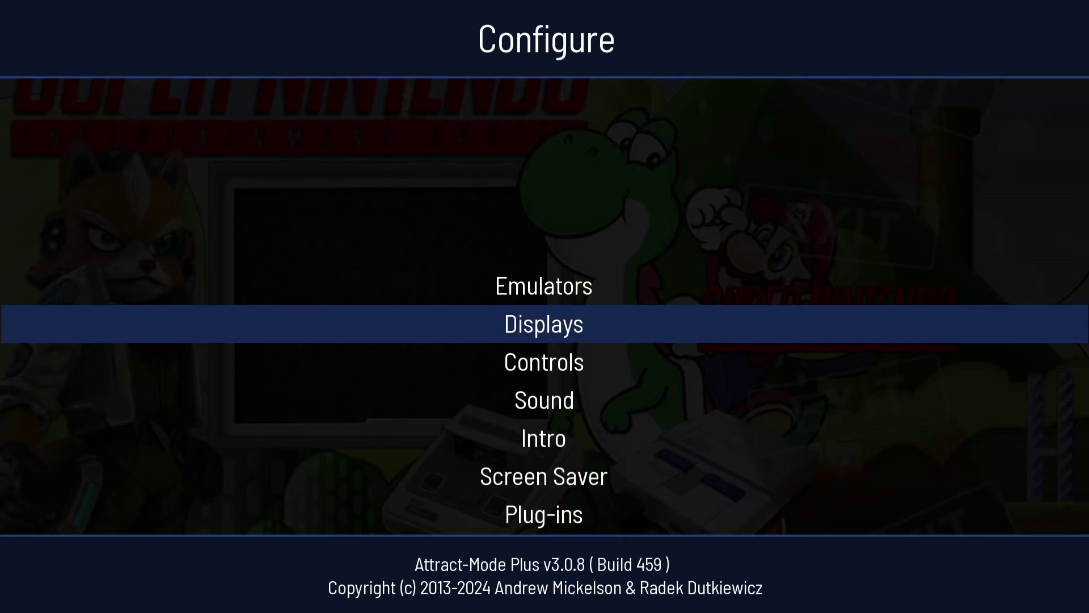
key("Up")
key("Return")
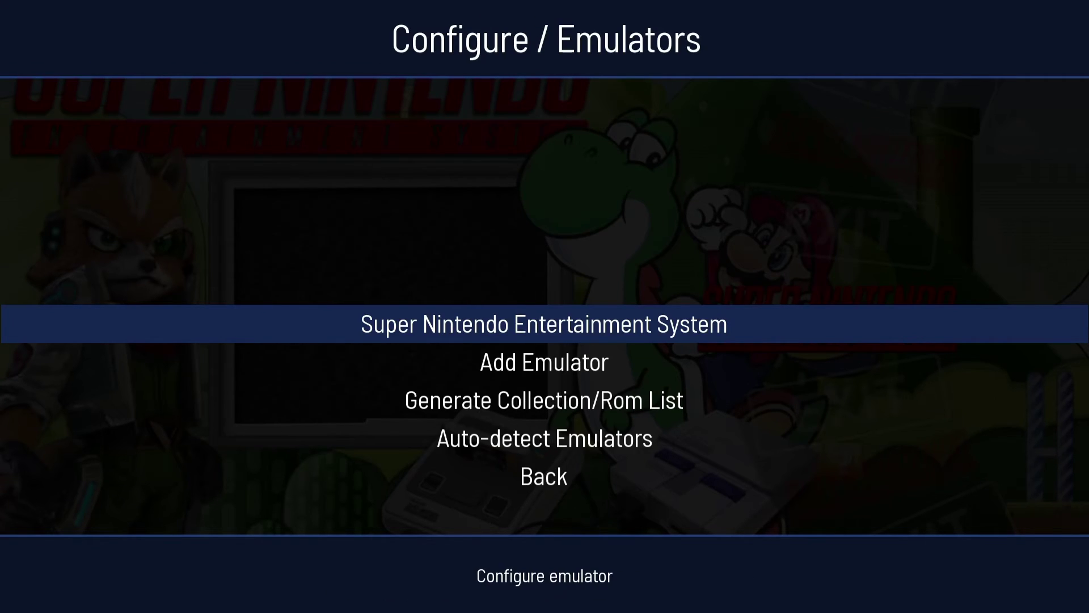
key("Down")
key("Return")
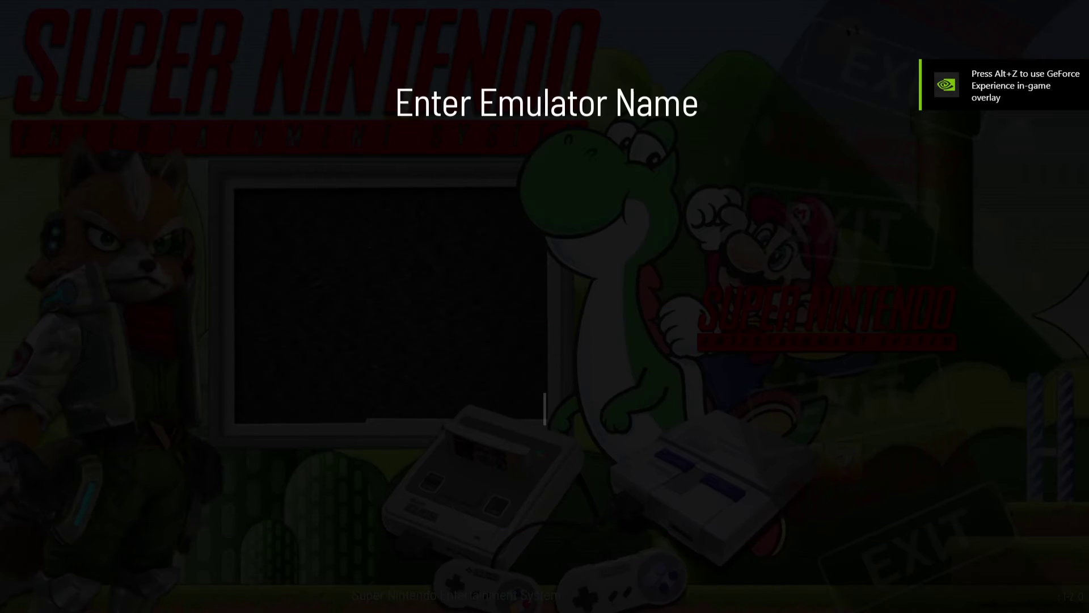
type("Sega Mega Drive")
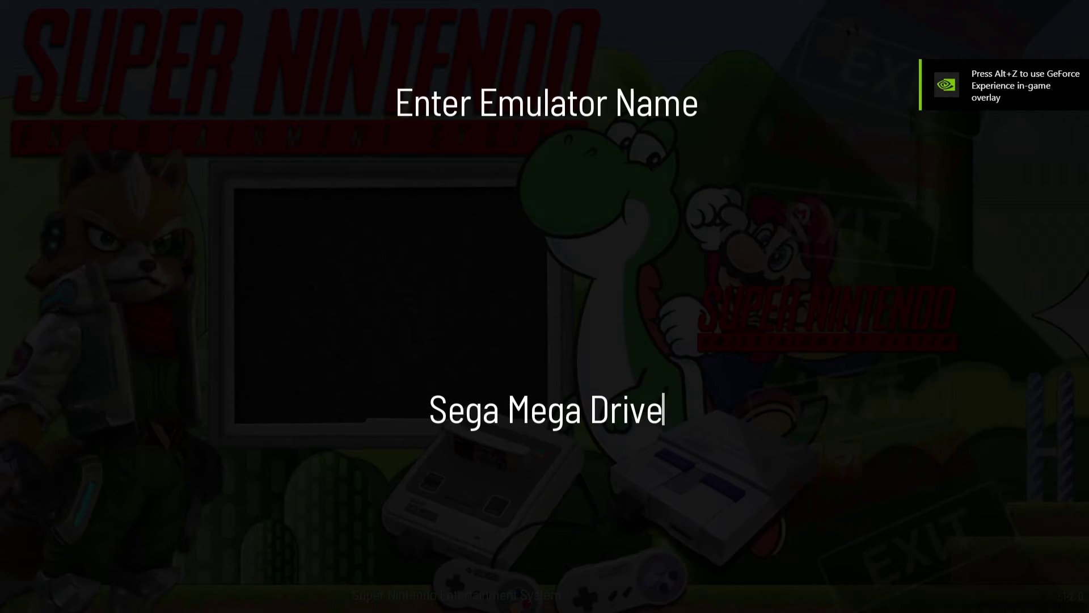
key("Return")
Step: Clear the emulator's default Rom Path(s) and bring up the Windows Start menu
key("Down")
key("Down")
key("Down")
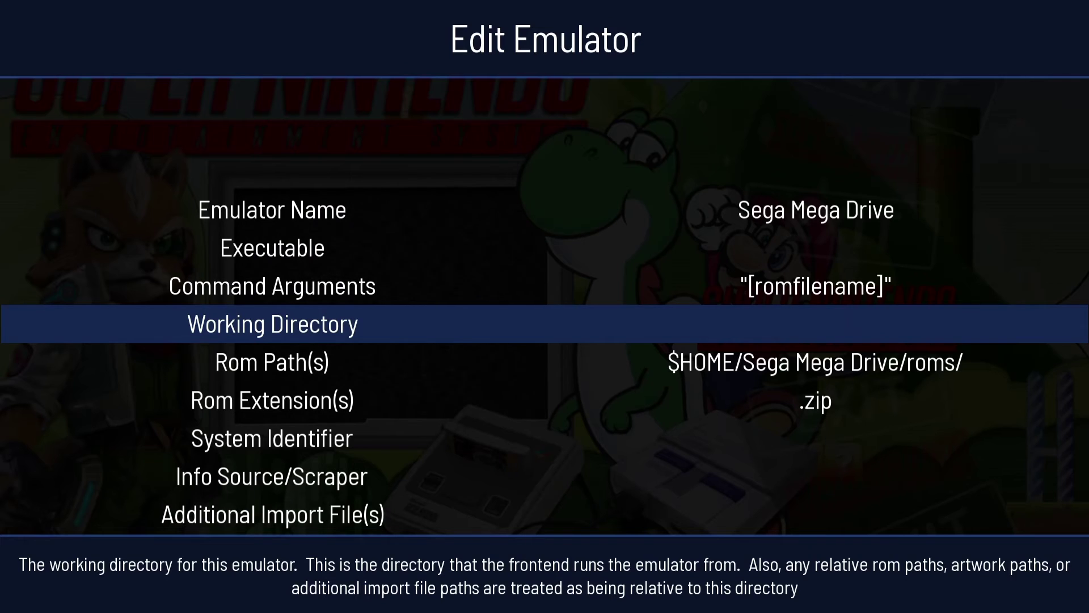
key("Down")
key("Return")
key("BackSpace")
key("BackSpace")
key("BackSpace")
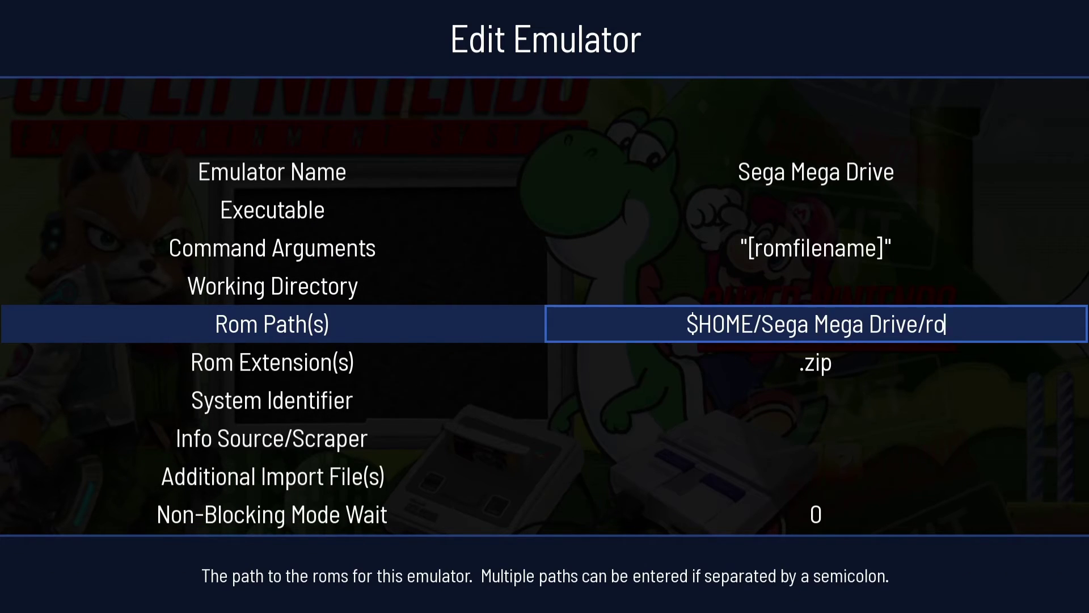
key("BackSpace")
key("BackSpace")
key("BackSpace")
key("BackSpace")
key("BackSpace")
key("BackSpace")
key("BackSpace")
key("BackSpace")
key("BackSpace")
key("BackSpace")
key("BackSpace")
key("BackSpace")
key("BackSpace")
key("BackSpace")
key("BackSpace")
key("BackSpace")
key("BackSpace")
key("super")
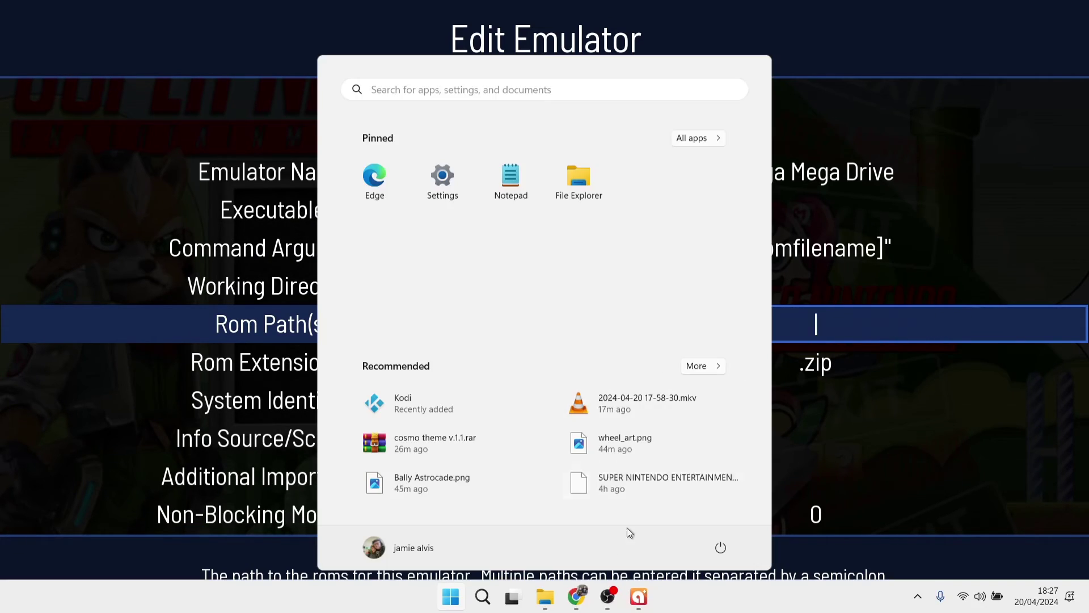
Step: Open the roms\Sega Mega Drive folder in File Explorer
mouse_move(546, 598)
left_click(592, 546)
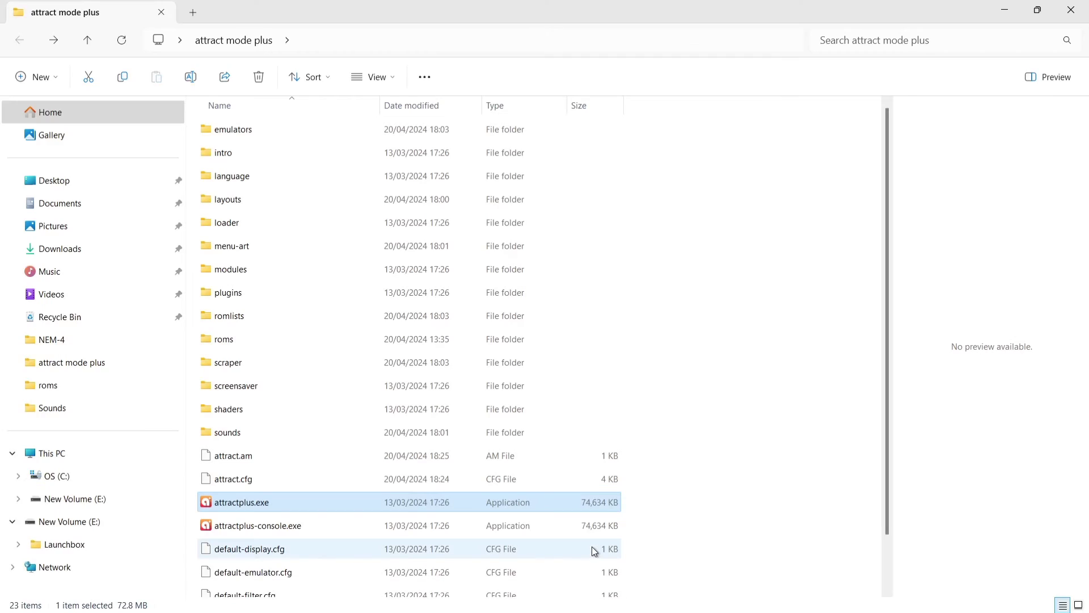
double_click(339, 338)
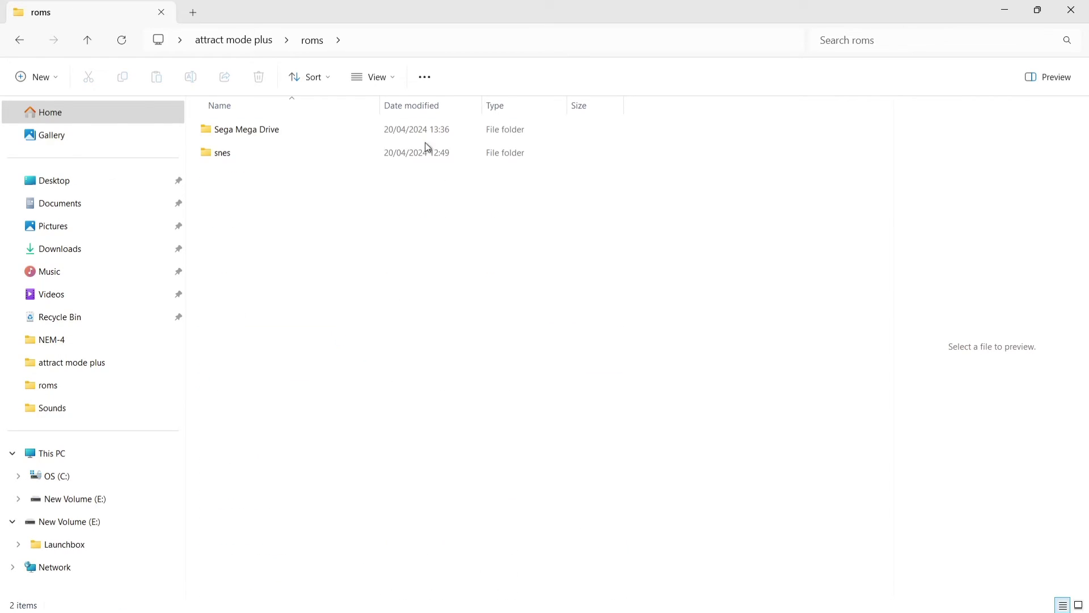
double_click(271, 126)
Step: Copy the folder's address-bar path and paste it into Attract-Mode's Rom Path(s)
left_click(615, 39)
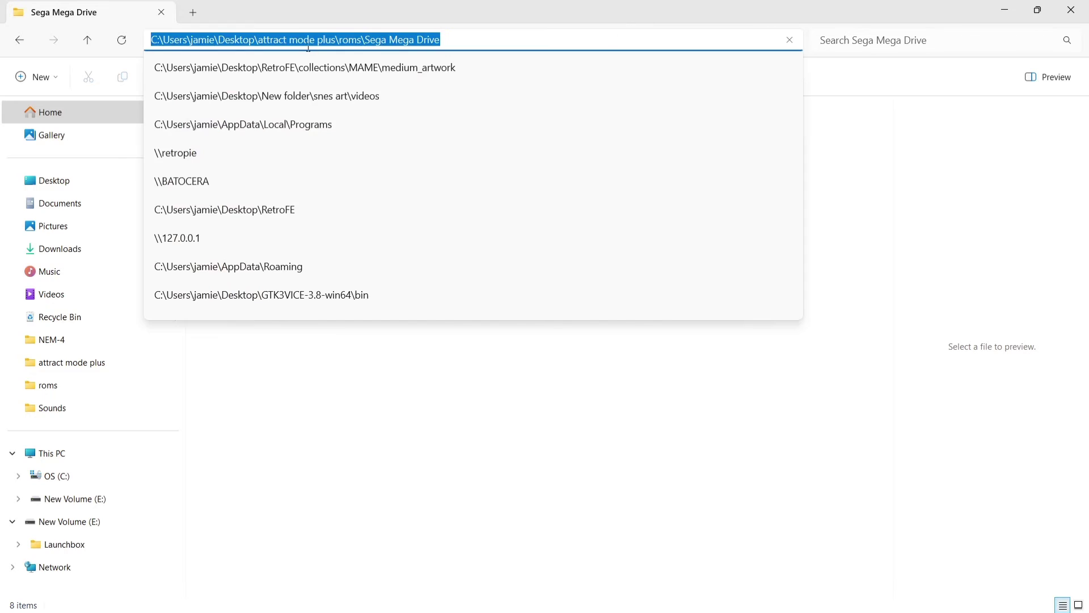
right_click(311, 38)
left_click(386, 74)
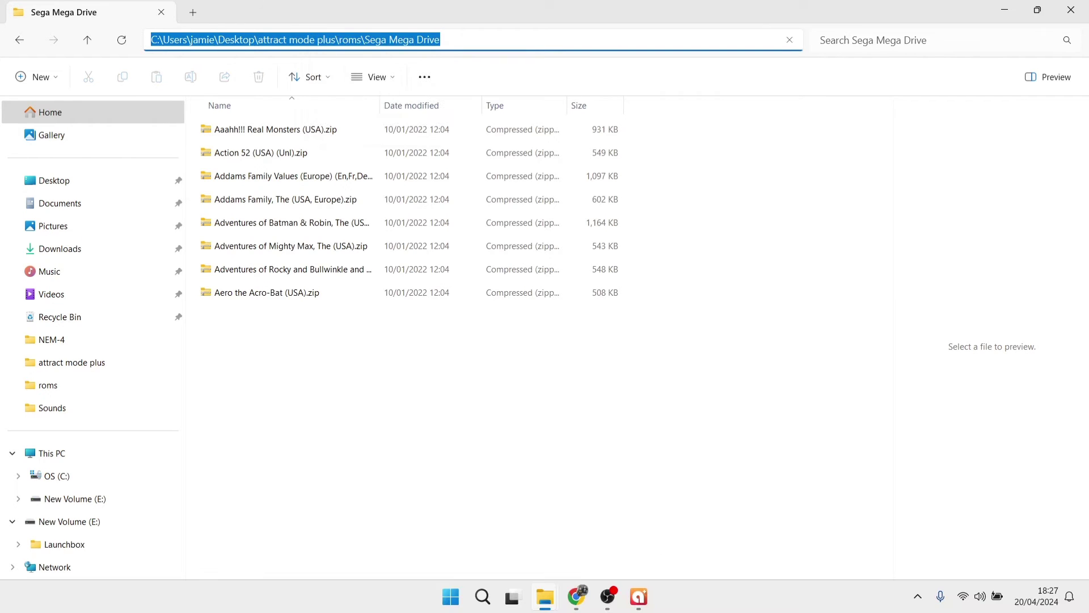
left_click(634, 606)
key("ctrl+v")
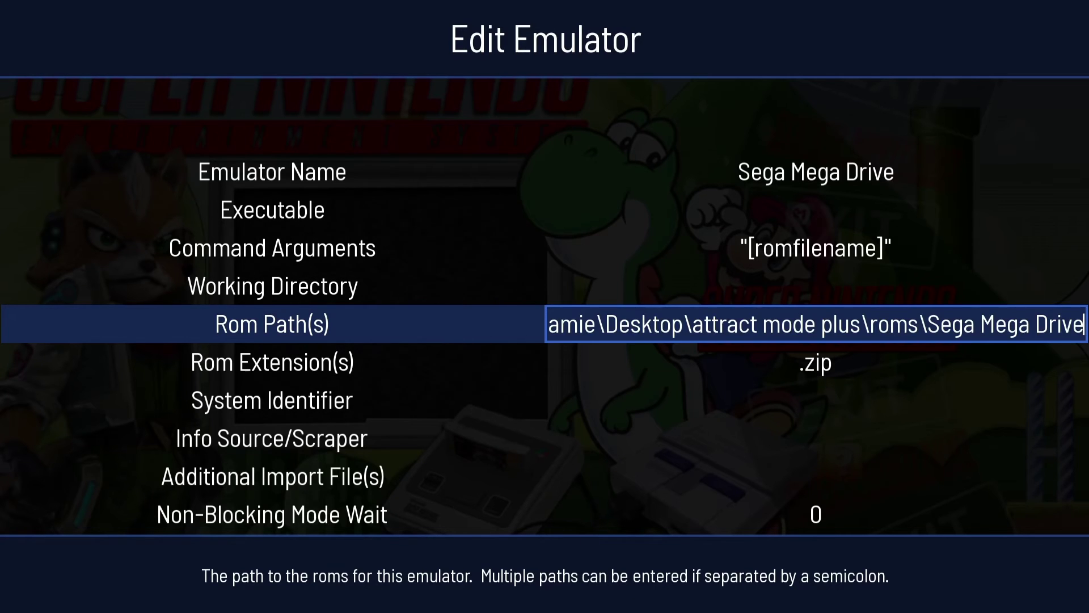
Step: Confirm the rom path and set System Identifier to 'Sega Mega Drive'
key("Return")
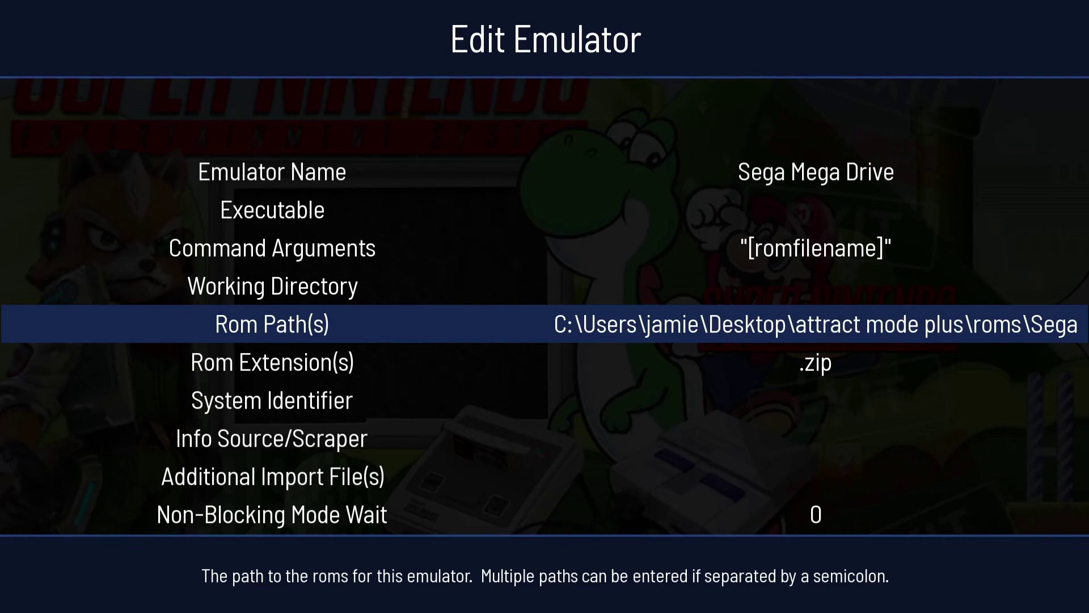
key("Down")
key("Down")
key("Return")
type("S")
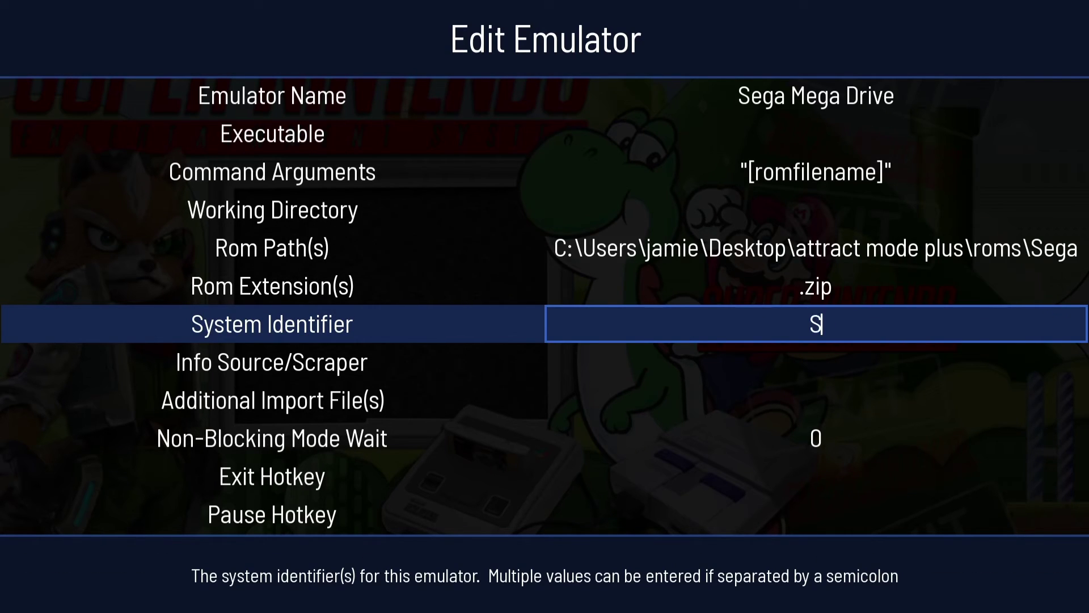
type("ega Mega ")
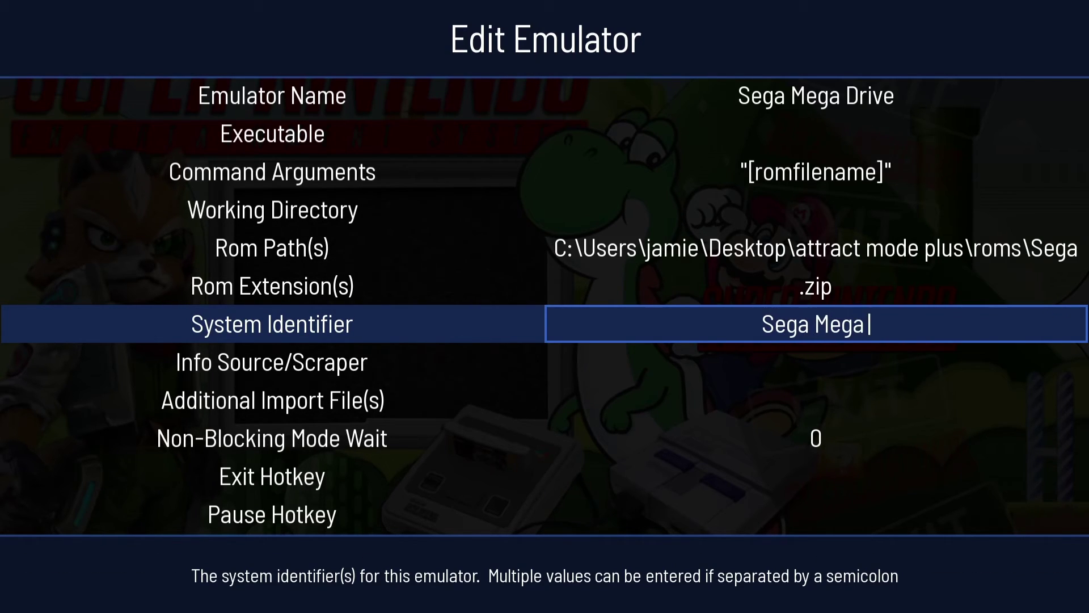
type("Drive")
key("Return")
Step: Choose thegamesdb.net as the Info Source/Scraper
key("Down")
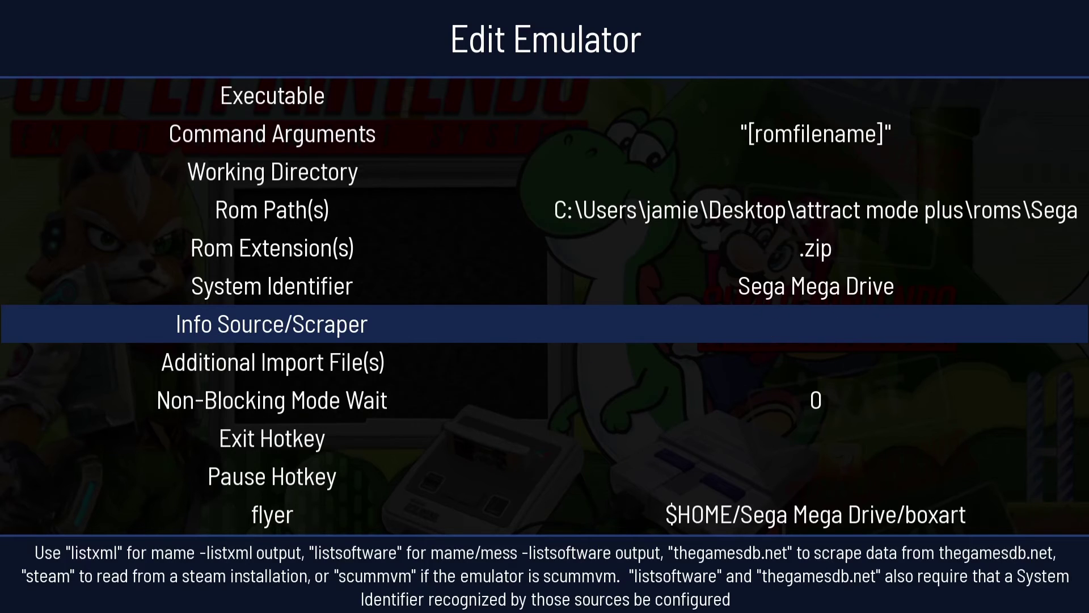
key("Return")
key("Down")
key("Down")
key("Down")
key("Down")
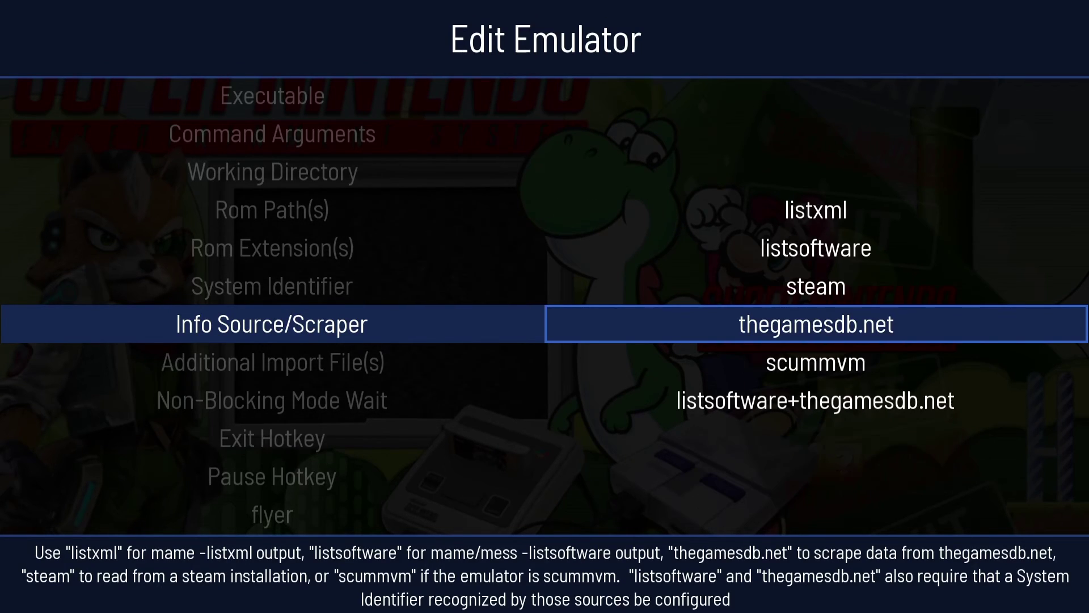
key("Return")
Step: Generate the Sega Mega Drive rom list, scrape its artwork, and close the configuration menu
key("Down")
key("Down")
key("Down")
key("Down")
key("Down")
key("Down")
key("Down")
key("Down")
key("Down")
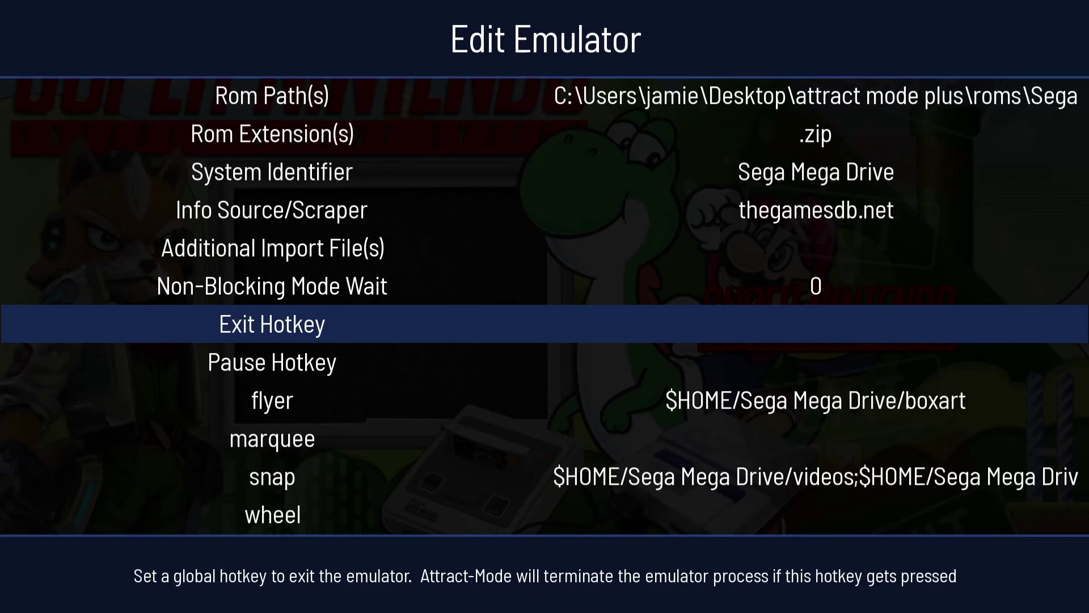
key("Down")
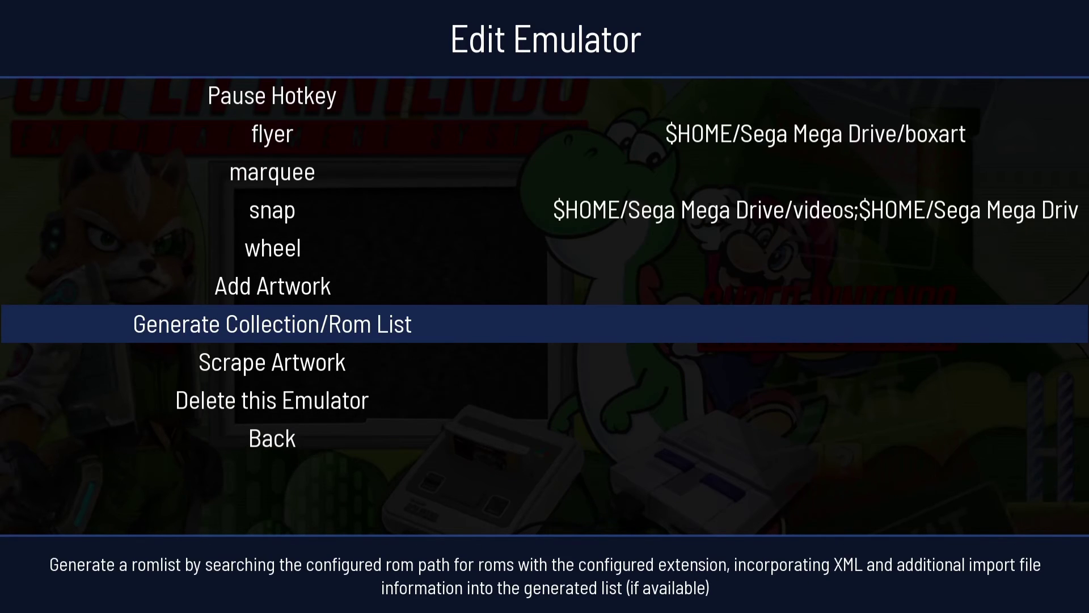
key("Return")
key("Down")
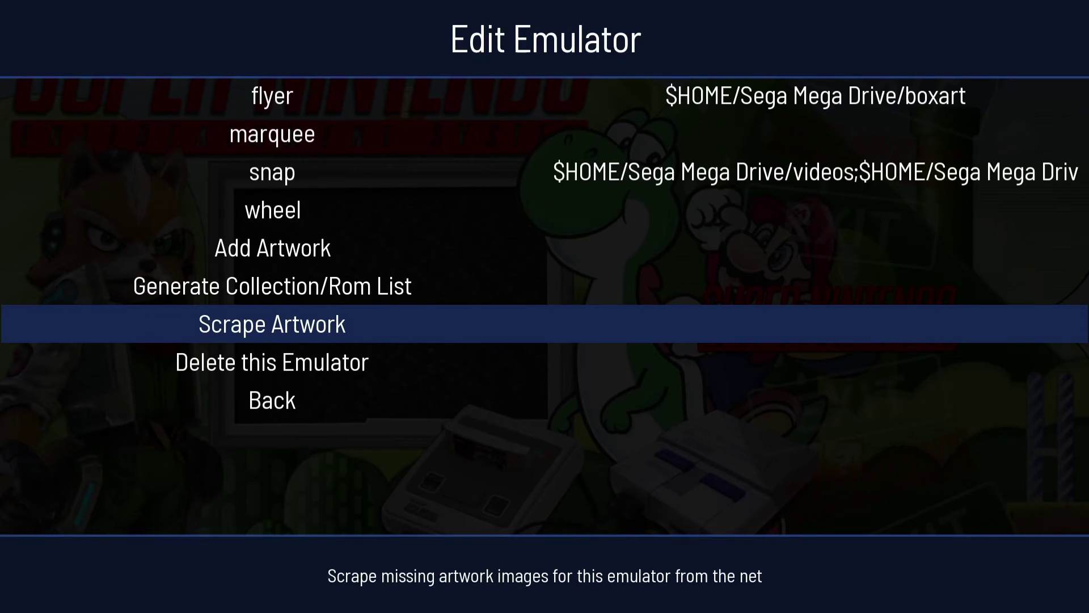
key("Return")
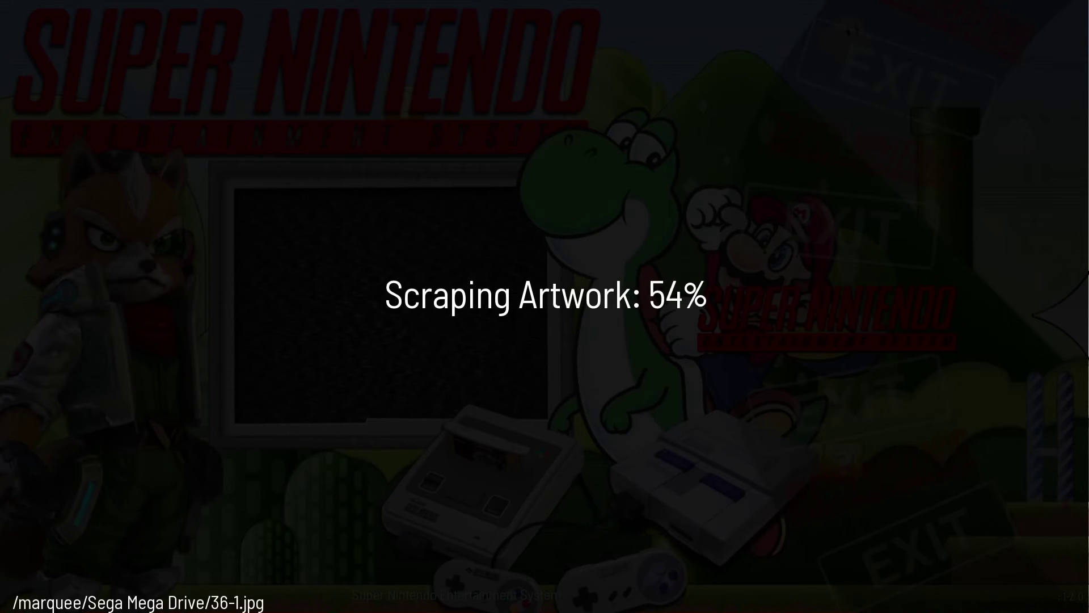
key("Down")
key("Escape")
key("Escape")
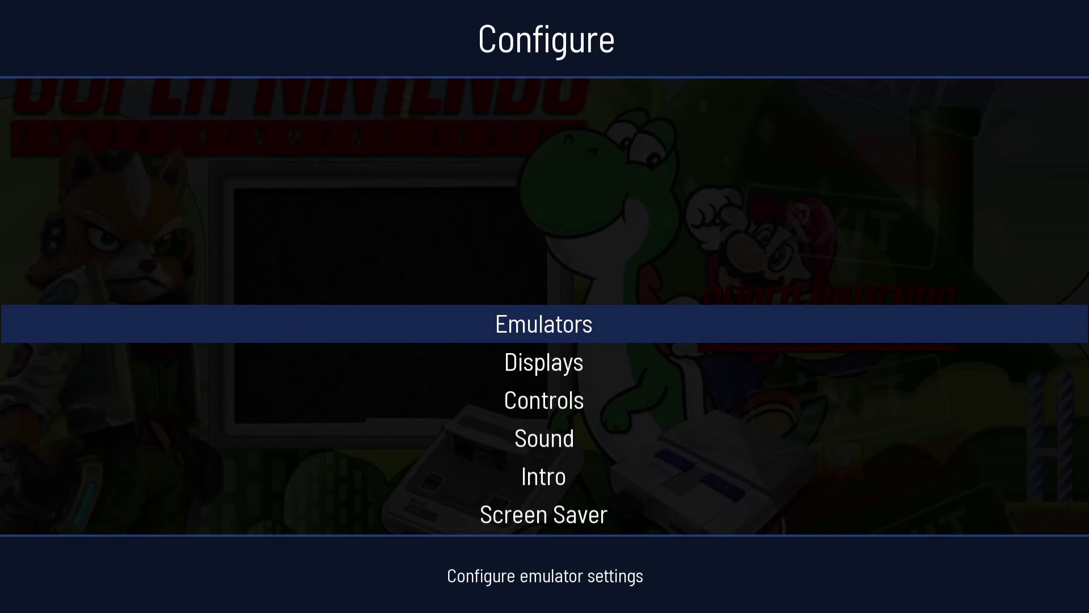
key("Escape")
key("Escape")
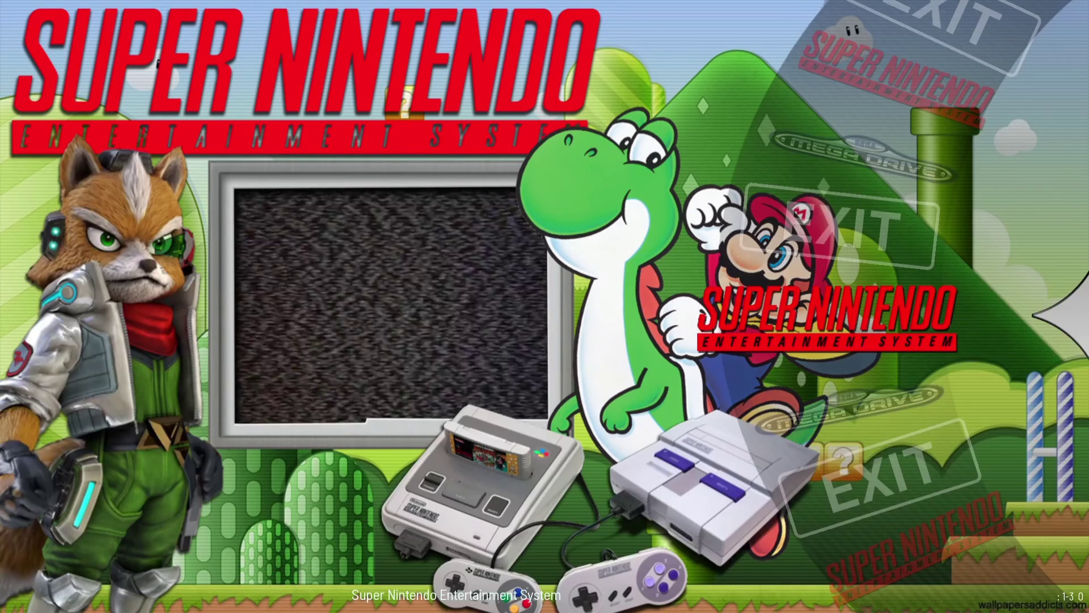
Step: Switch the display wheel to Sega Mega Drive with its Sonic artwork, then bring up Configure
key("Down")
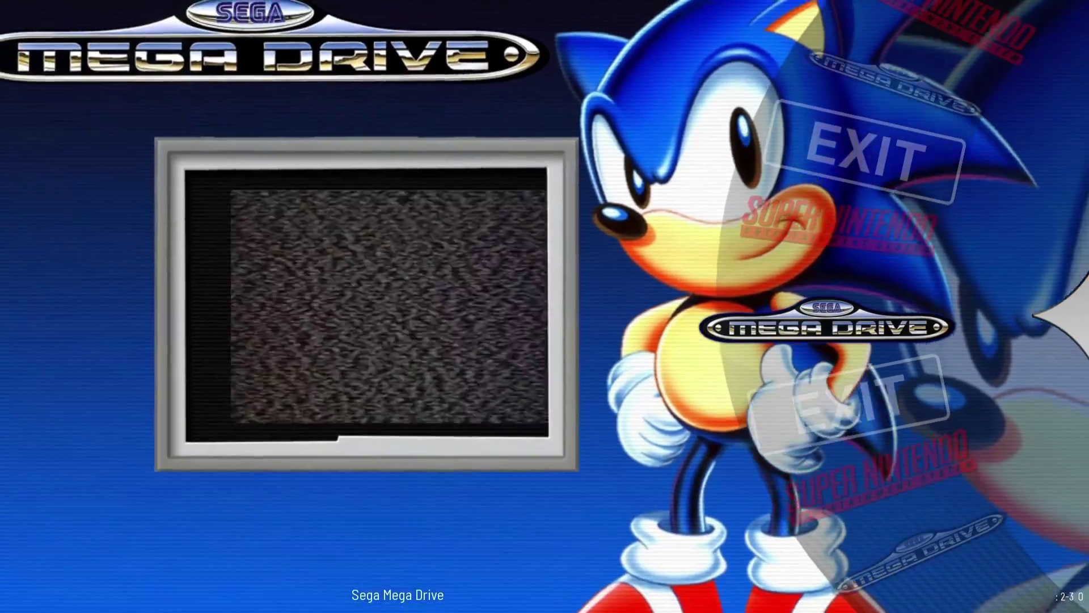
key("Tab")
Step: Set the 'Displays Menu' layout to cosmo-arcade
key("Return")
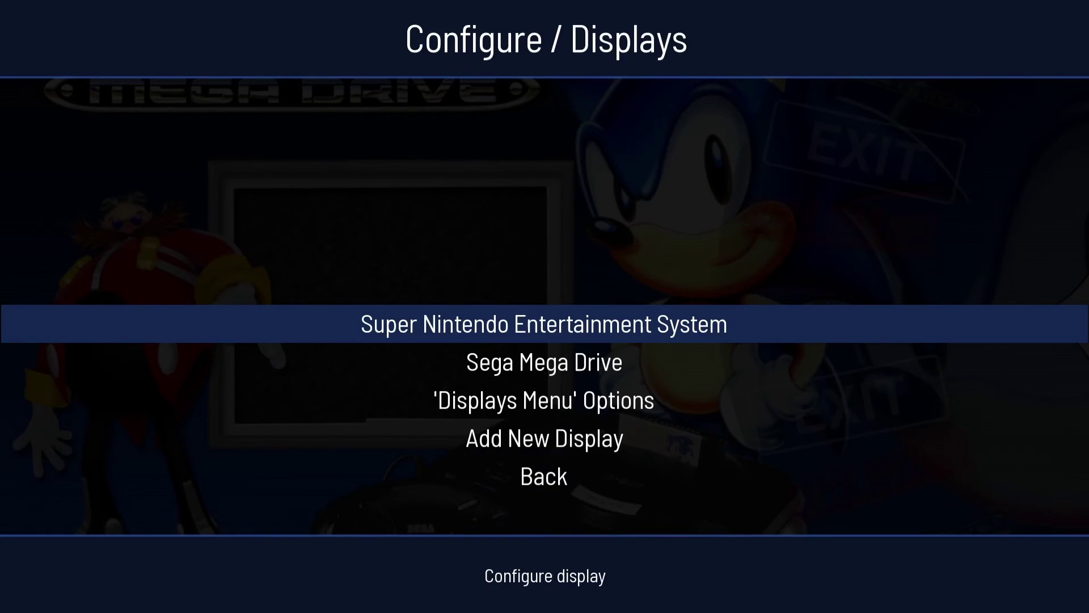
key("Down")
key("Down")
key("Return")
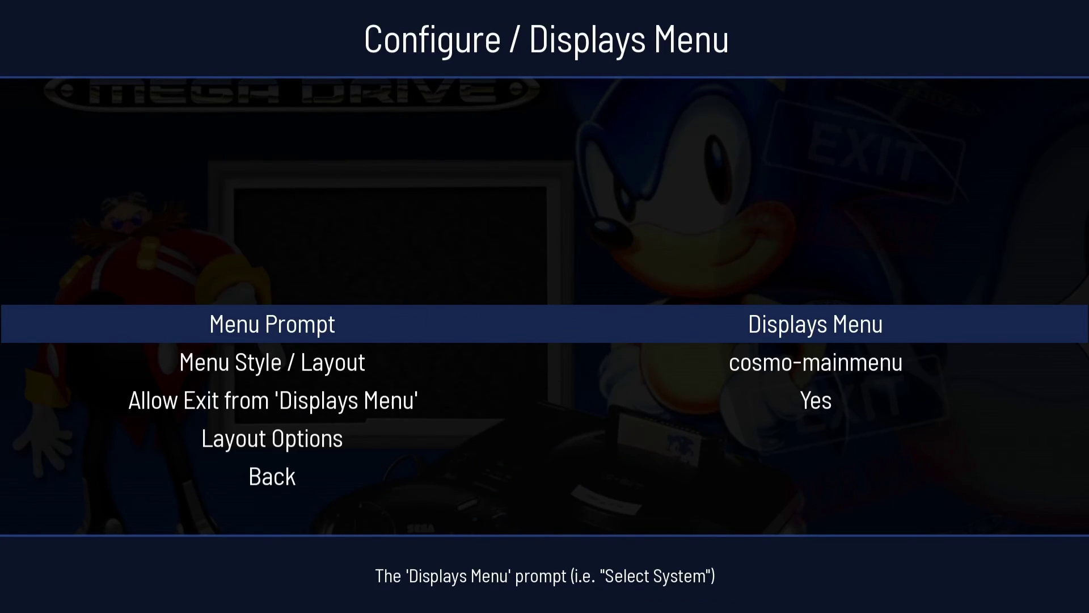
key("Down")
key("Return")
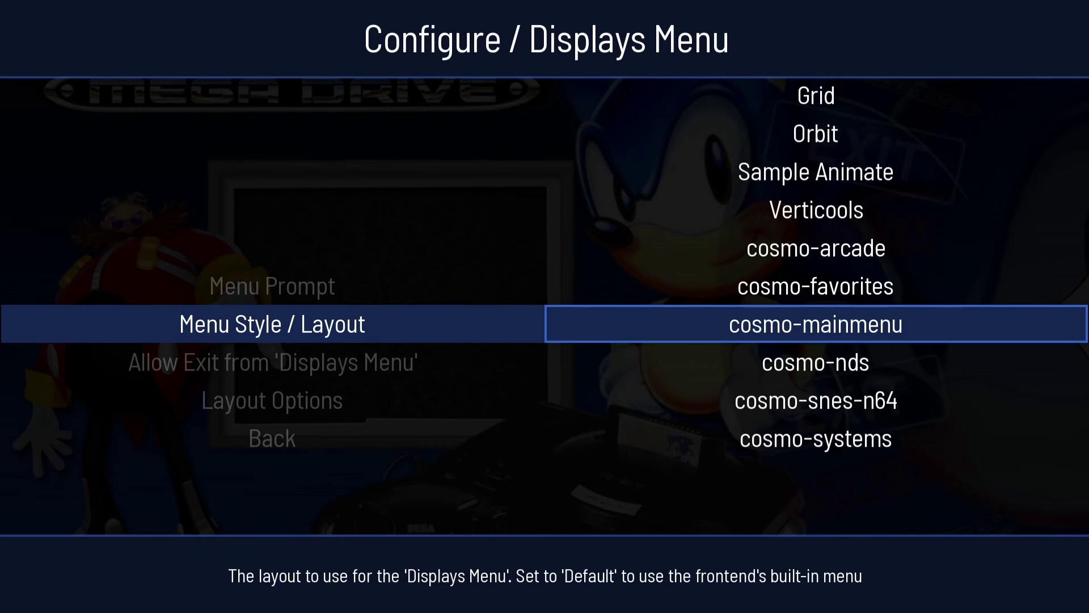
key("Up")
key("Up")
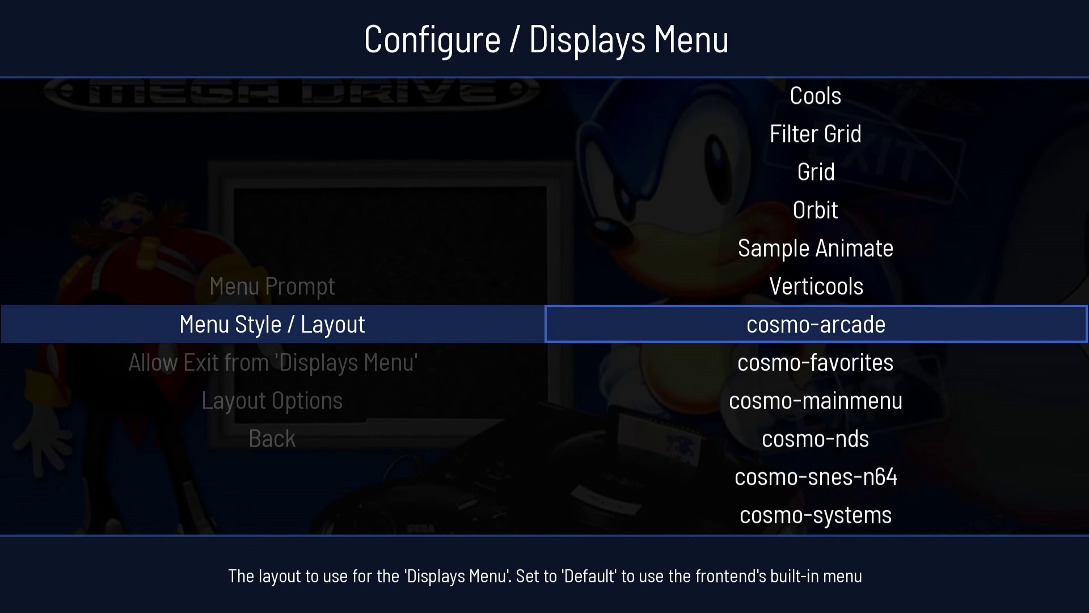
key("Return")
Step: Exit to the cosmo-arcade displays menu and select the Super Nintendo entry
key("Escape")
key("Escape")
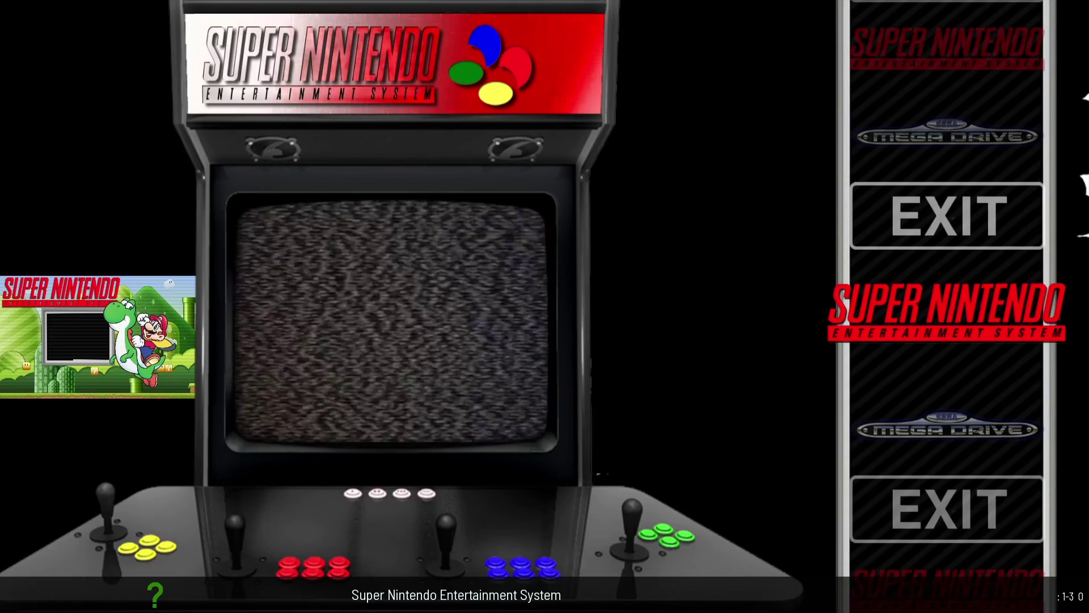
key("Up")
key("Up")
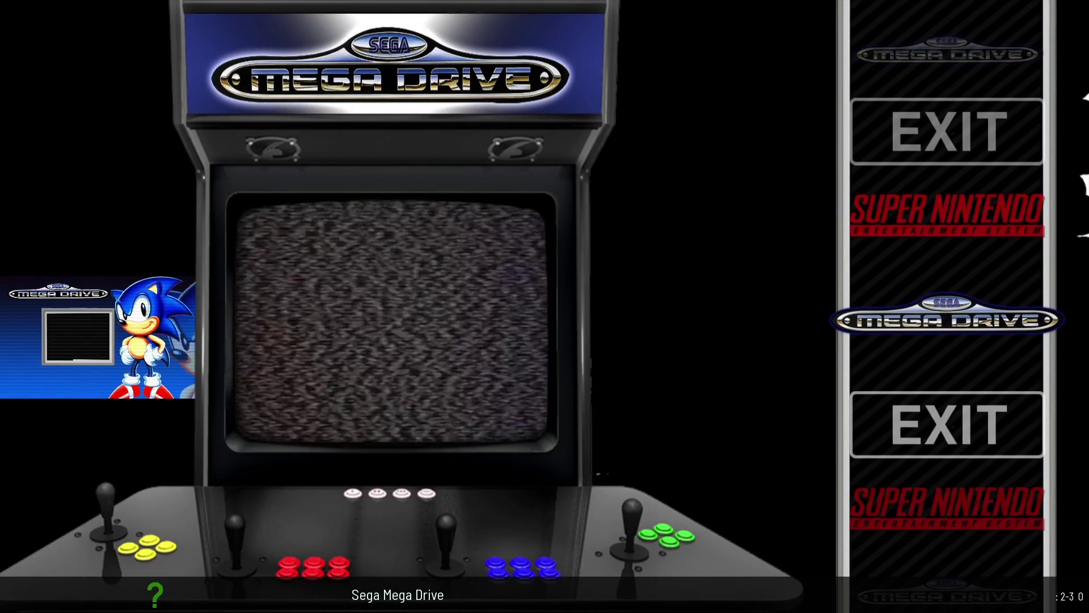
key("Up")
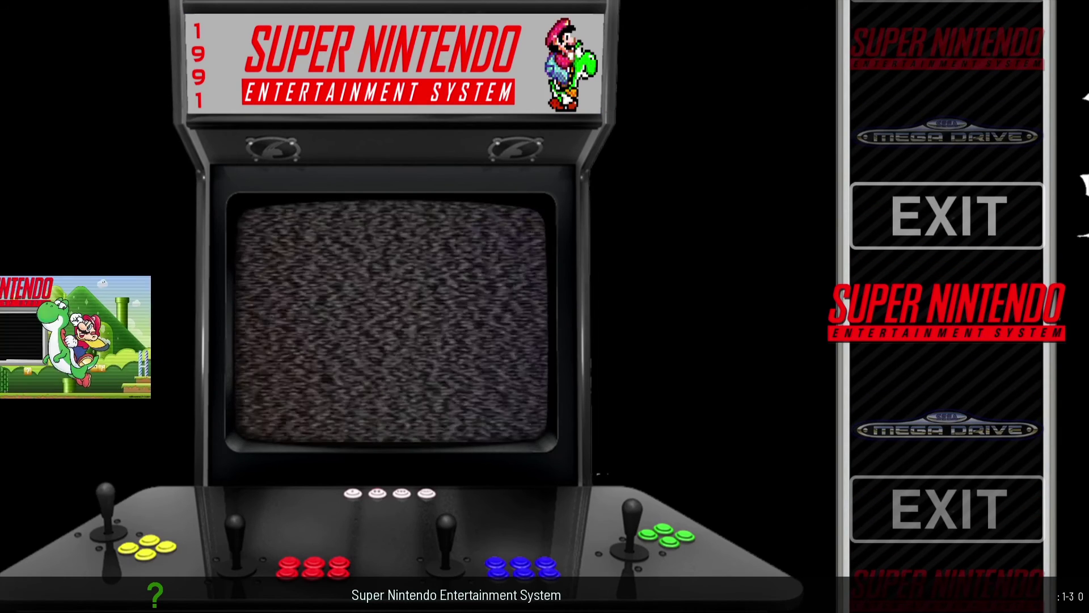
key("Tab")
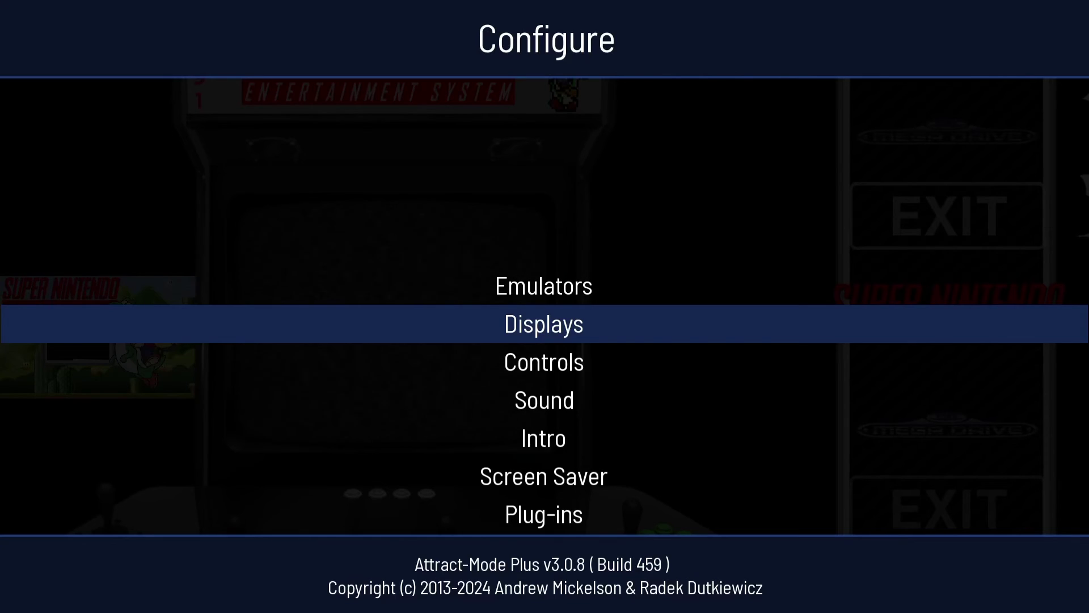
Step: Change the cosmo-arcade layout's Type of wheel from vert_wheel to wheel
key("Return")
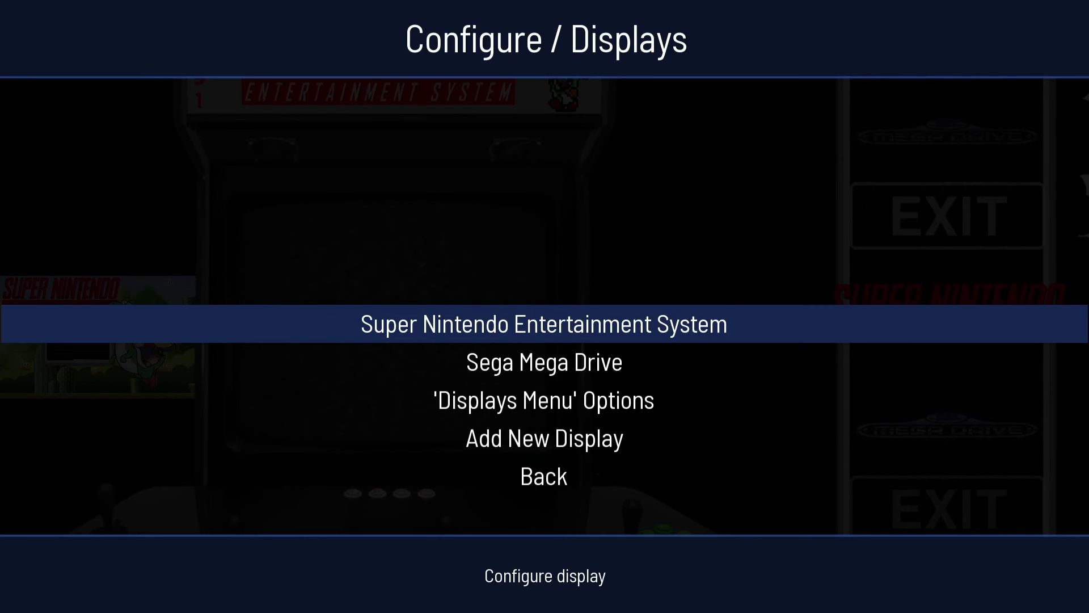
key("Down")
key("Down")
key("Return")
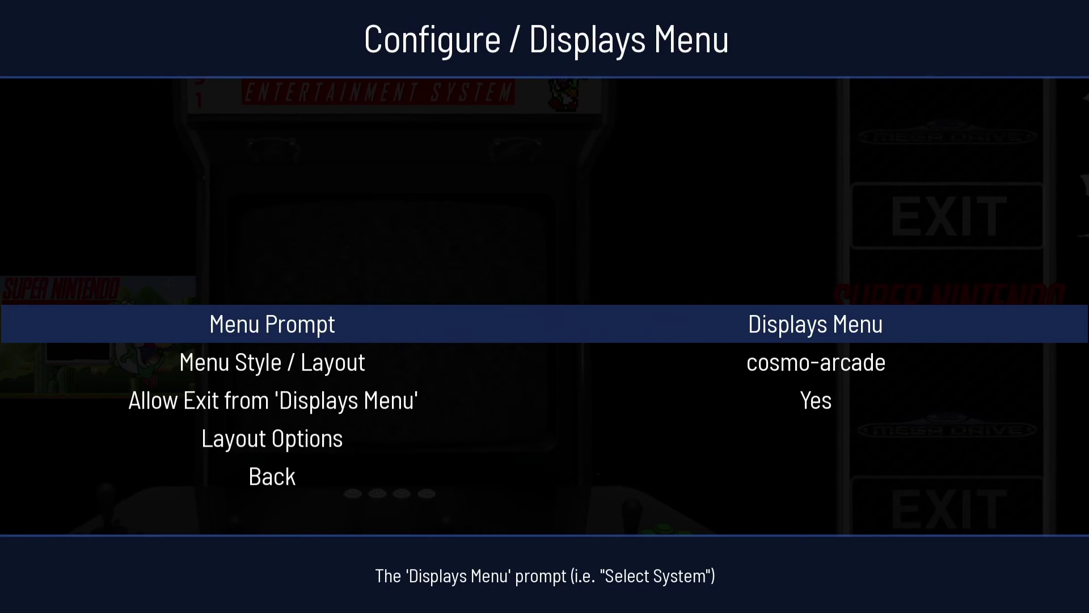
key("Down")
key("Down")
key("Down")
key("Return")
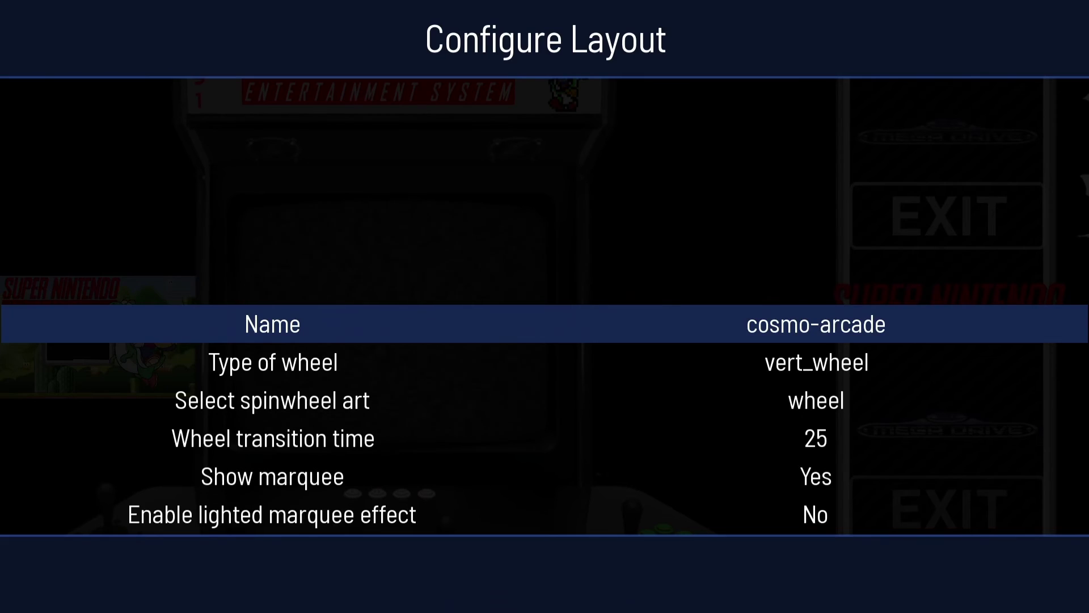
key("Down")
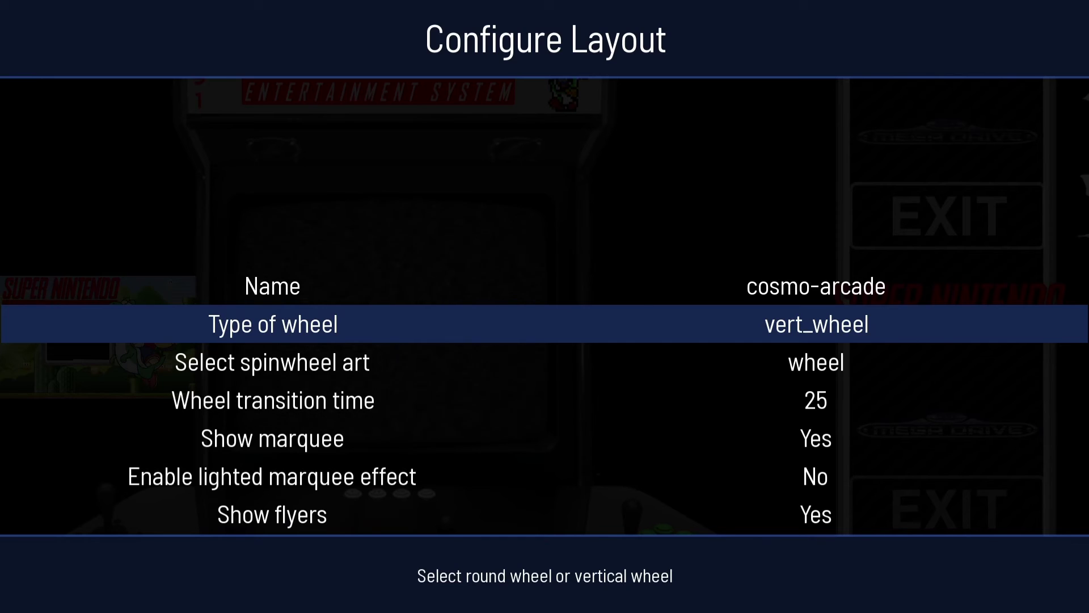
key("Return")
key("Up")
key("Return")
Step: Keep wheel as the spinwheel art and return to Displays Menu options
key("Down")
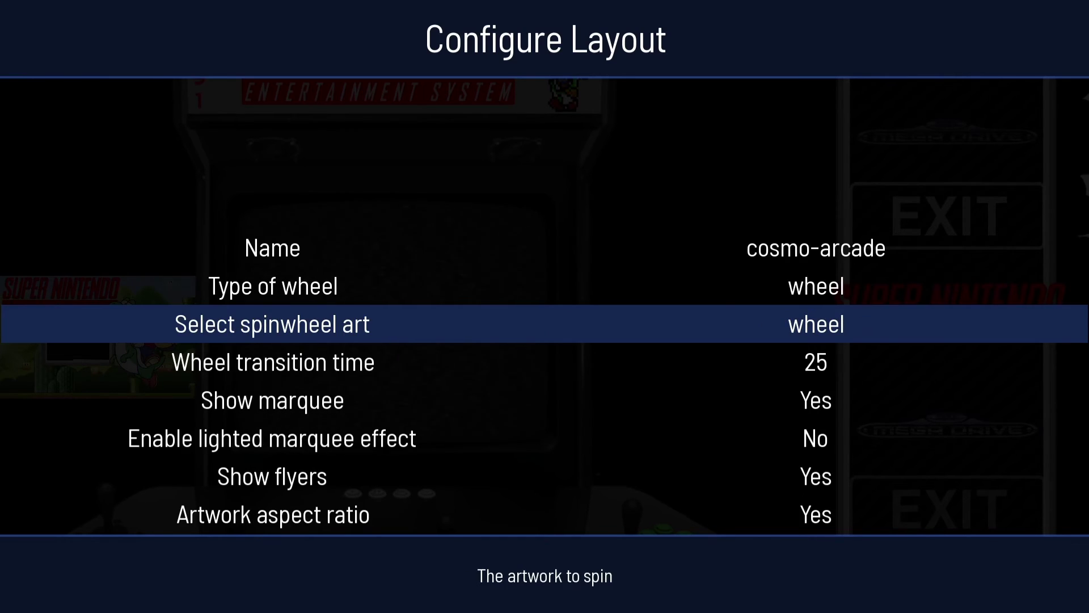
key("Return")
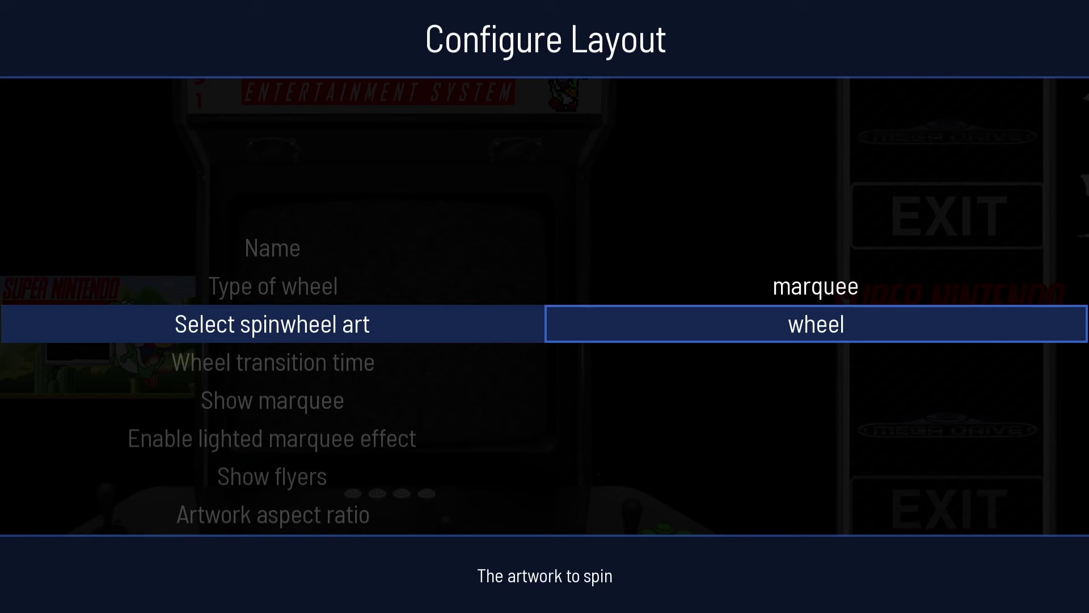
key("Return")
key("Down")
key("Down")
key("Down")
key("Down")
key("Down")
key("Down")
key("Down")
key("Down")
key("Down")
key("Down")
key("Down")
key("Down")
key("Down")
key("Down")
key("Return")
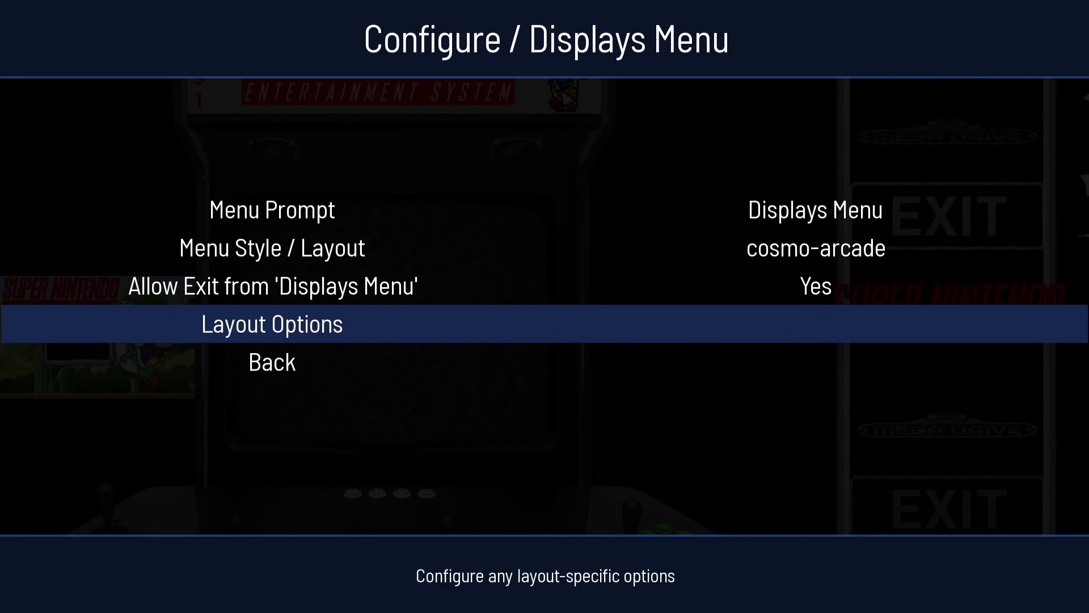